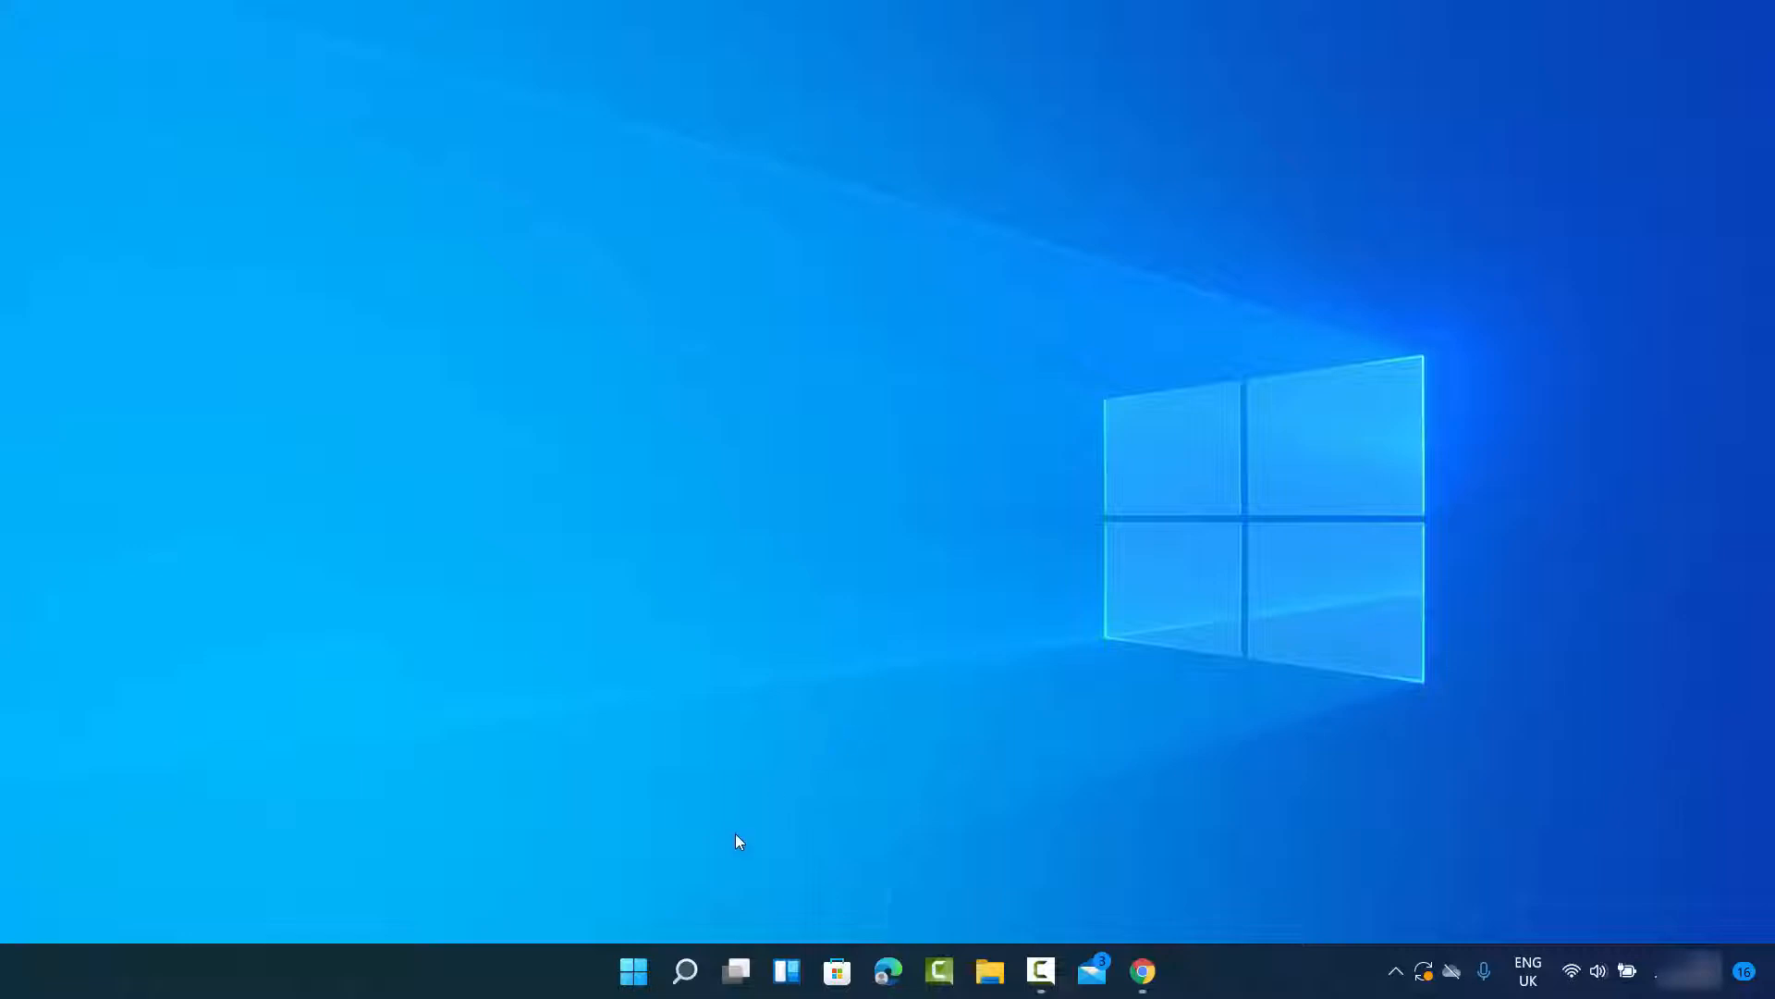
Step: Open the Family & other users page of the Accounts section in Windows Settings
right_click(636, 978)
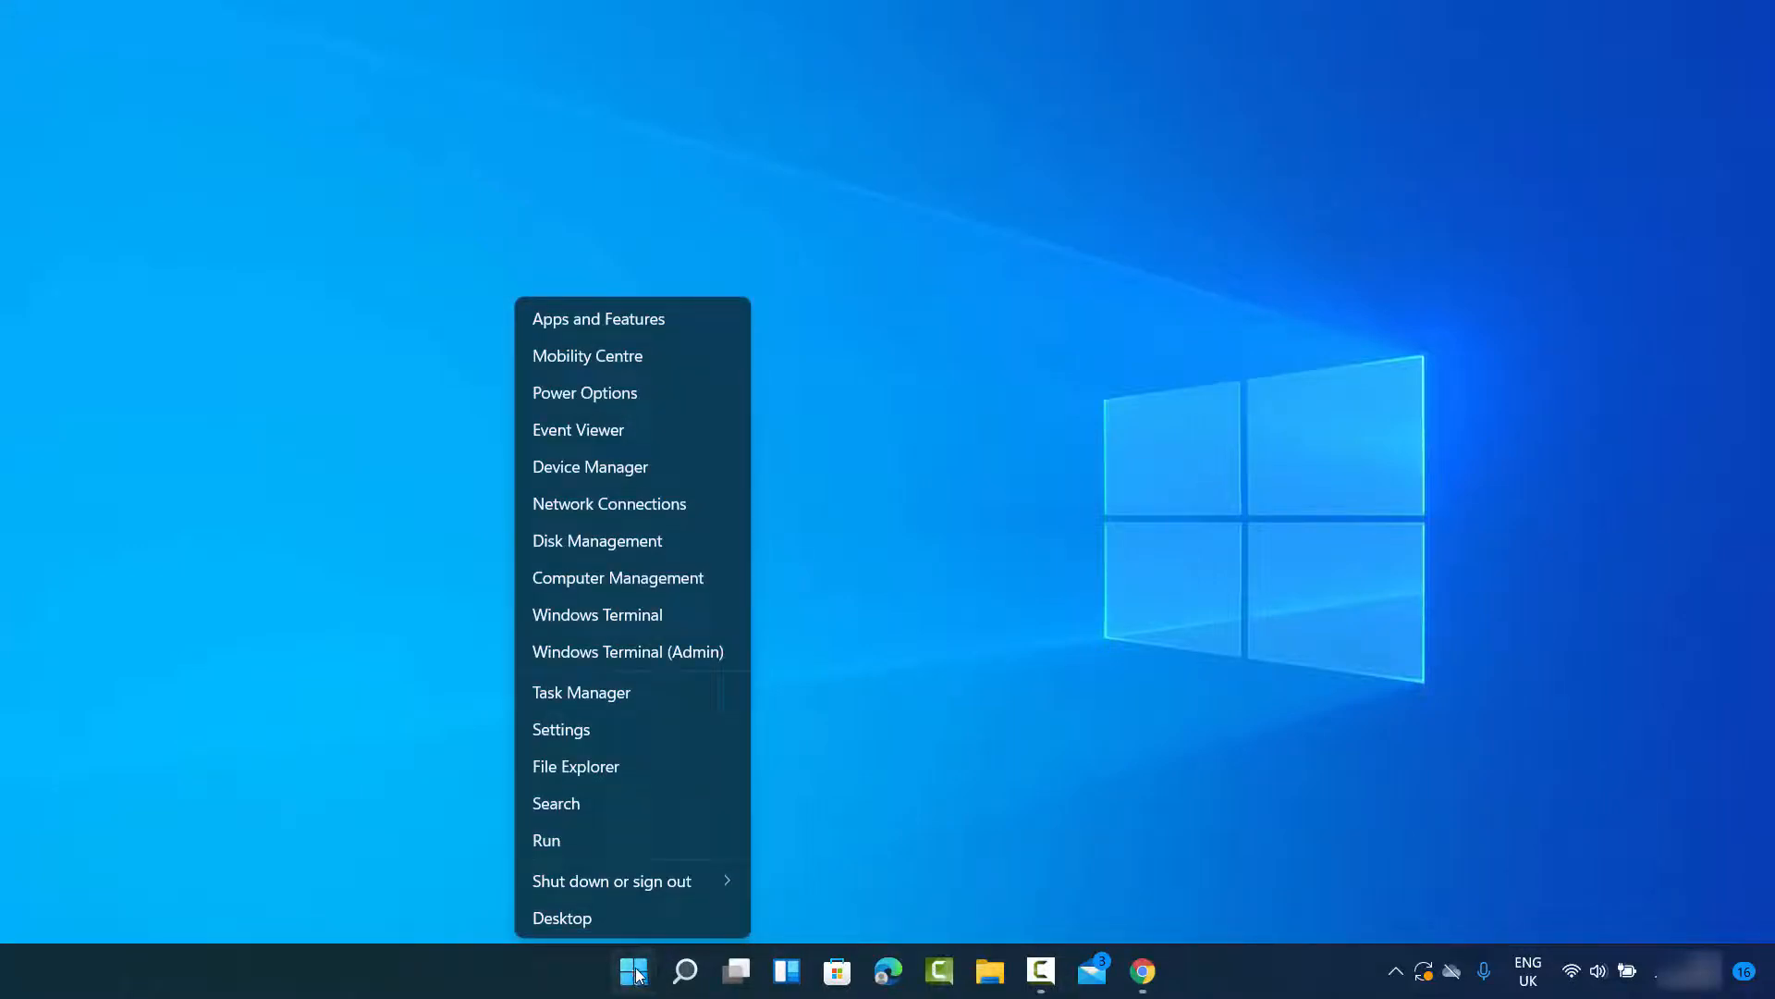
left_click(573, 735)
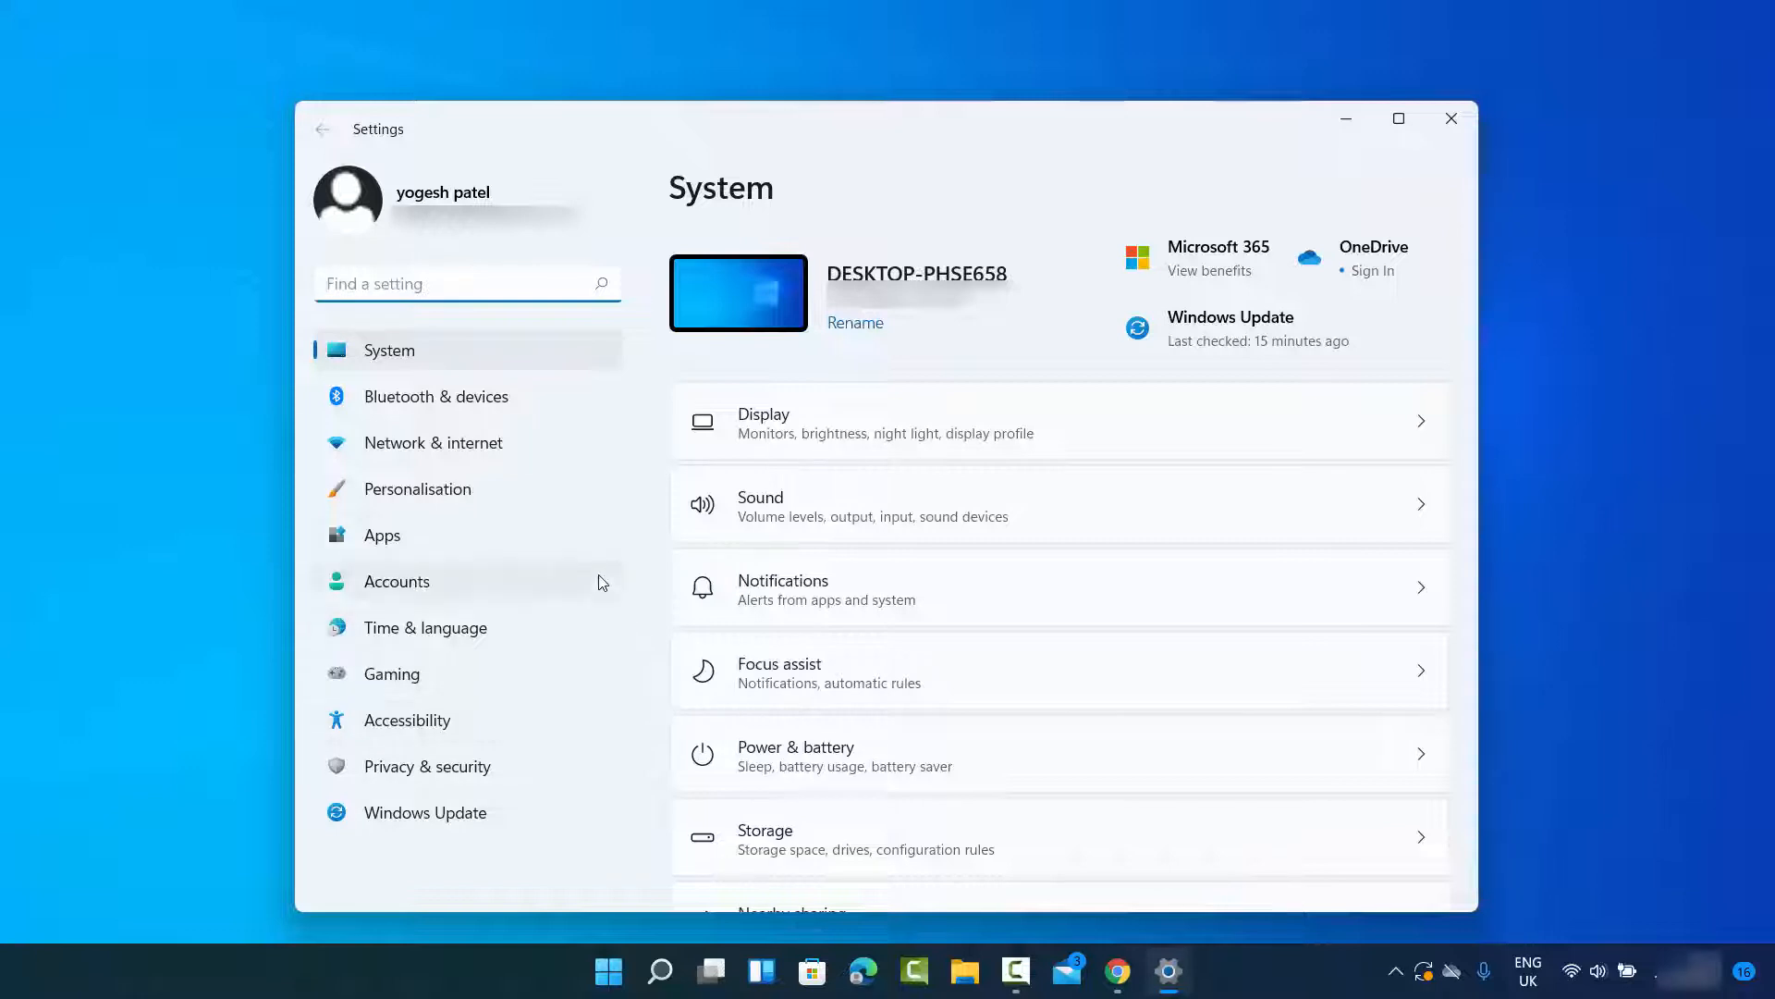
left_click(432, 590)
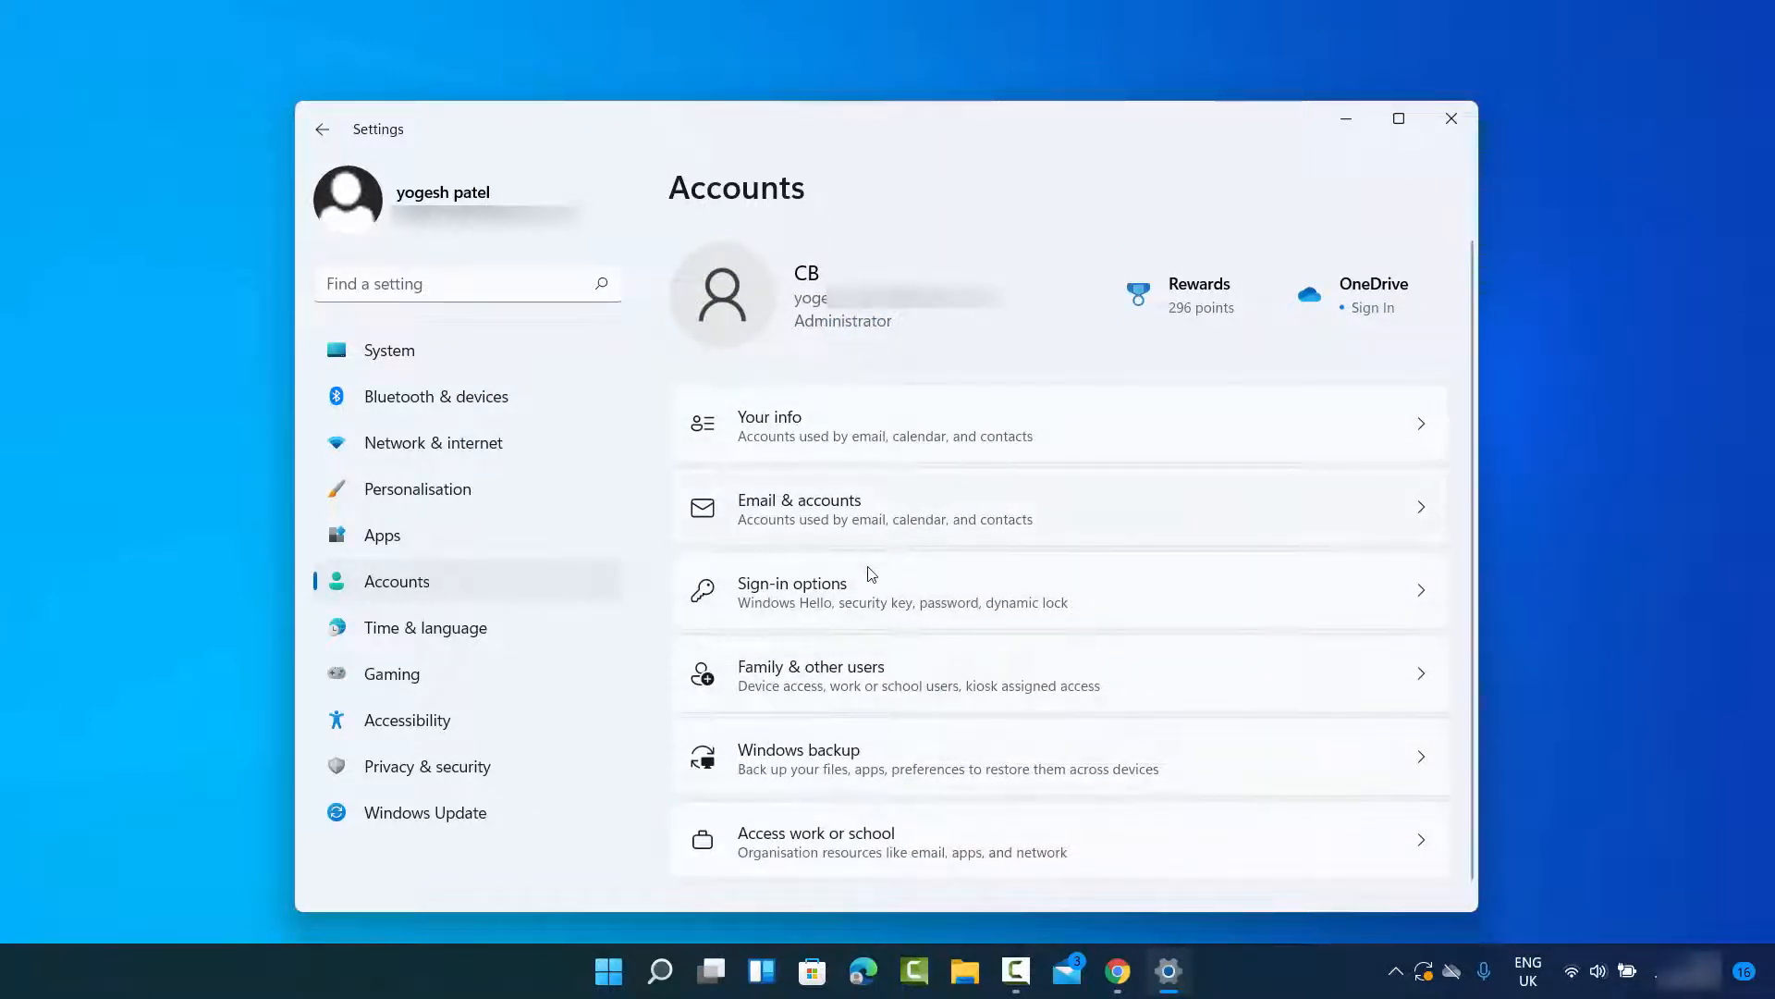
left_click(815, 685)
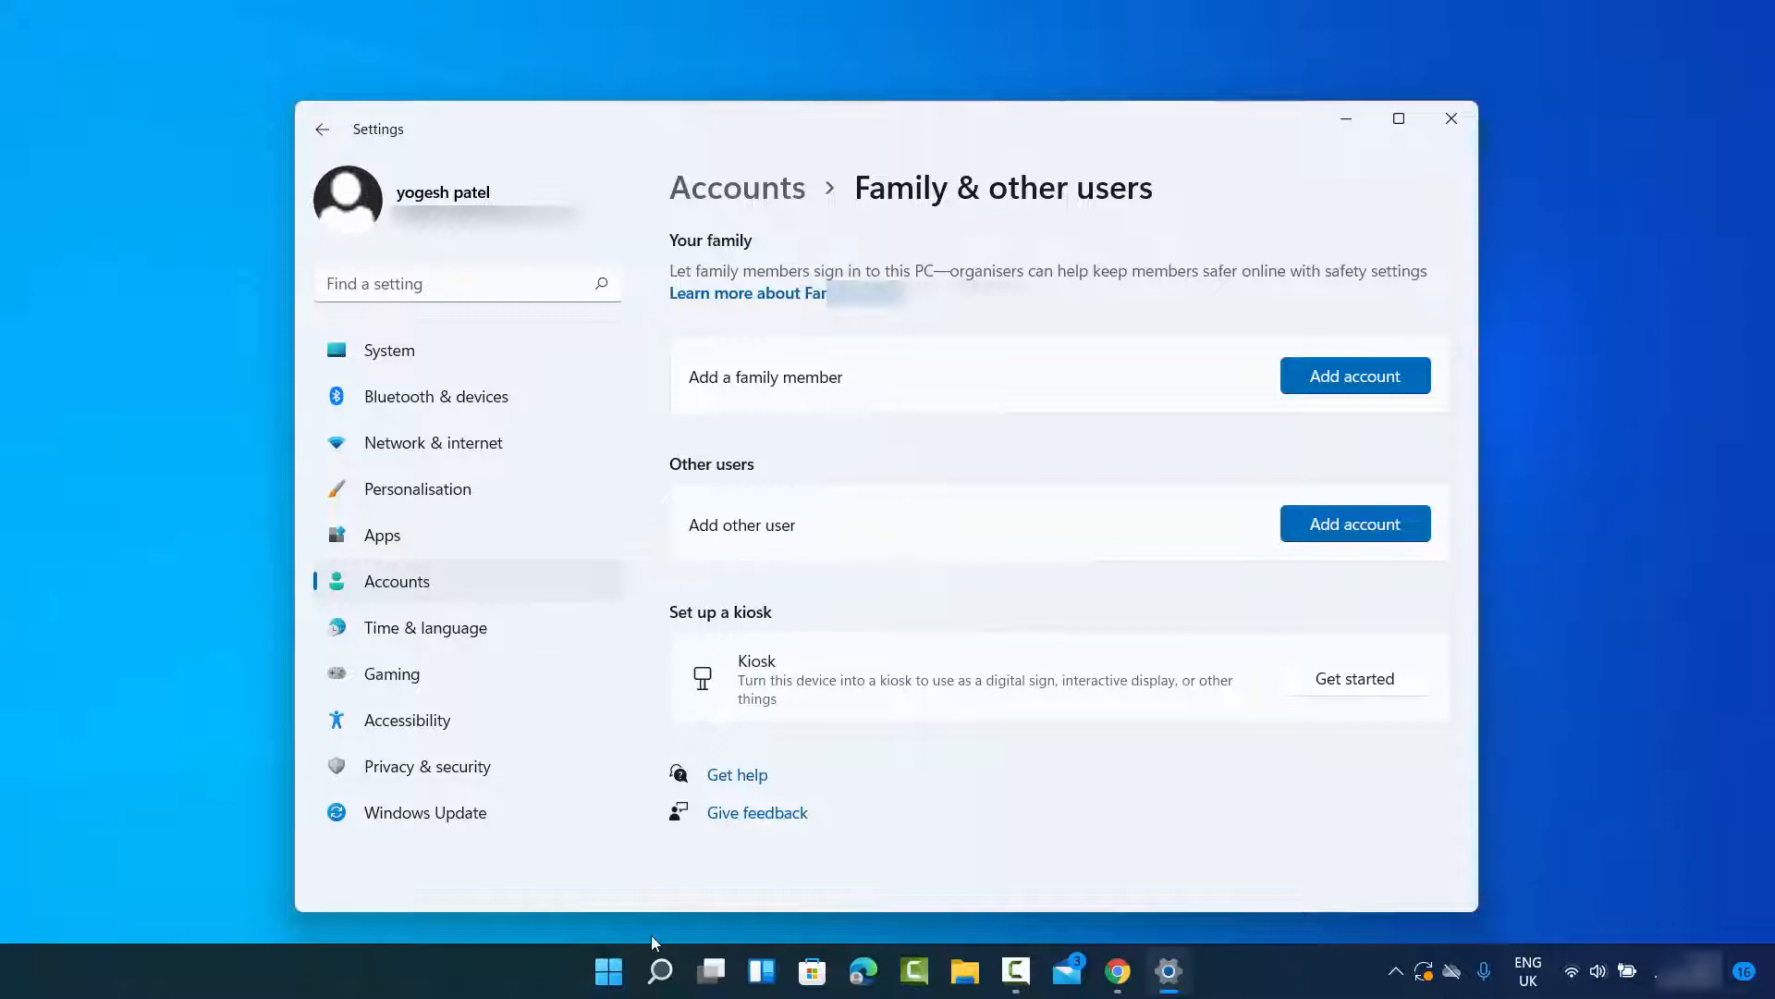
Step: Open the search permissions settings from the Windows Search options
right_click(608, 973)
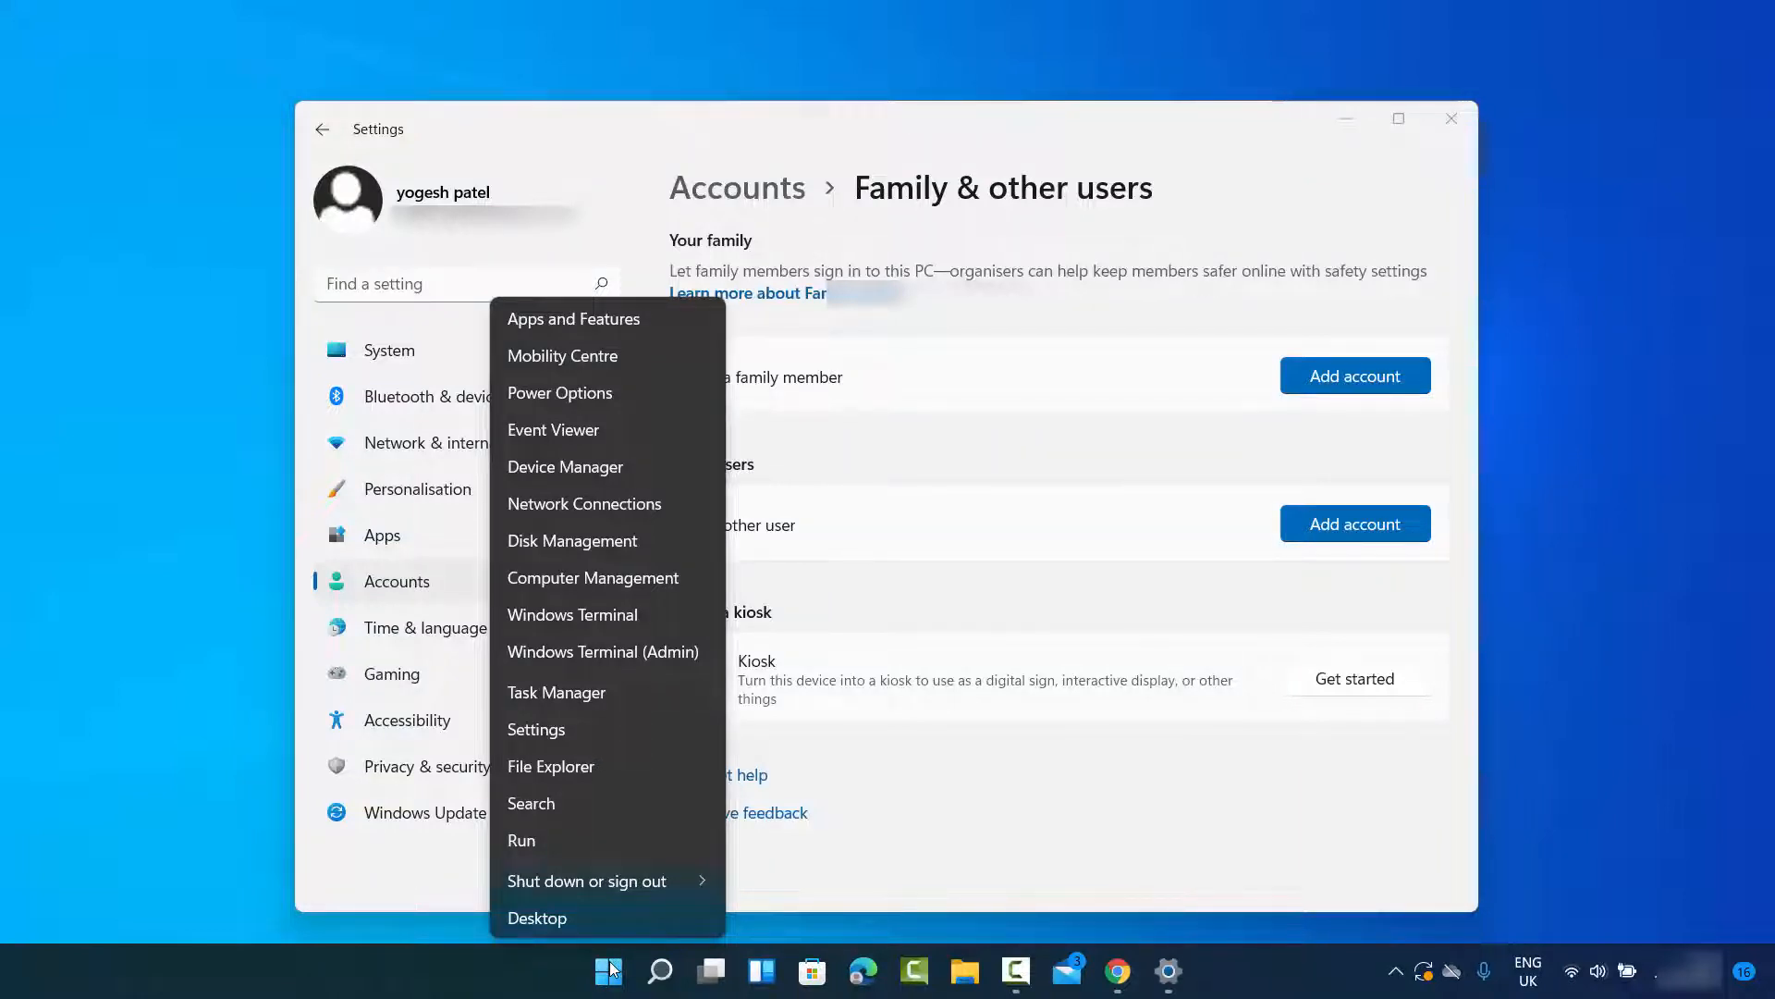
left_click(662, 978)
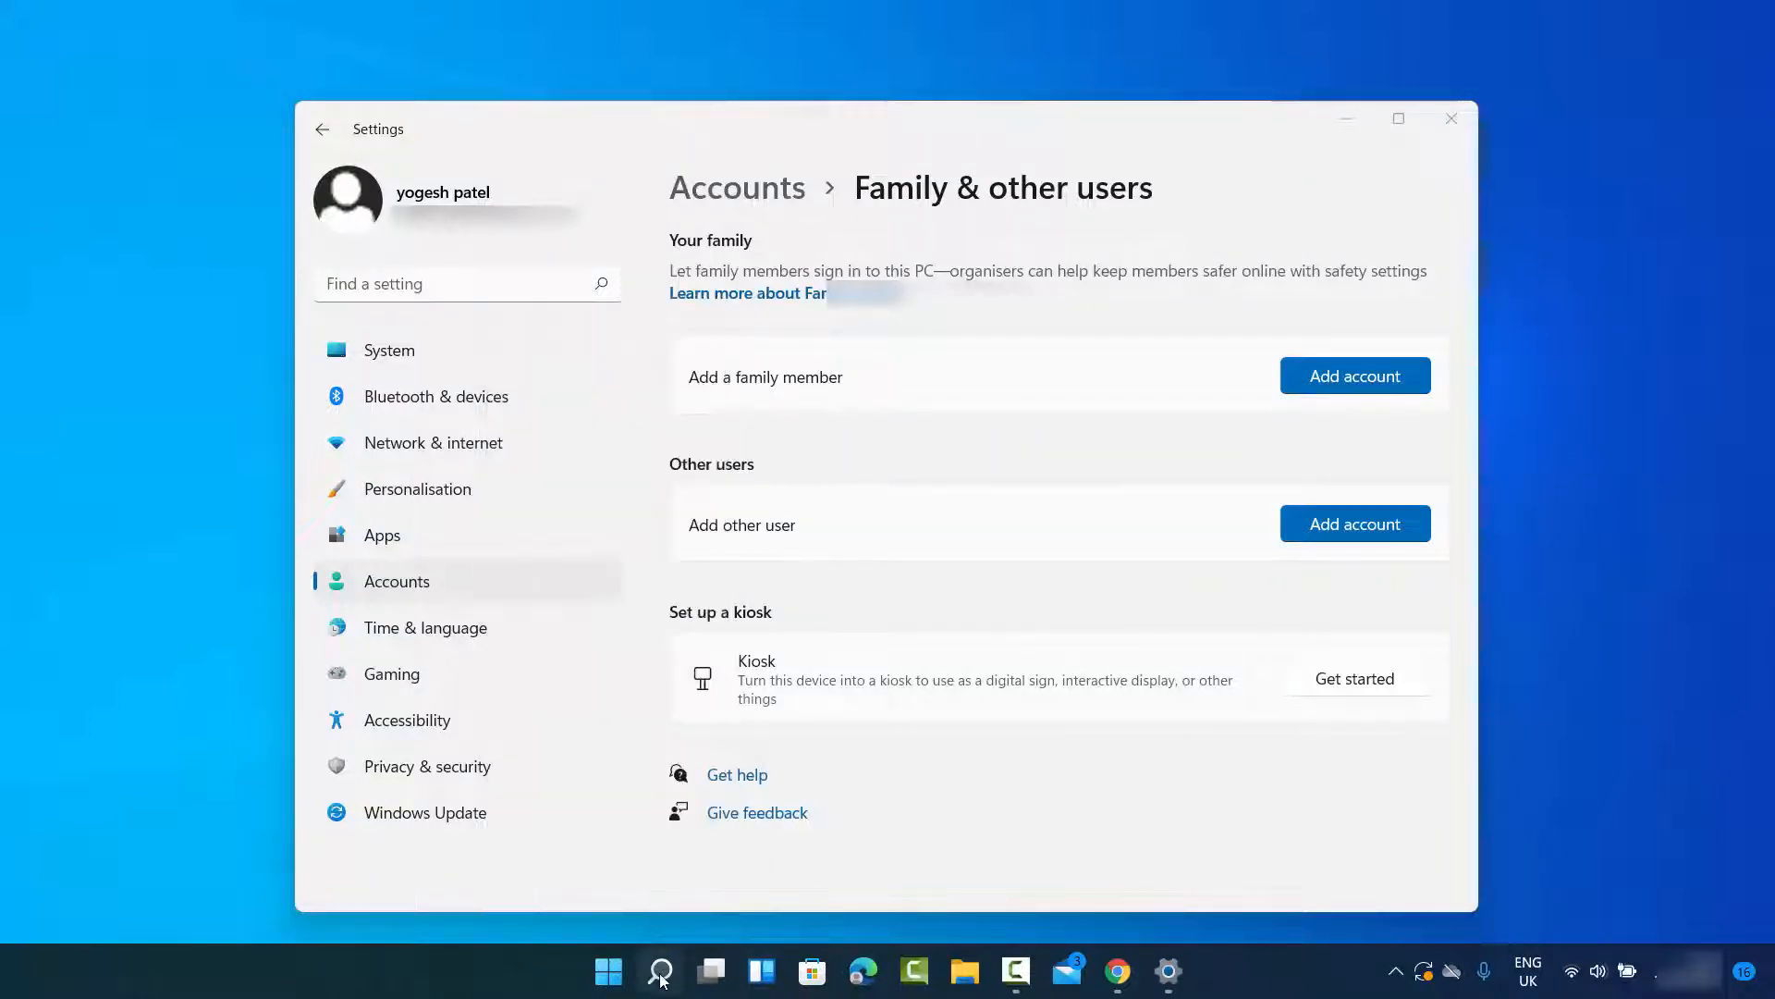
mouse_move(662, 978)
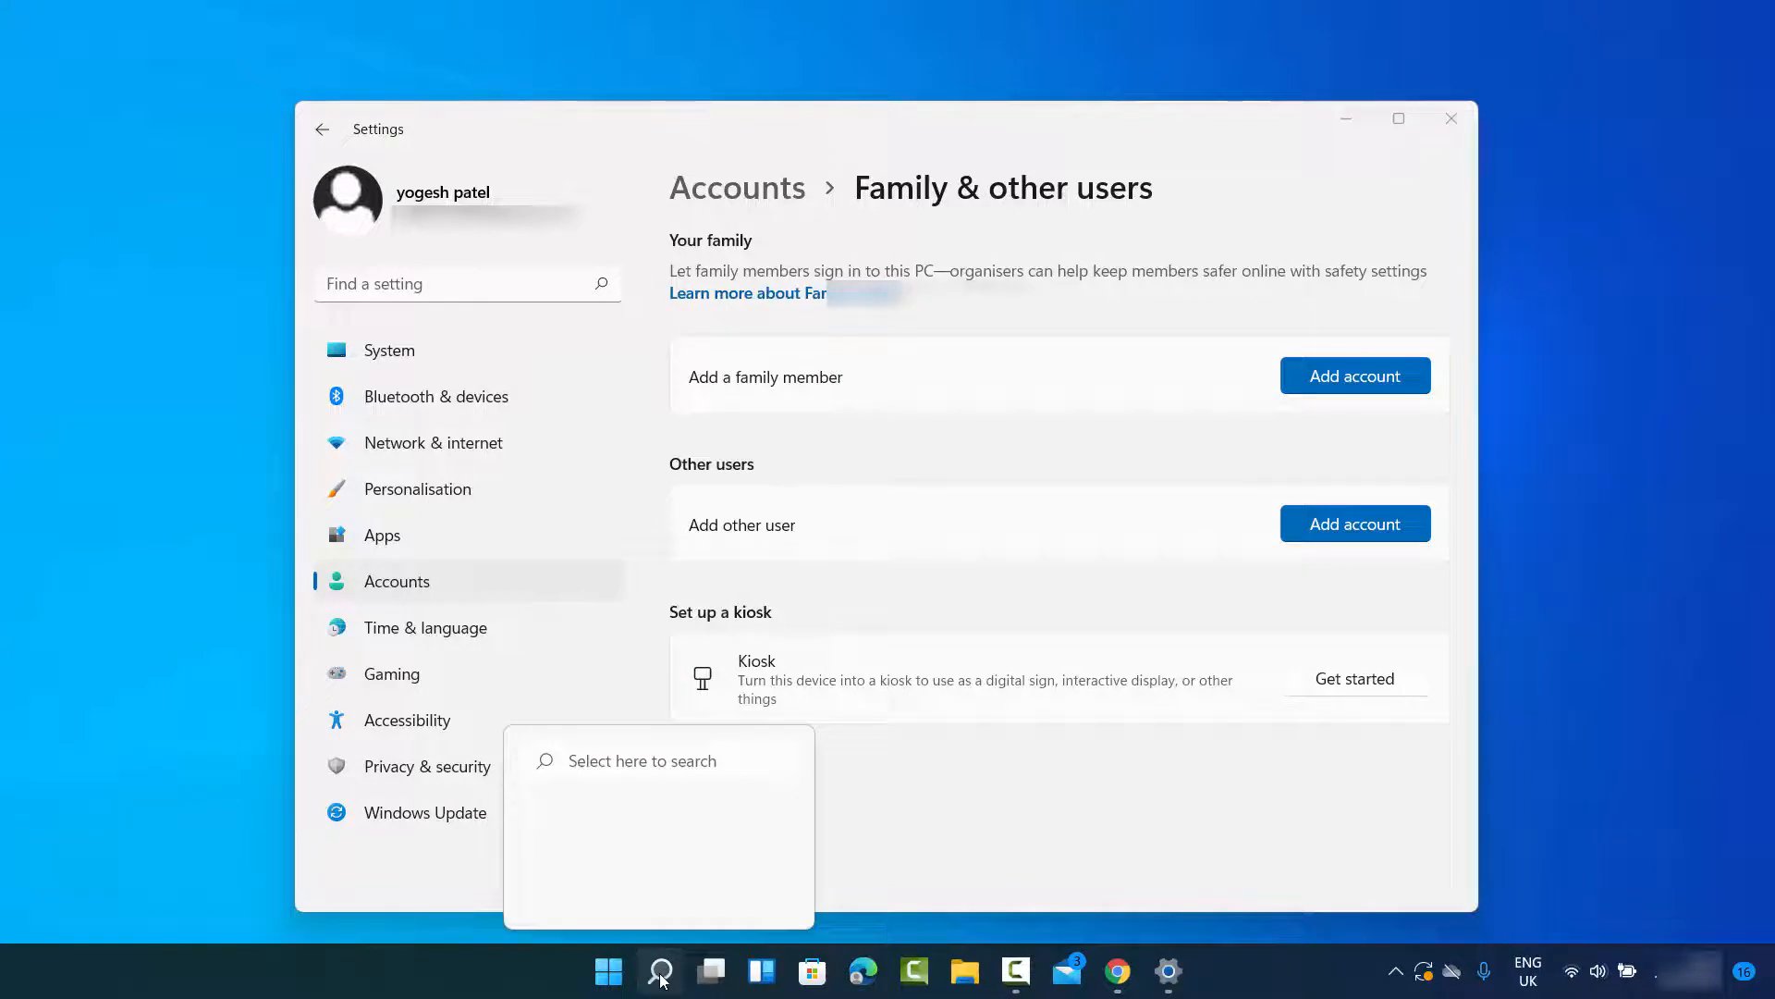
left_click(662, 979)
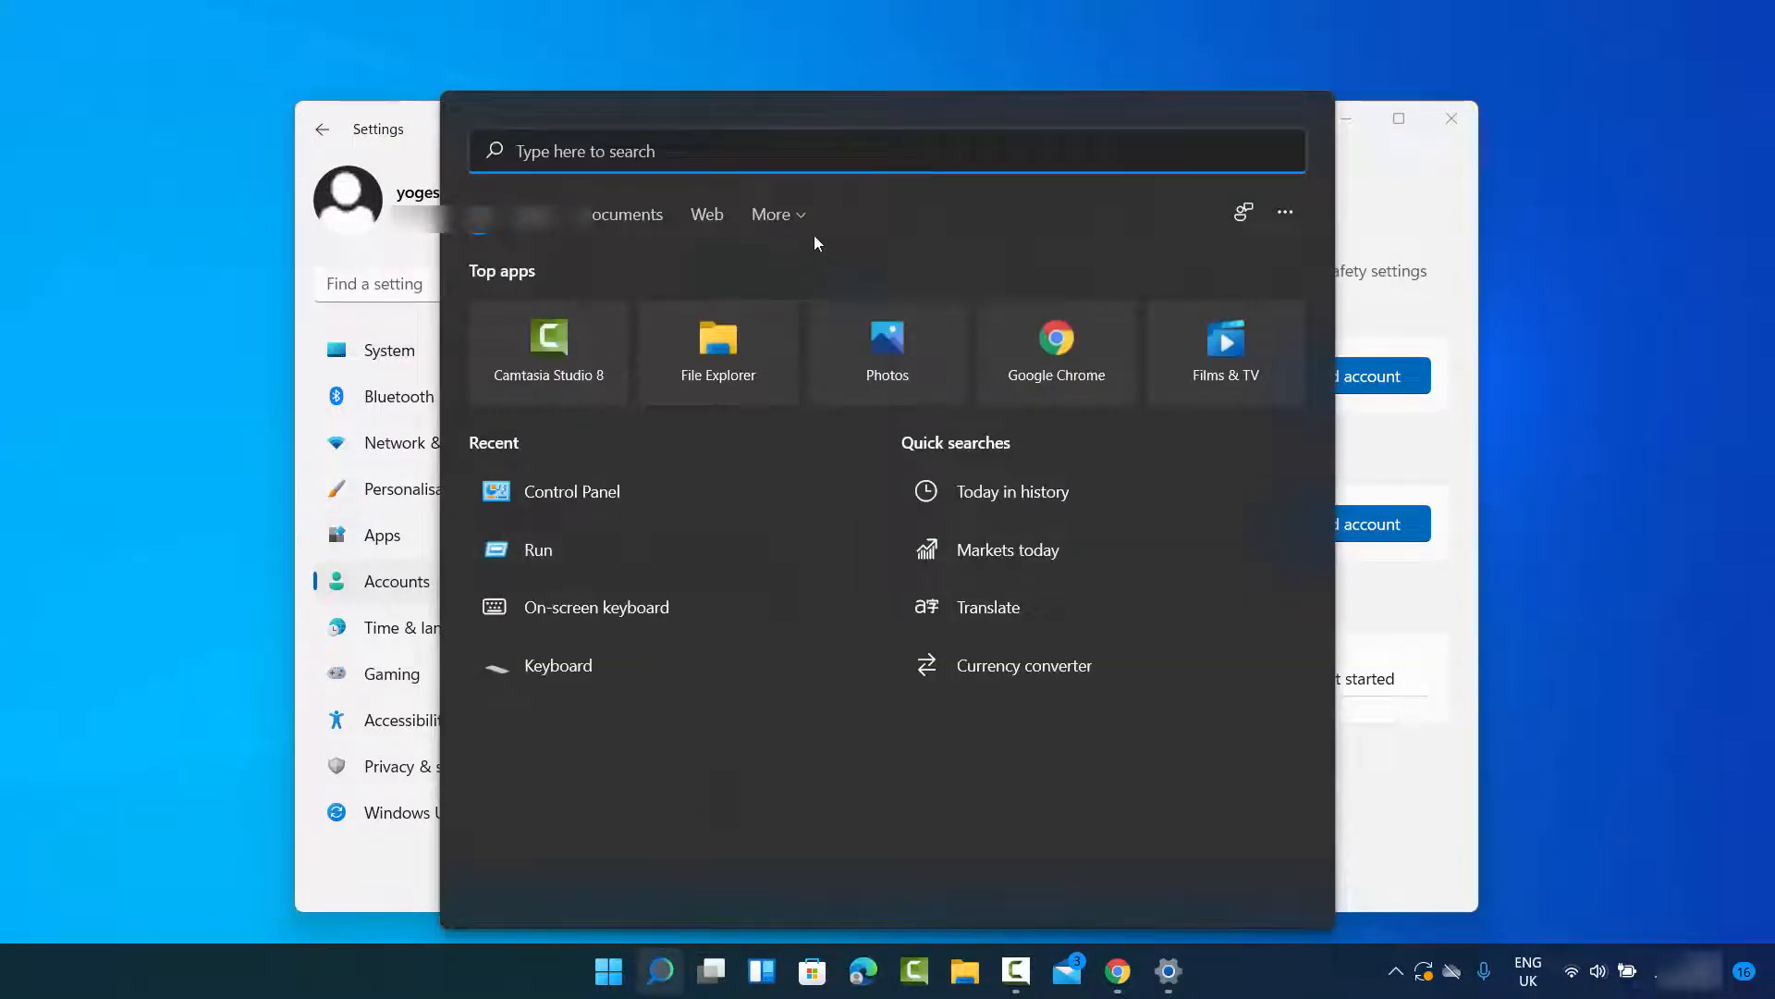
left_click(1279, 214)
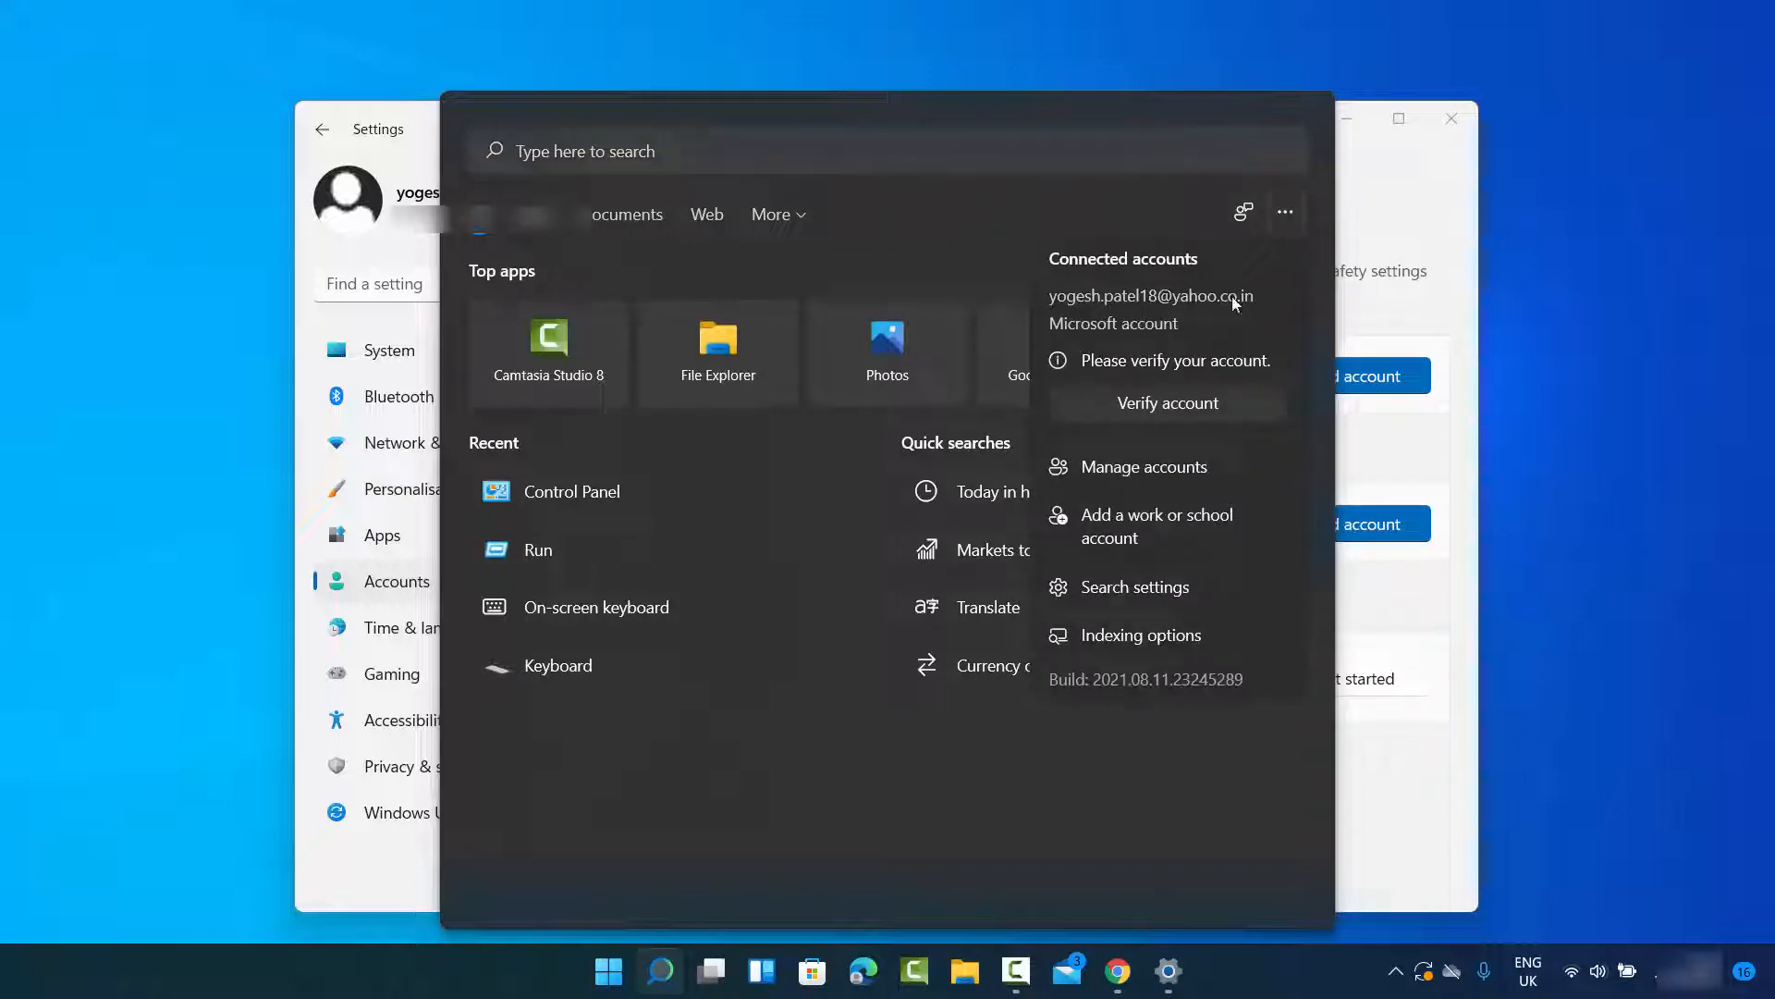
left_click(1140, 599)
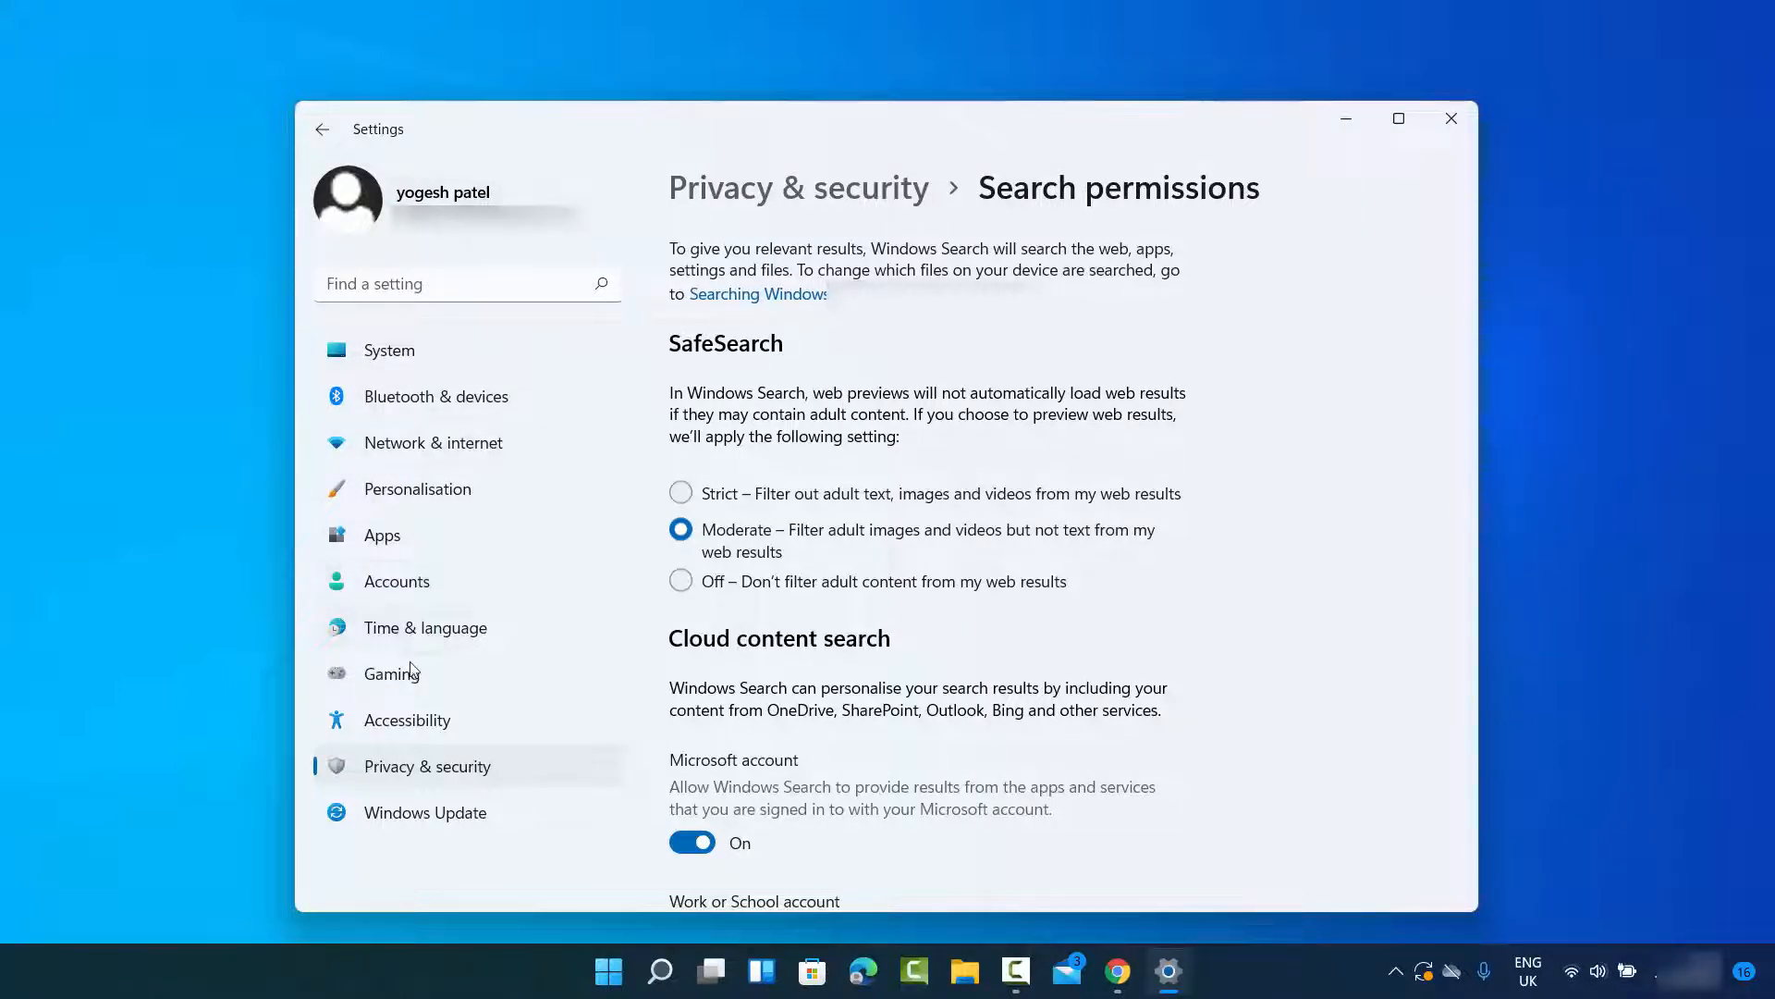
Step: Start adding another user without a Microsoft account from Family & other users, skipping the sign-in information
left_click(405, 583)
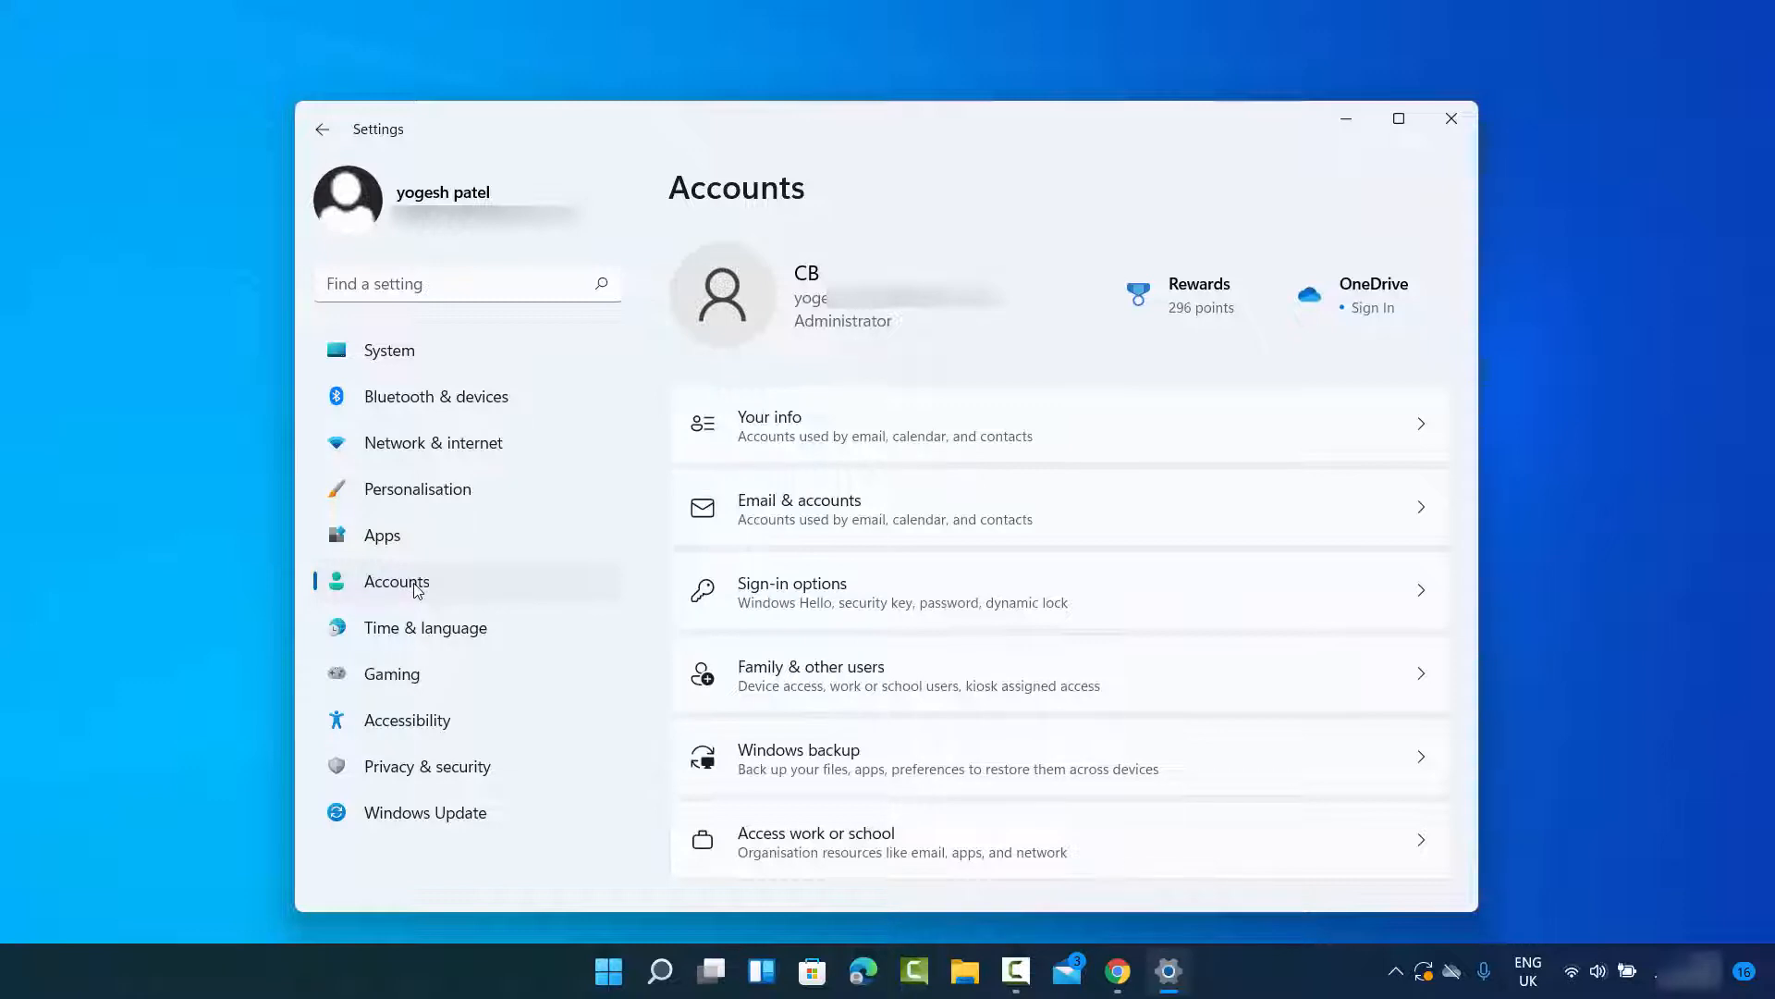
left_click(803, 681)
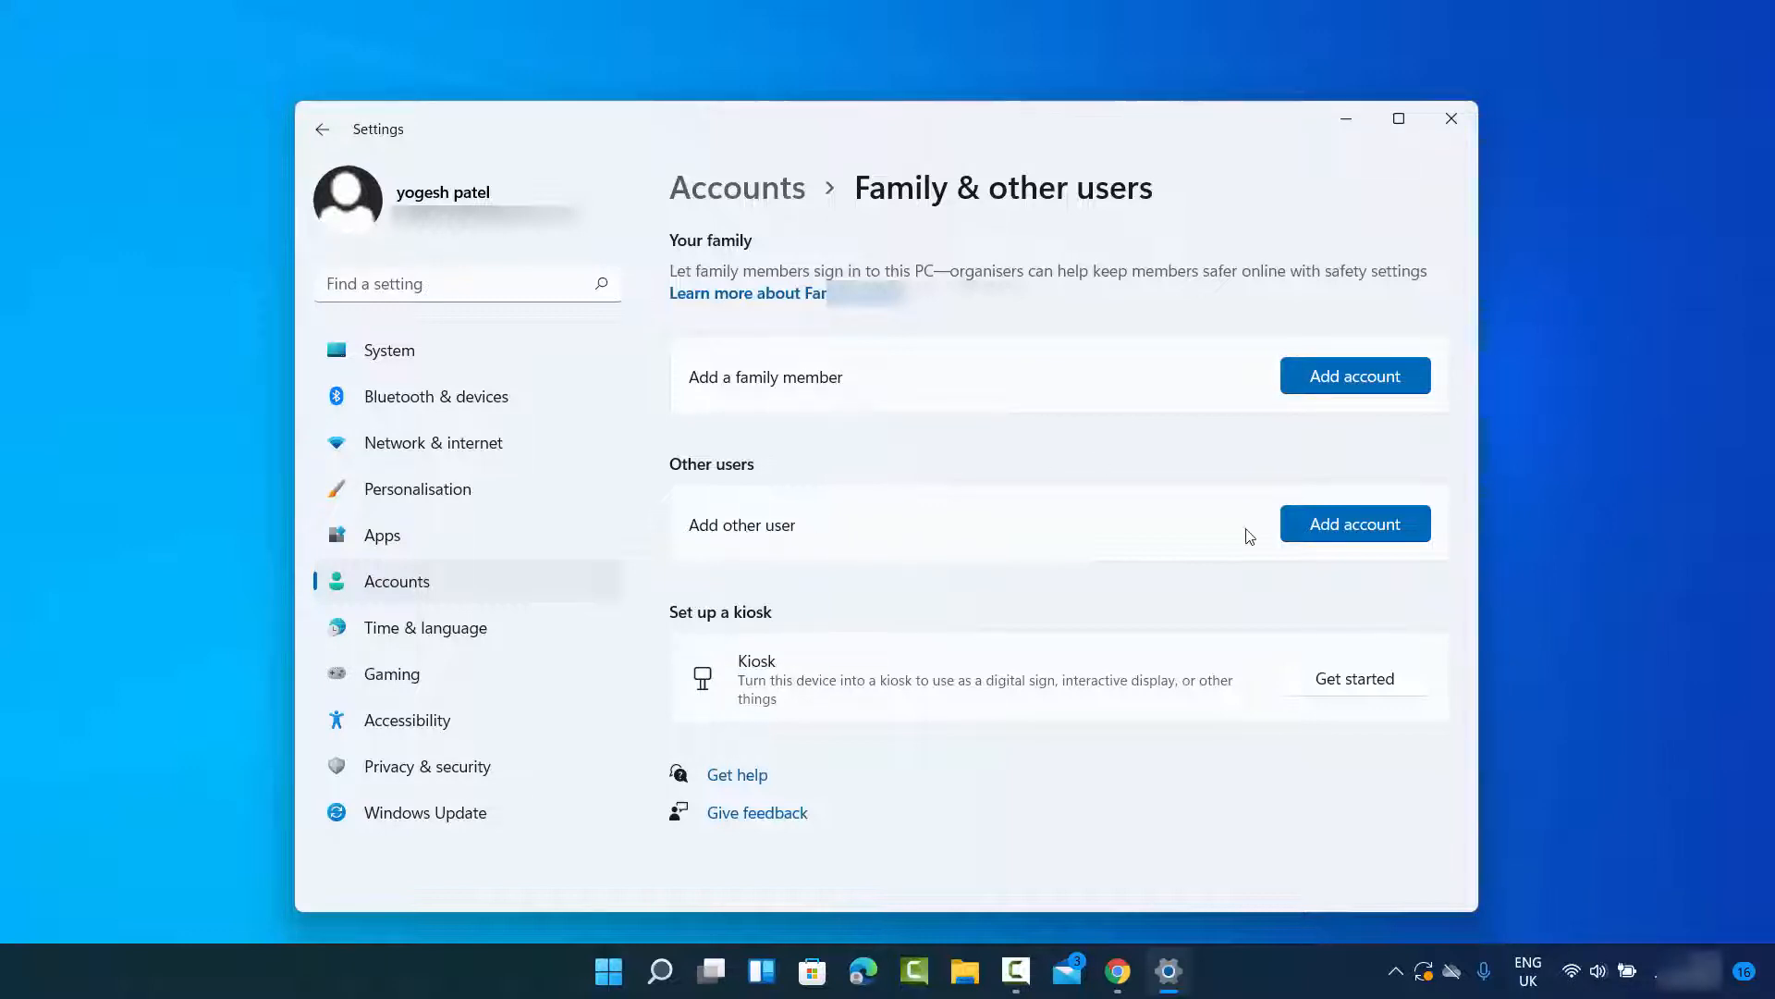
left_click(1334, 529)
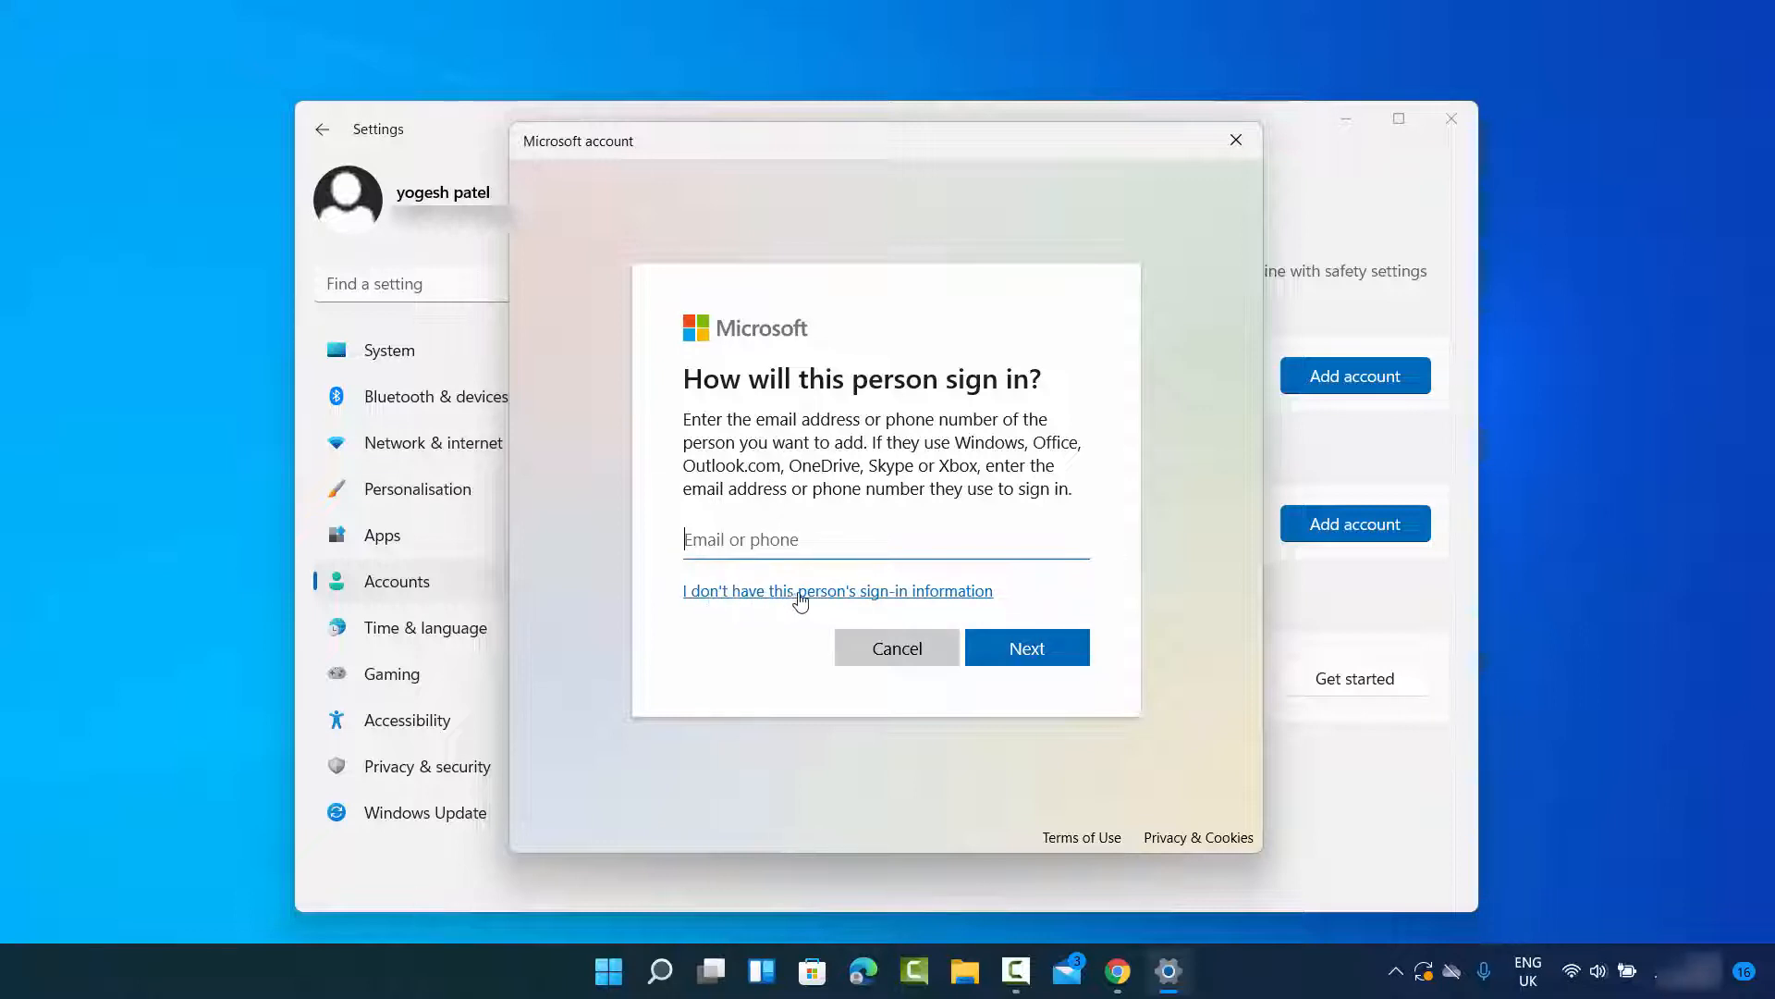
left_click(859, 592)
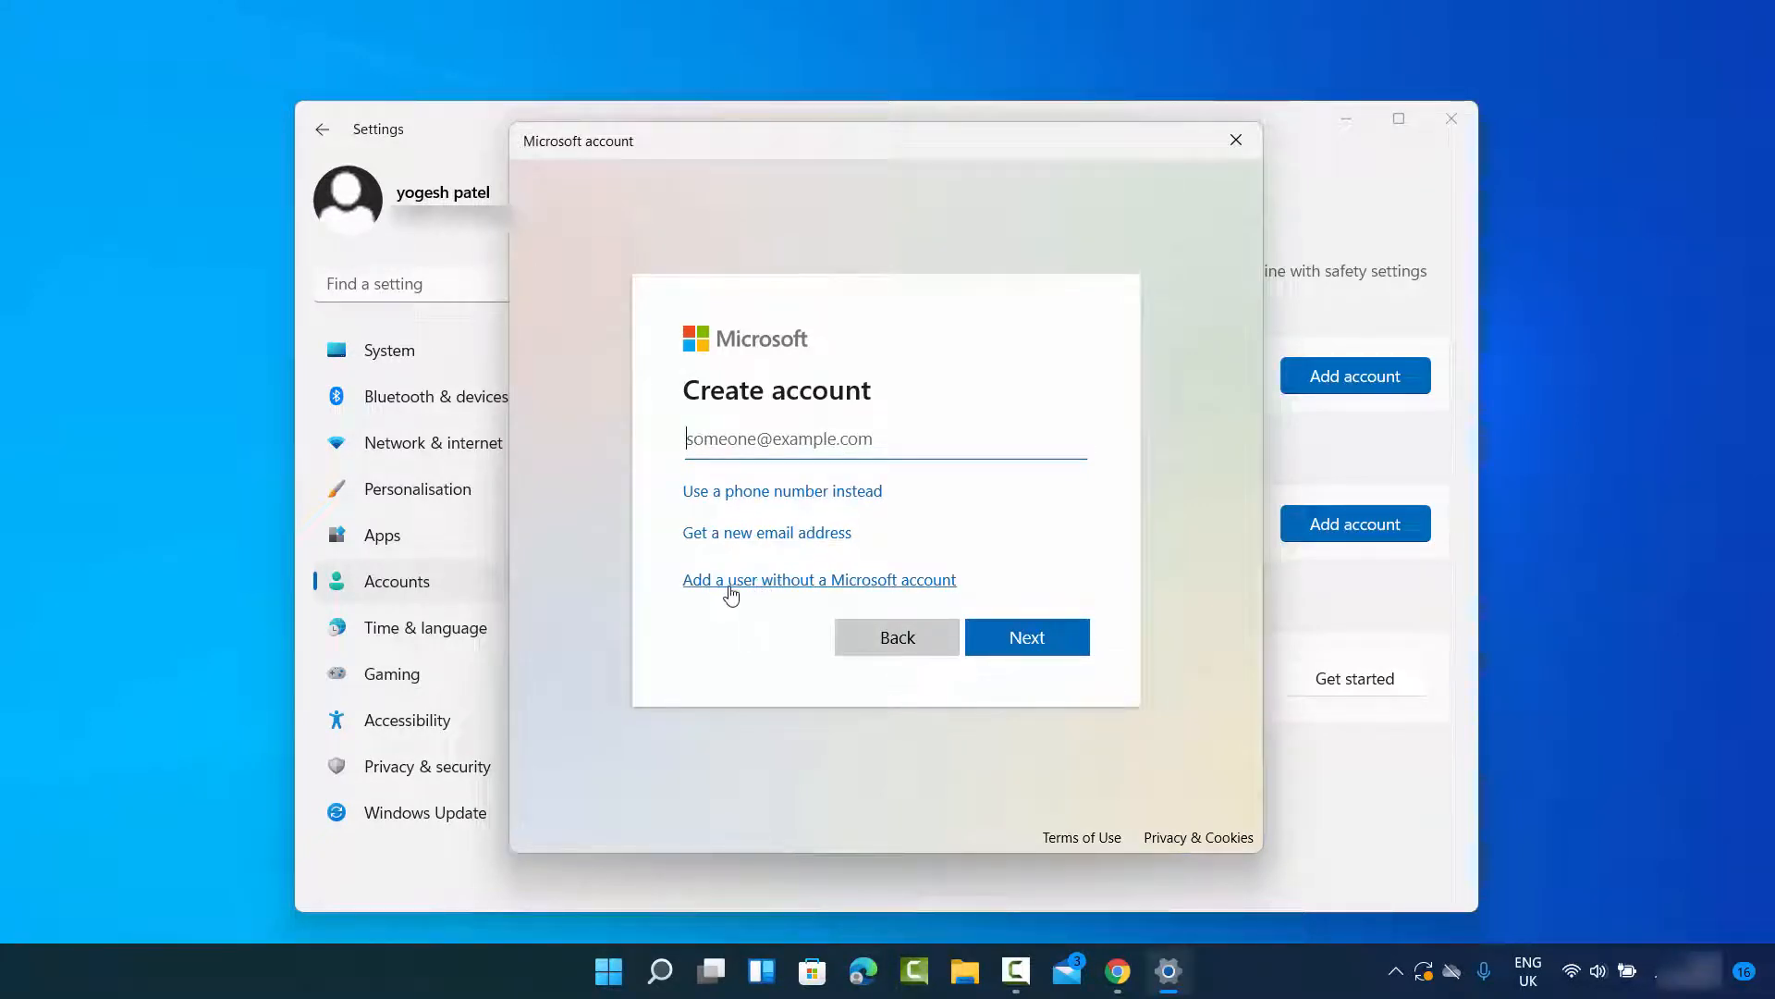
left_click(781, 580)
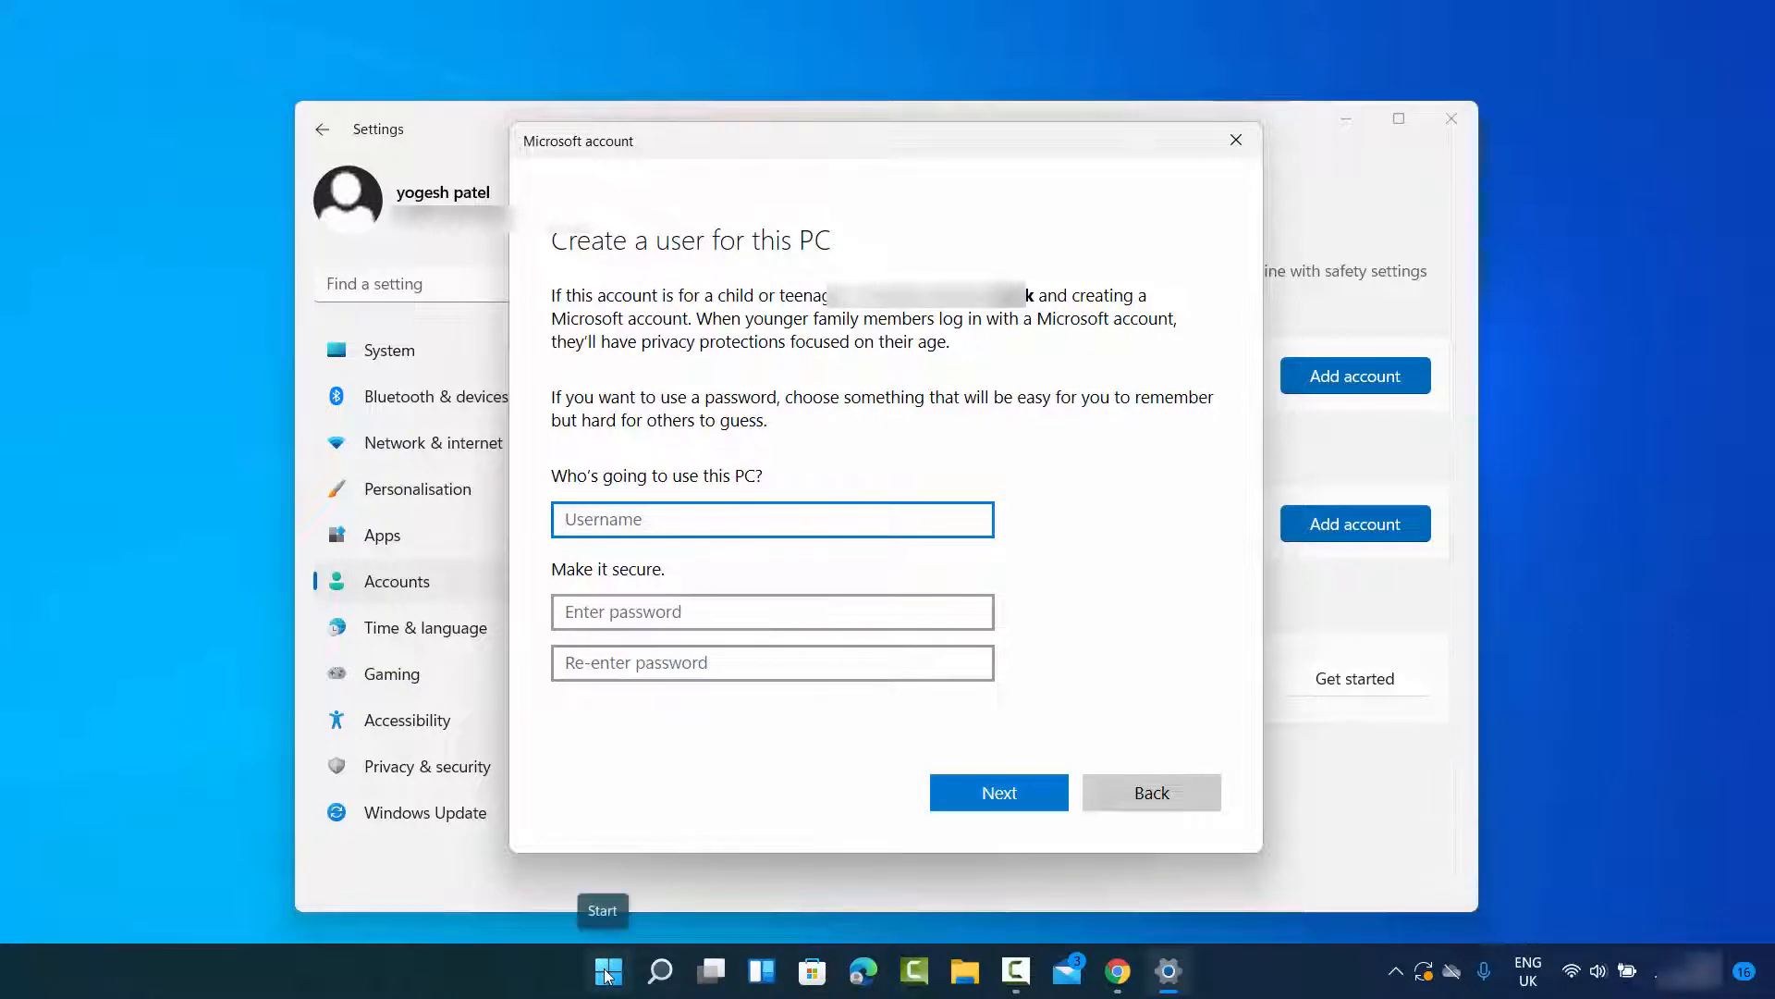
Step: Check the currently signed-in account and its account options in the Start menu
key("Return")
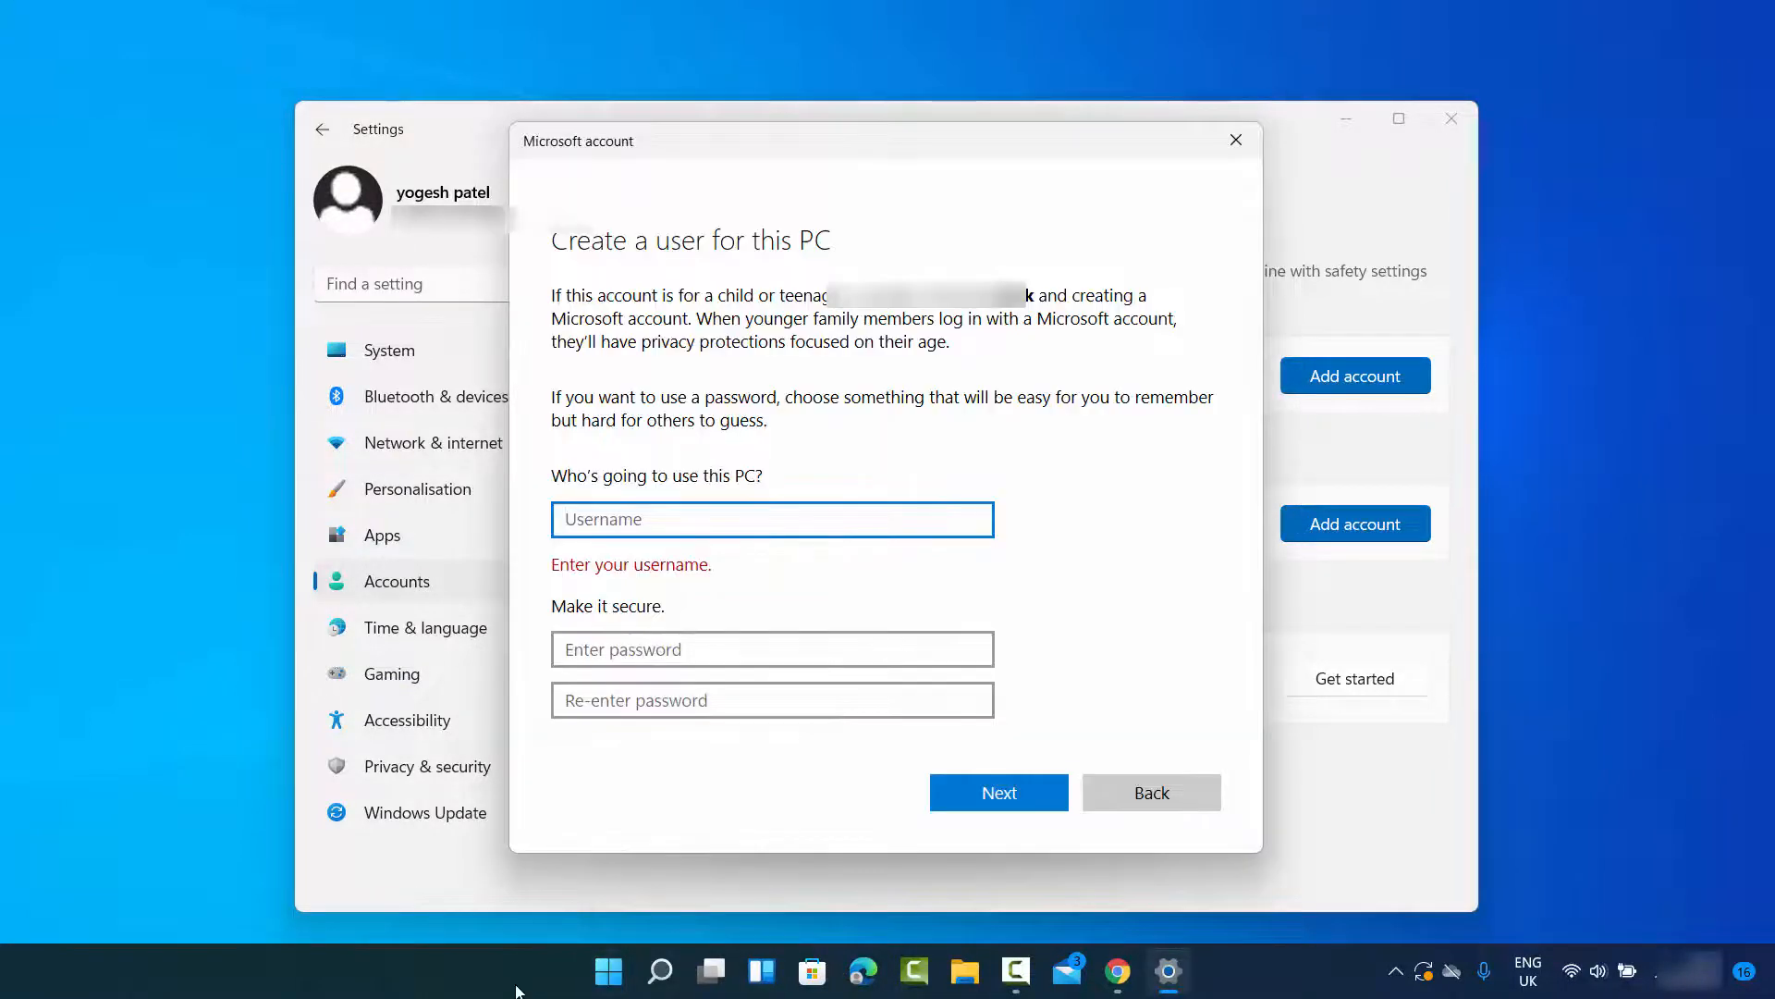
left_click(610, 980)
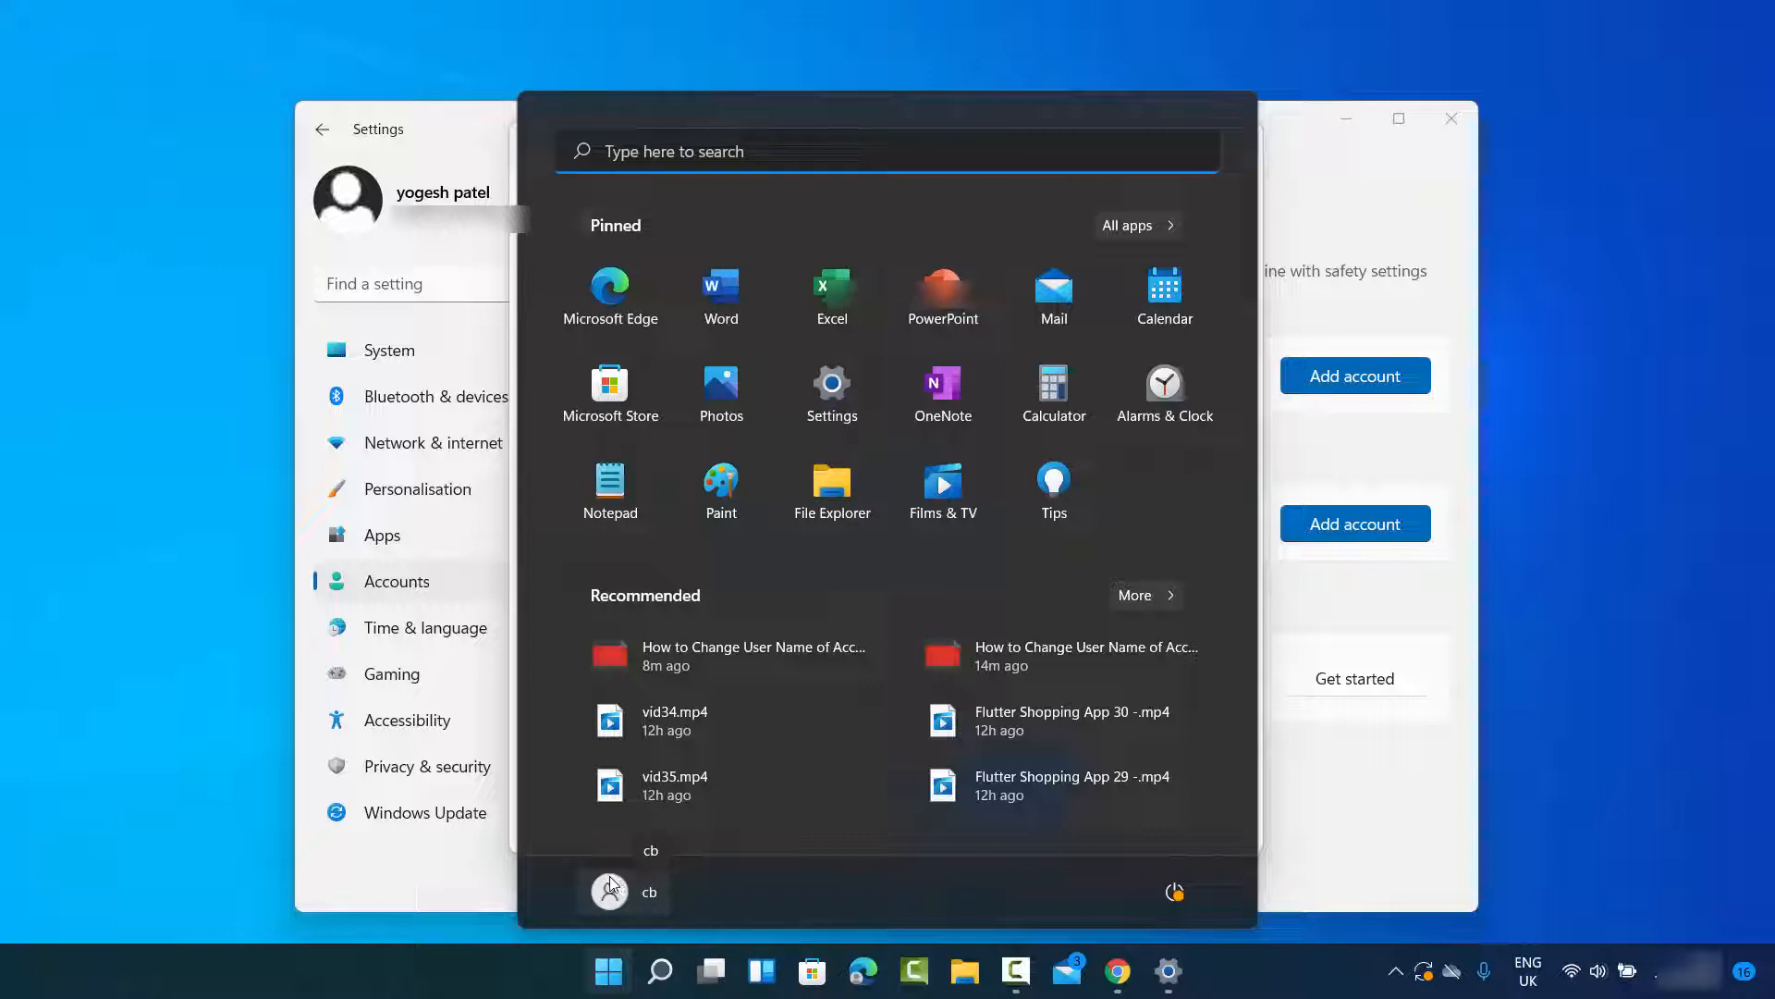
left_click(636, 893)
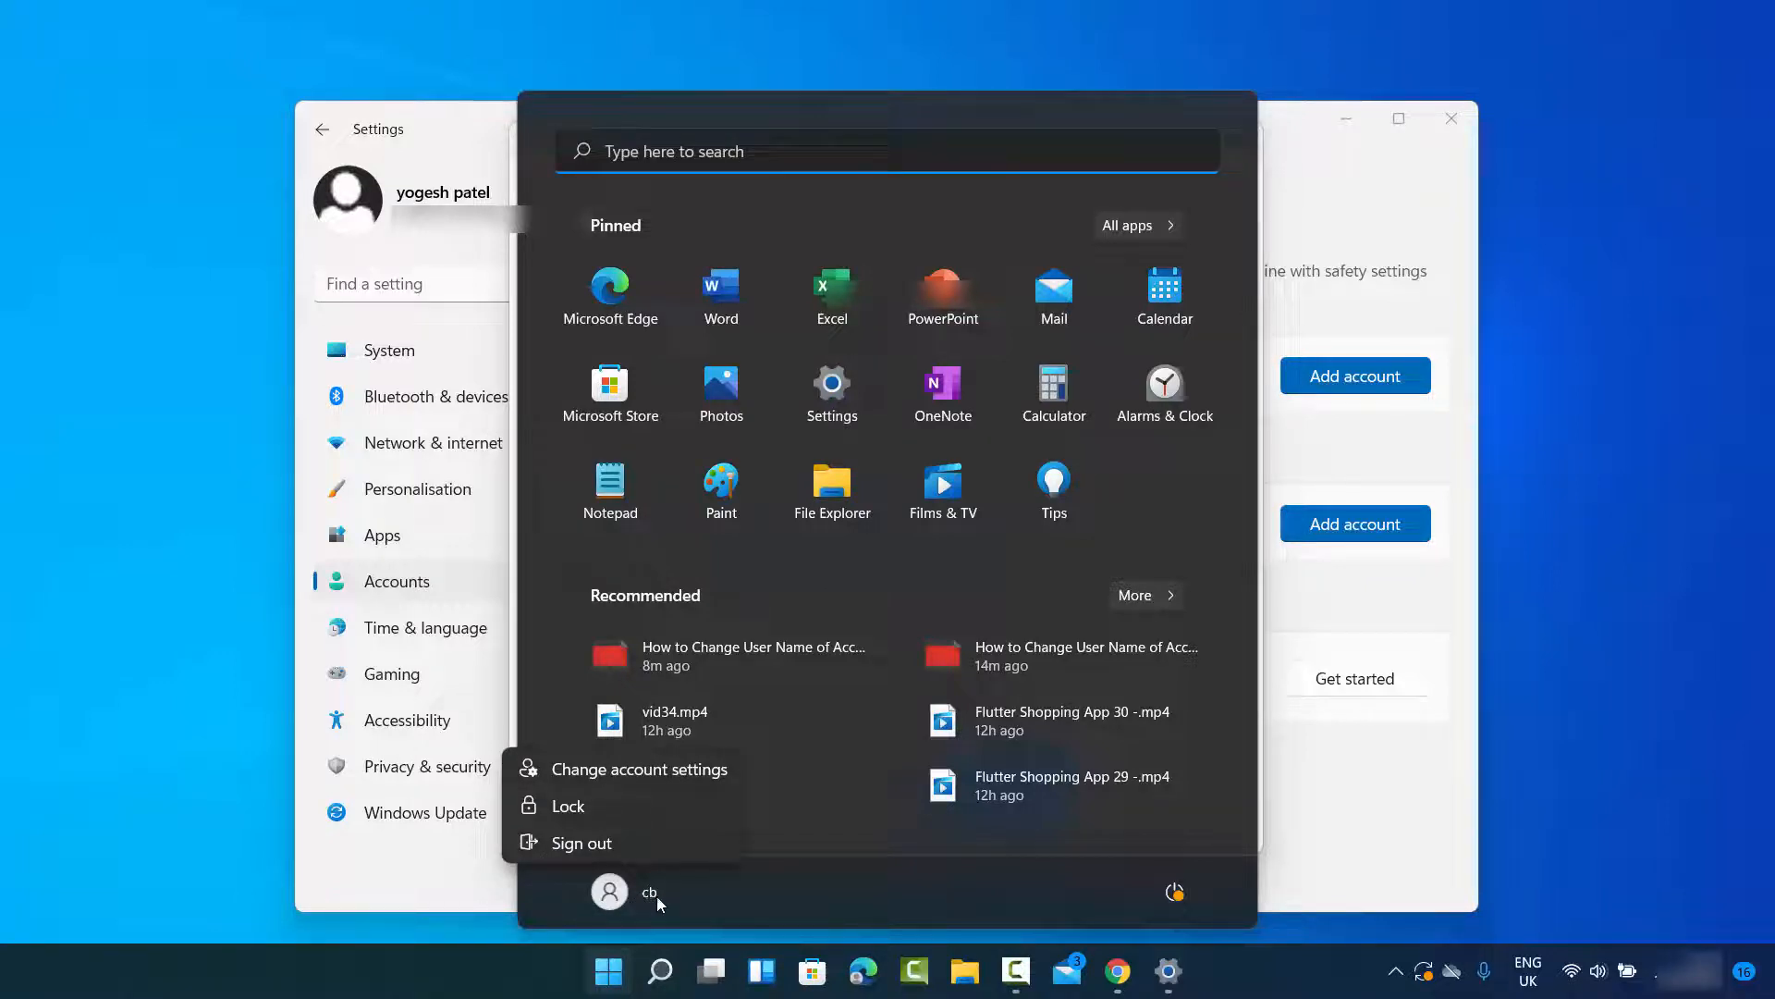
Step: Review the existing user accounts under Change account type in Control Panel, and minimise that window
left_click(660, 971)
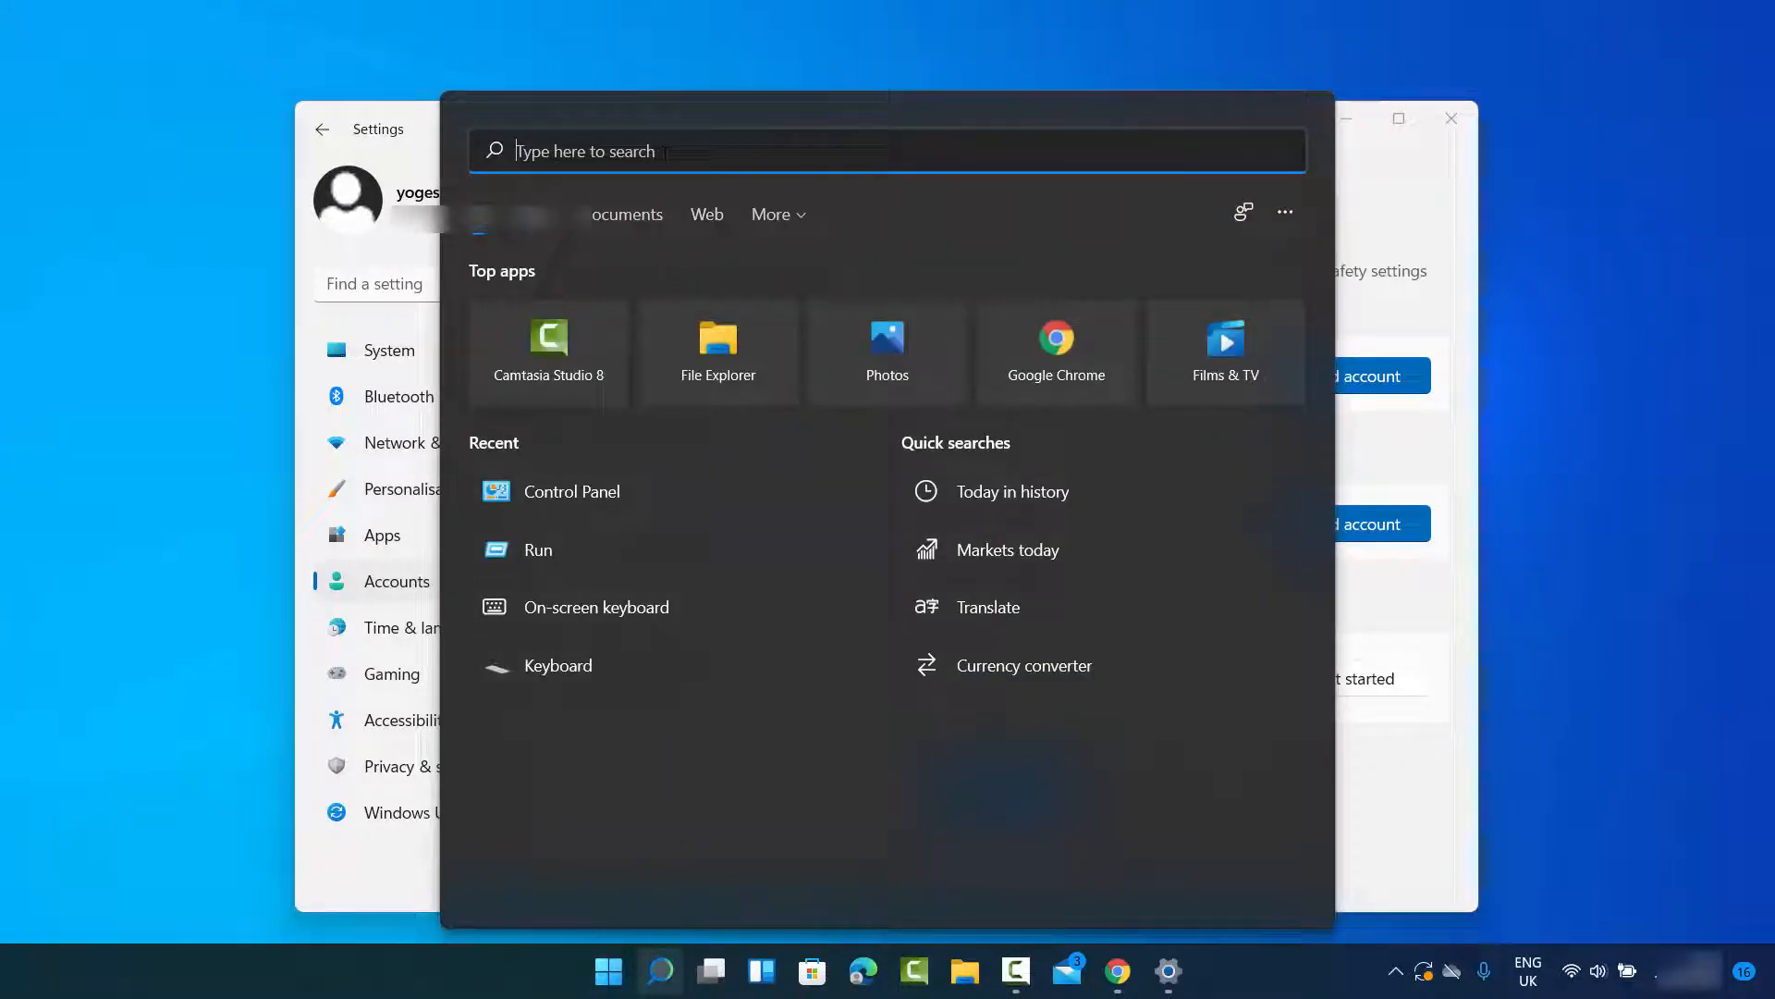
type("co")
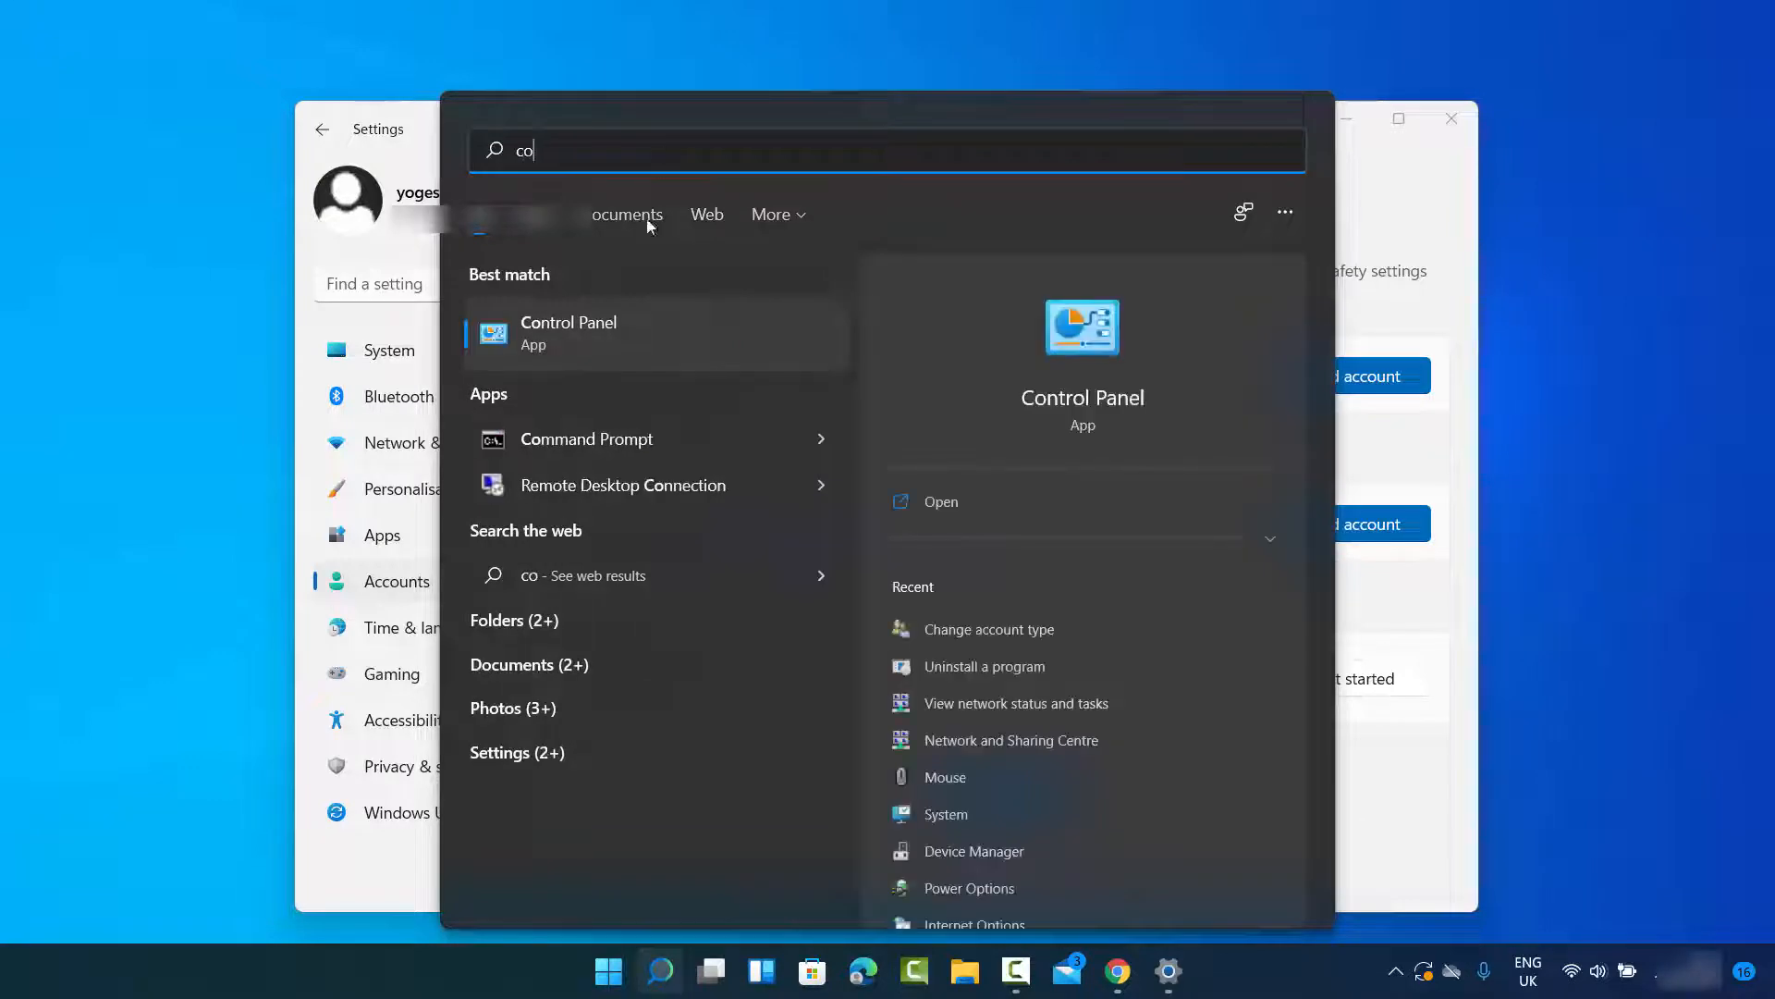
left_click(641, 334)
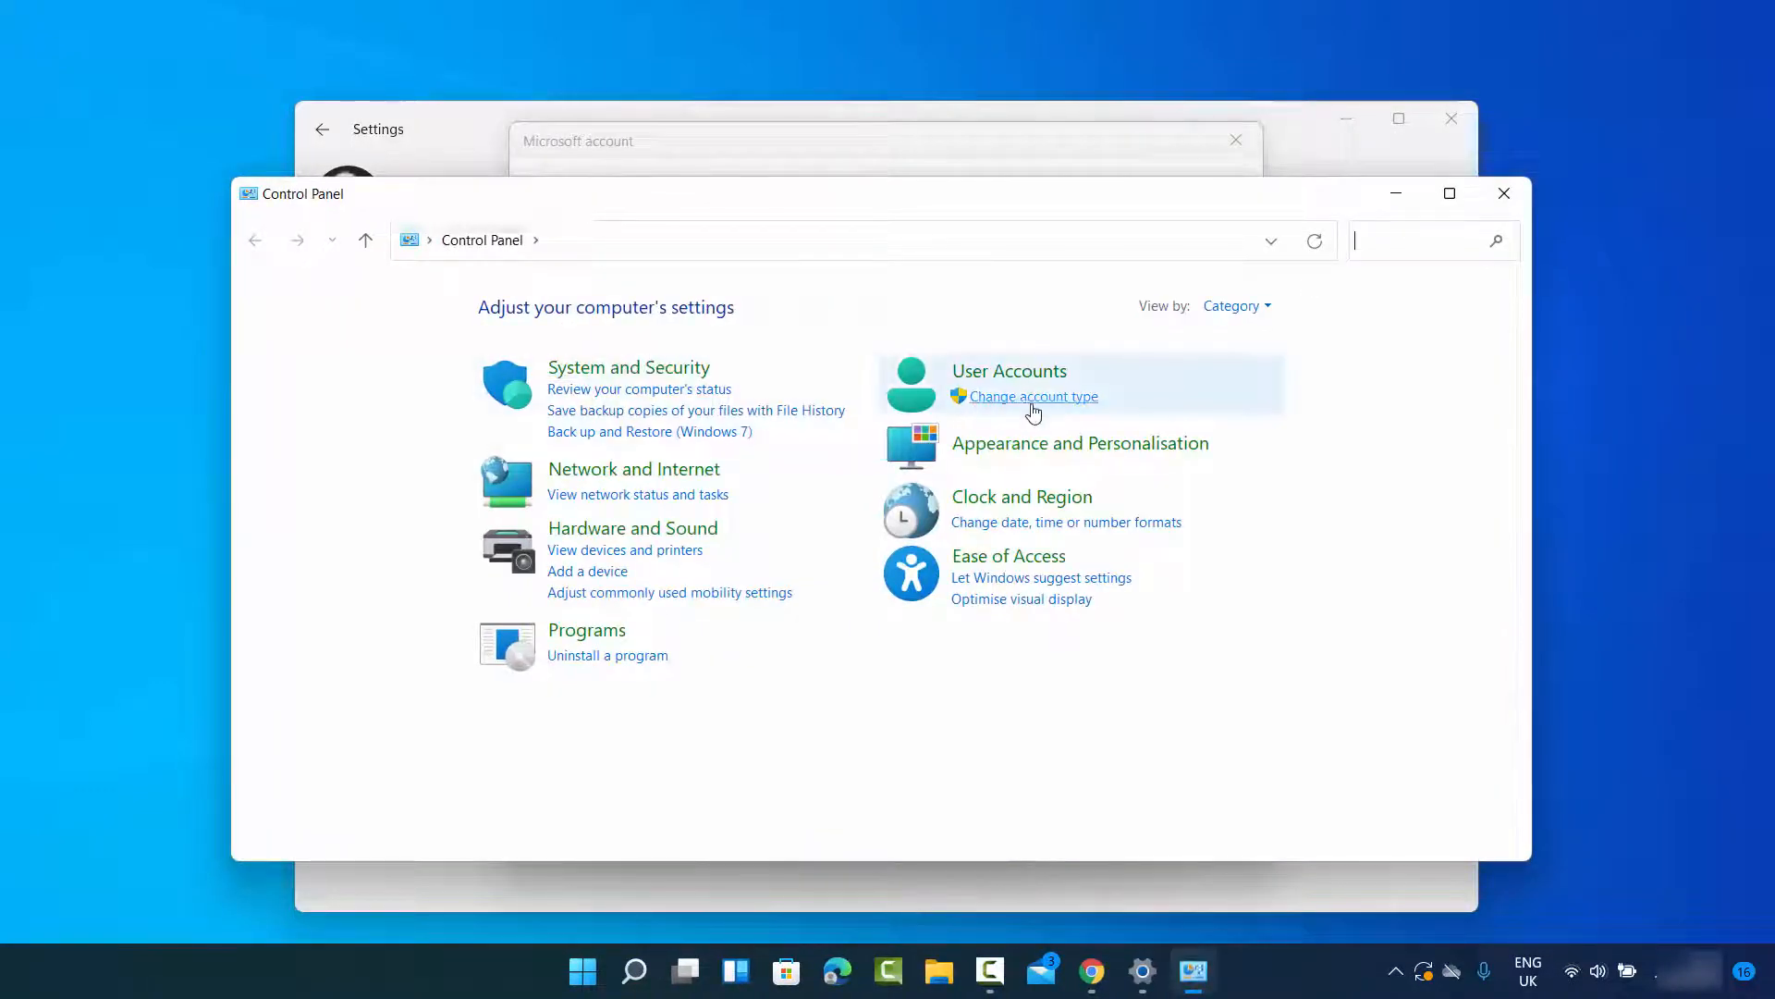
left_click(1033, 397)
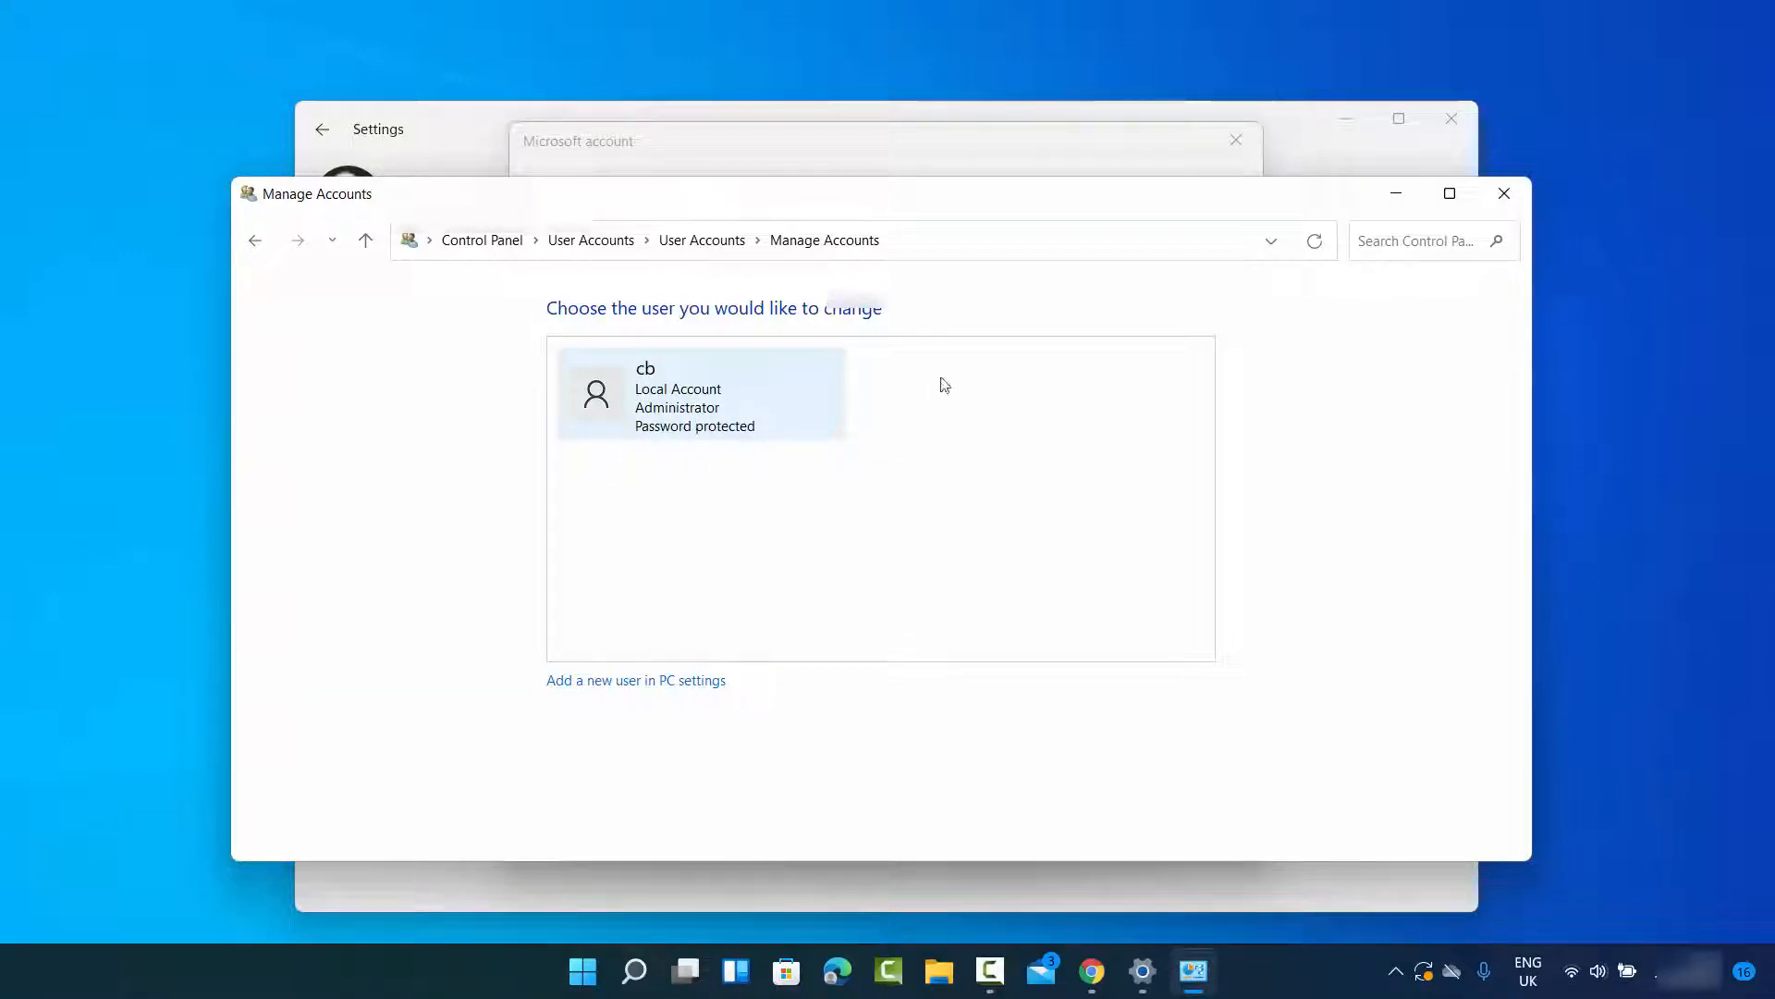
left_click(1414, 201)
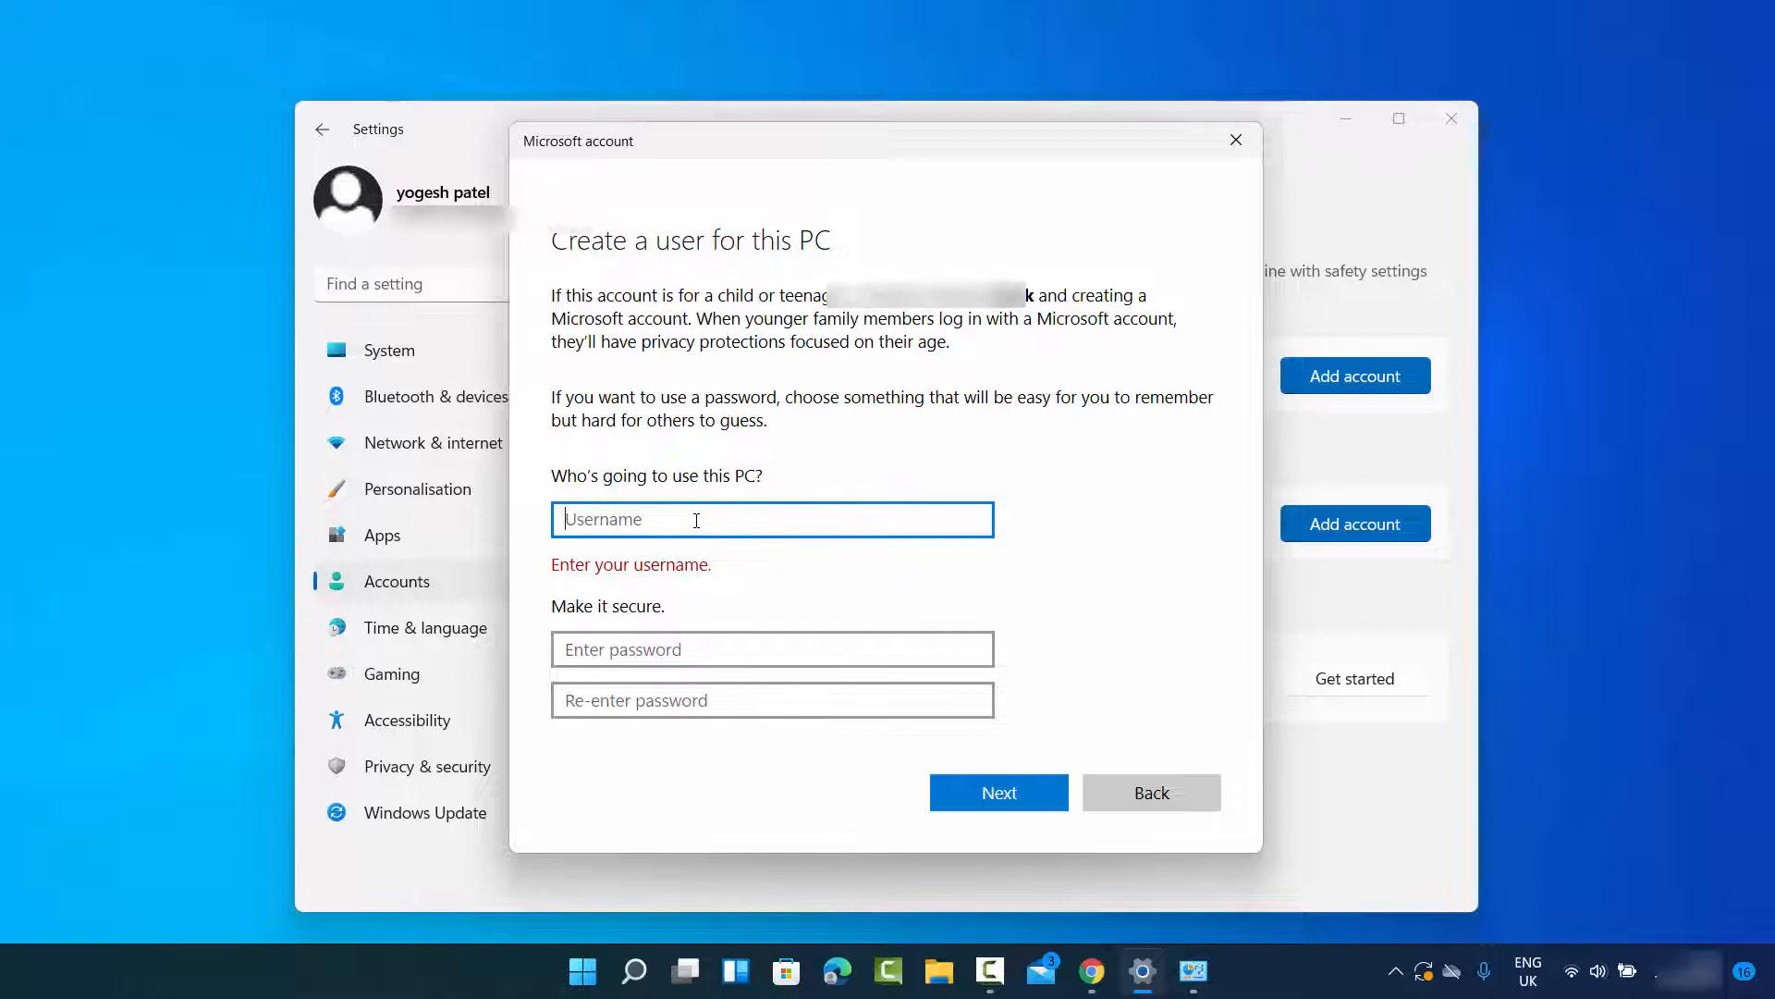
Step: Enter User2 as the new account's username and fill in the account password with its confirmation
type("User2")
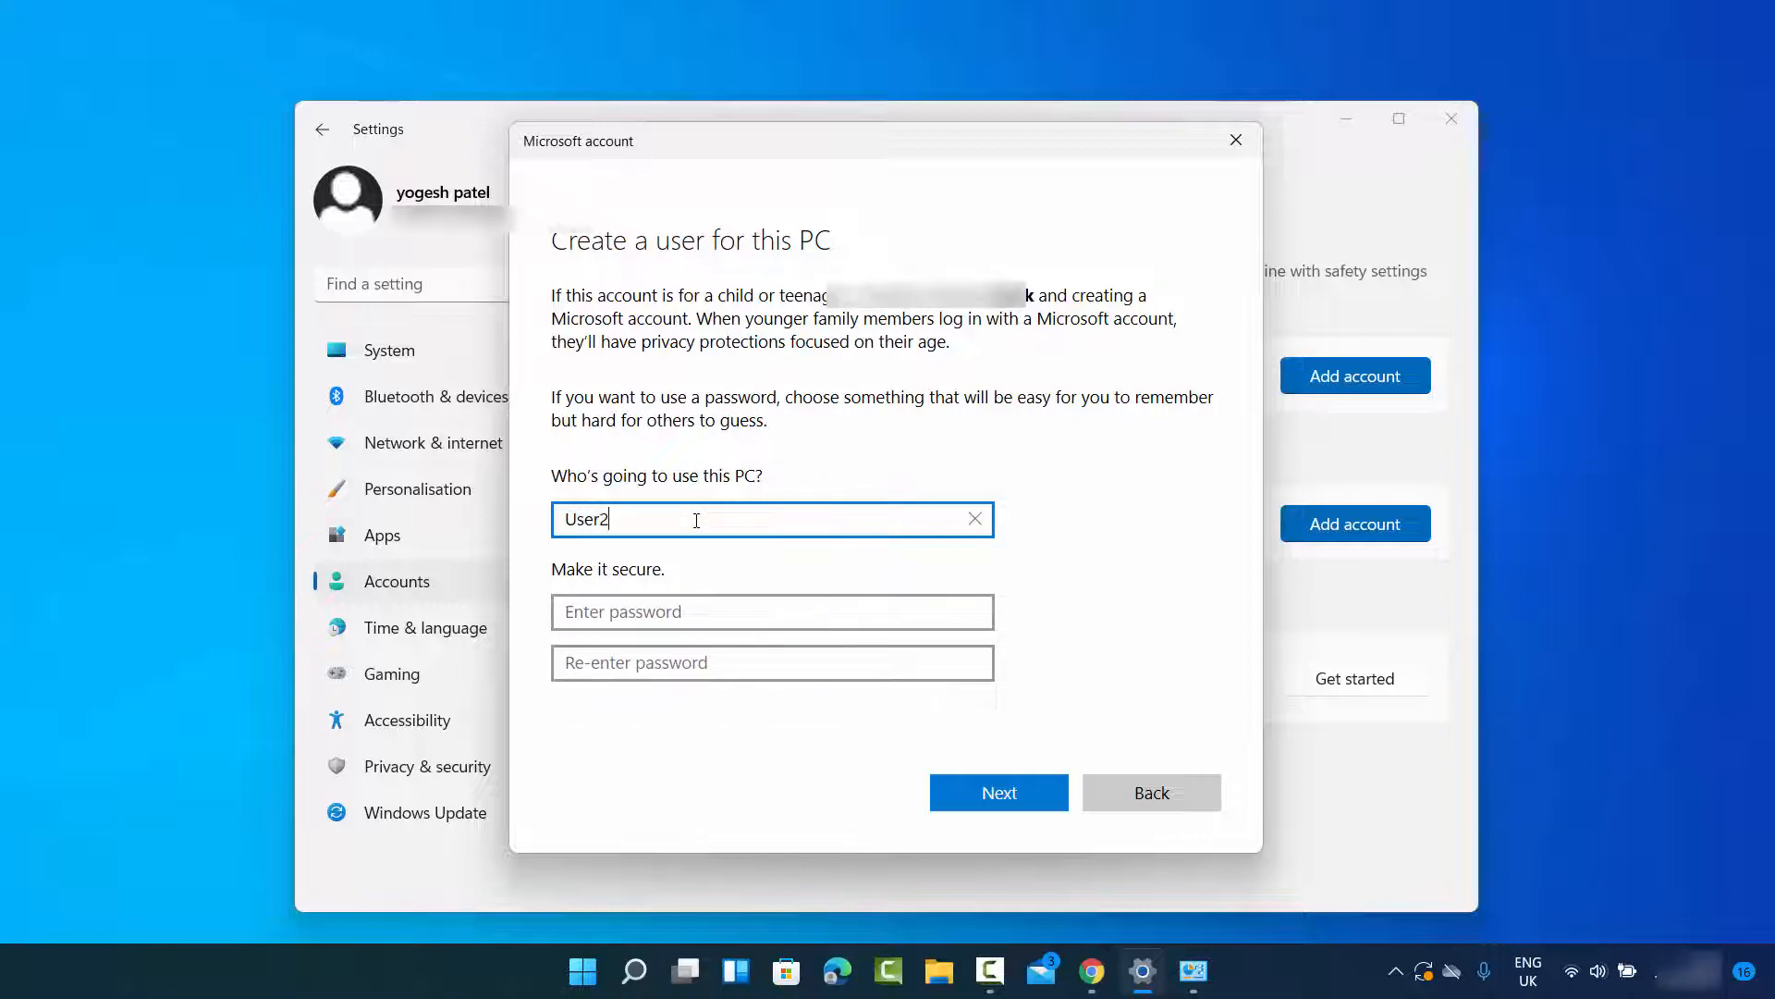
left_click(681, 615)
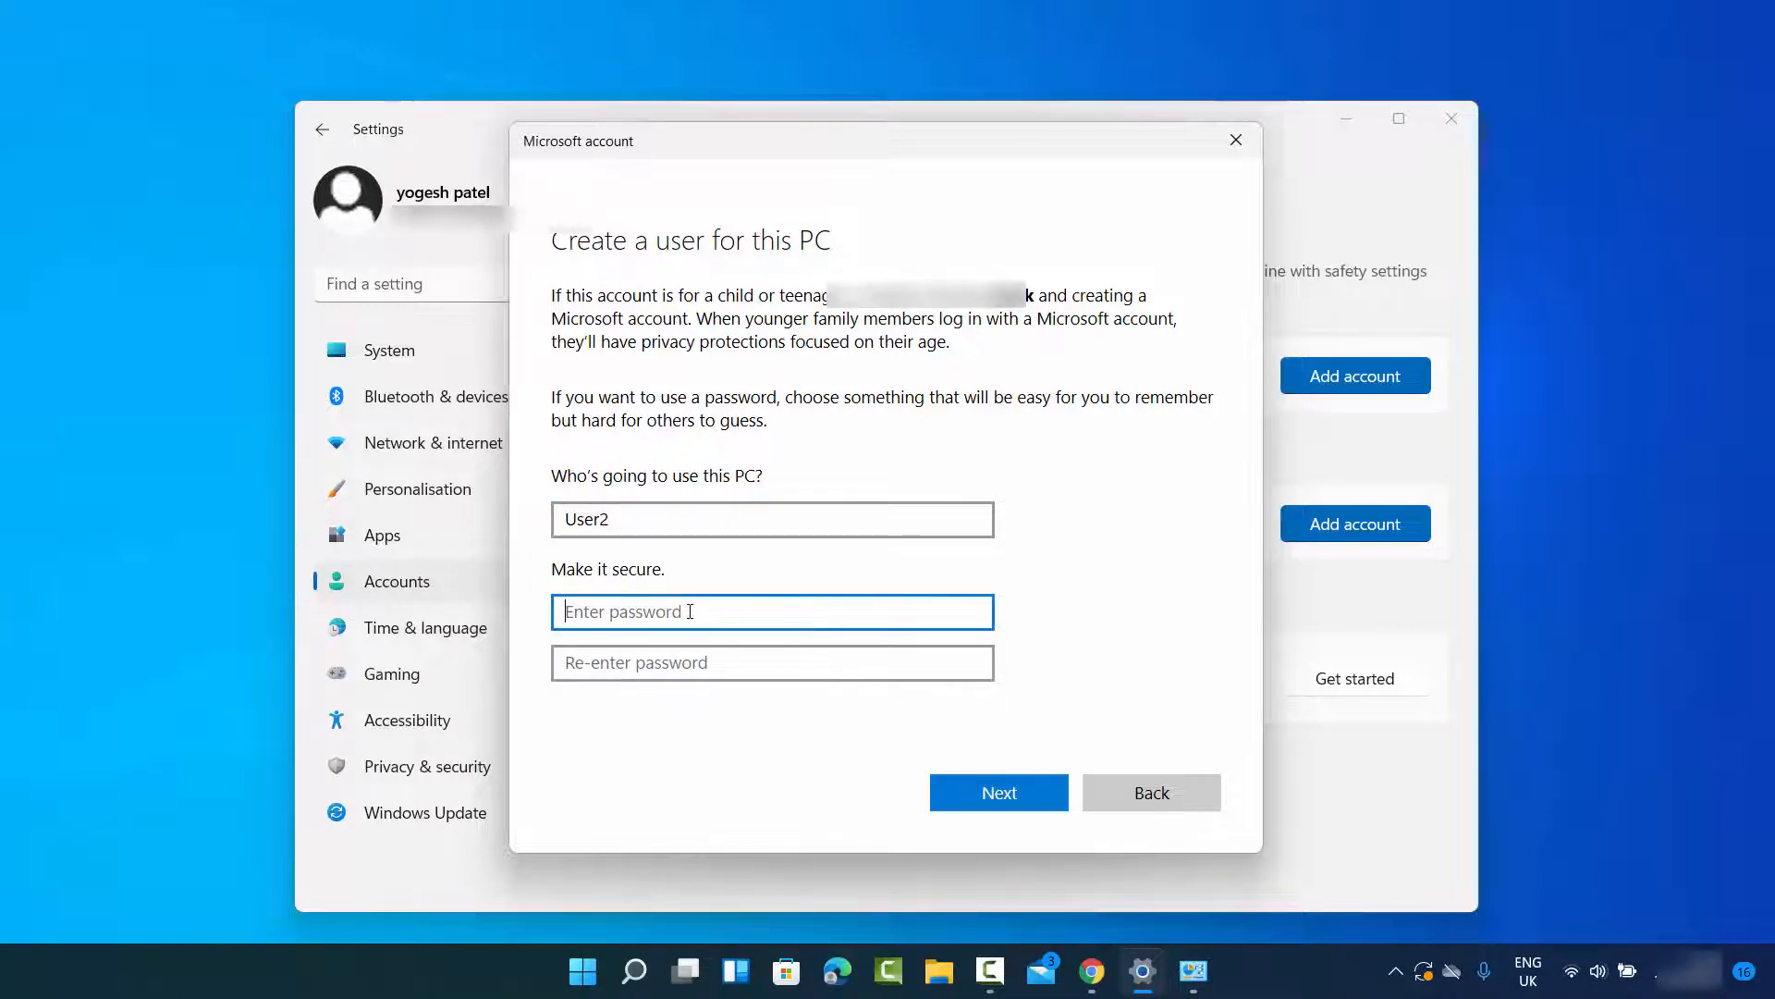
type("••")
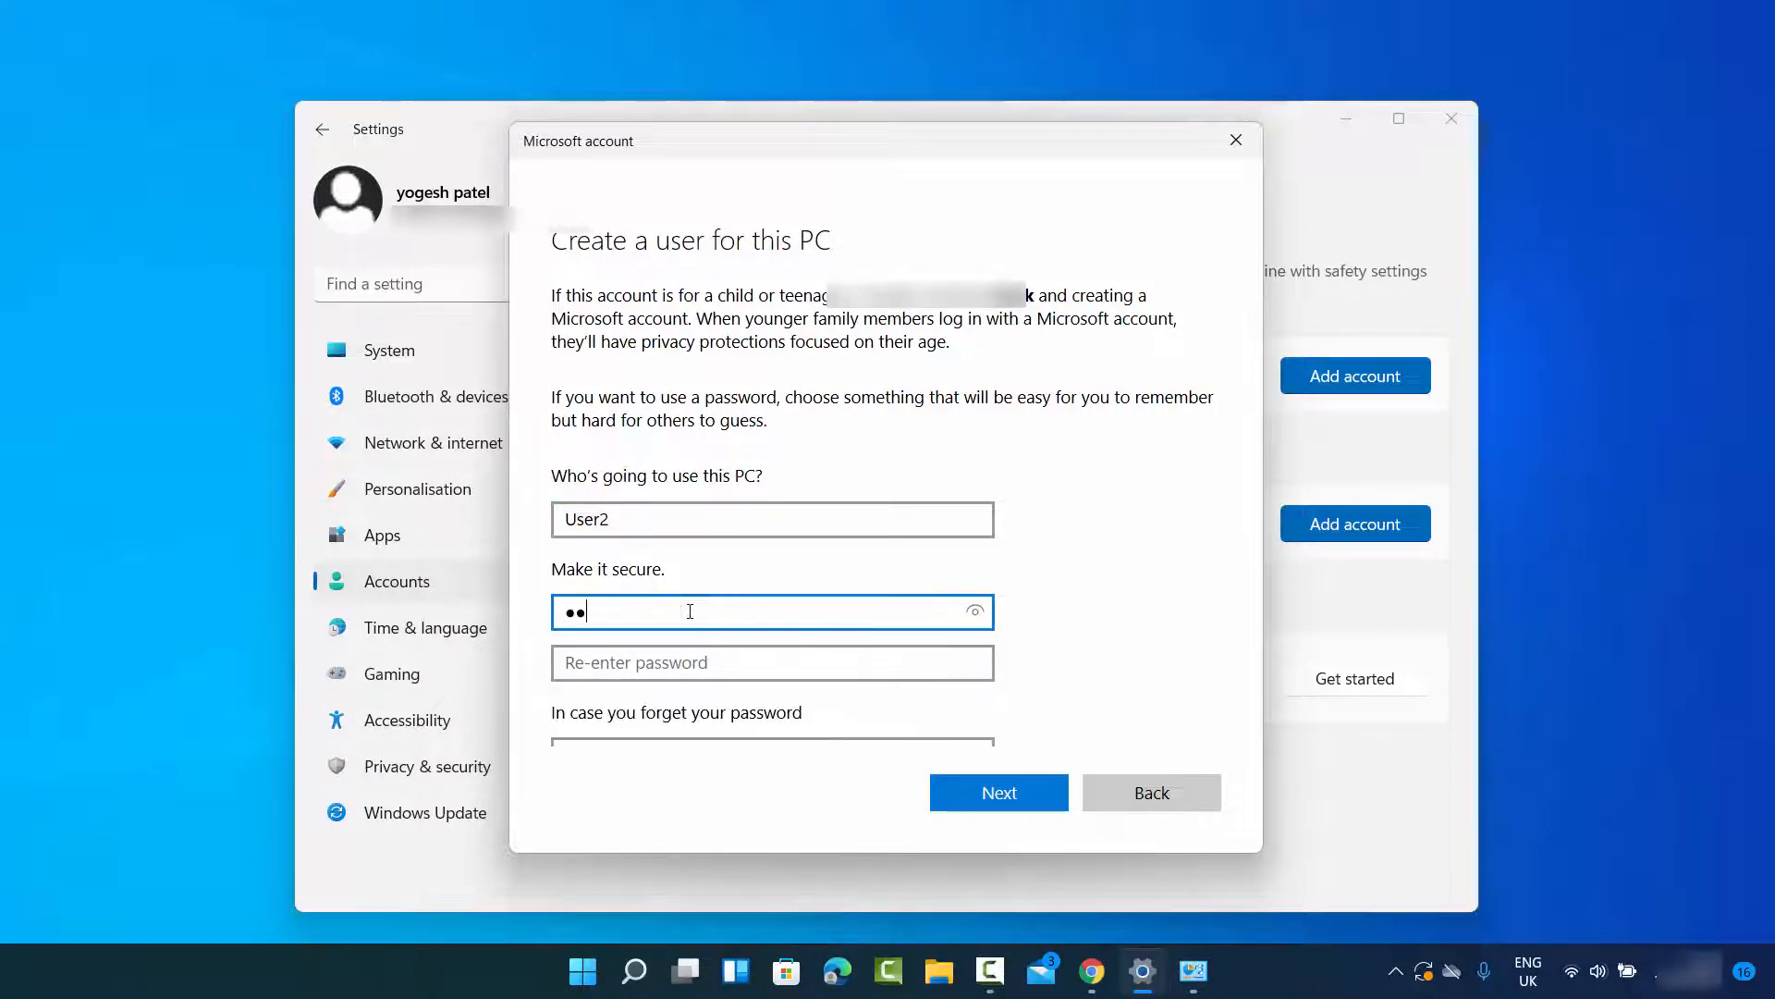
left_click(696, 671)
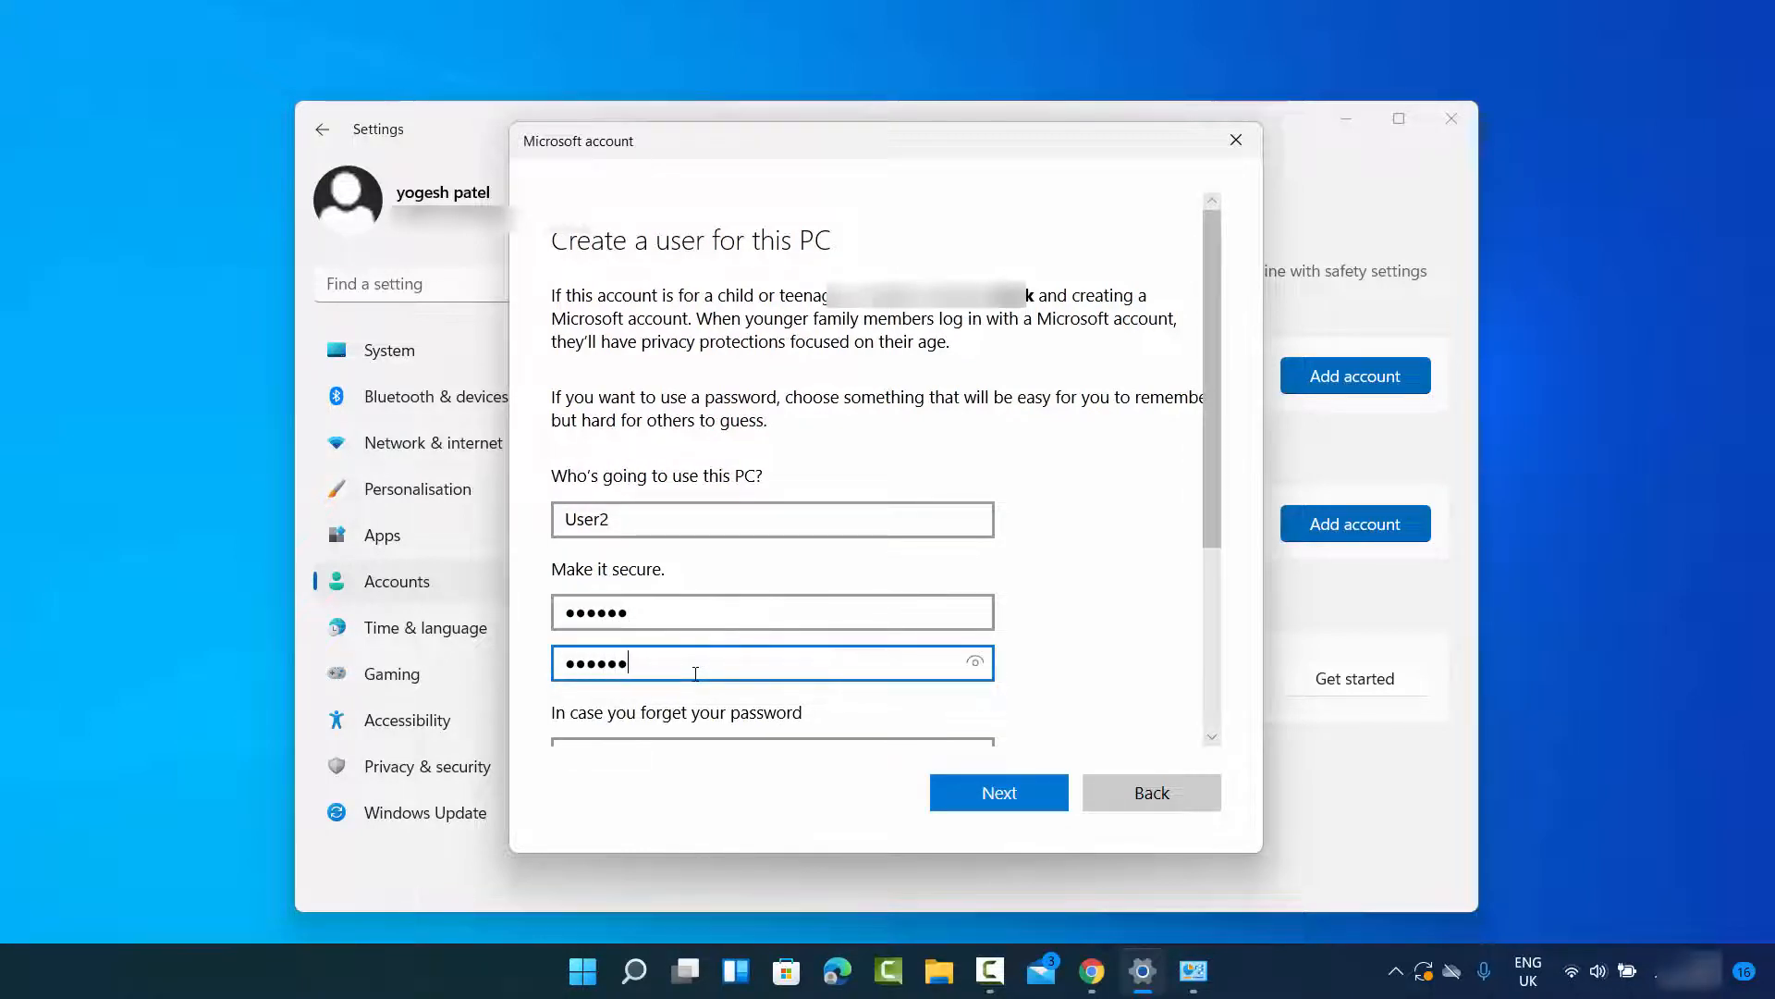
Step: Set security question 1 to "What was your first pet's name?" and enter its answer
scroll(735, 605, "down", 4)
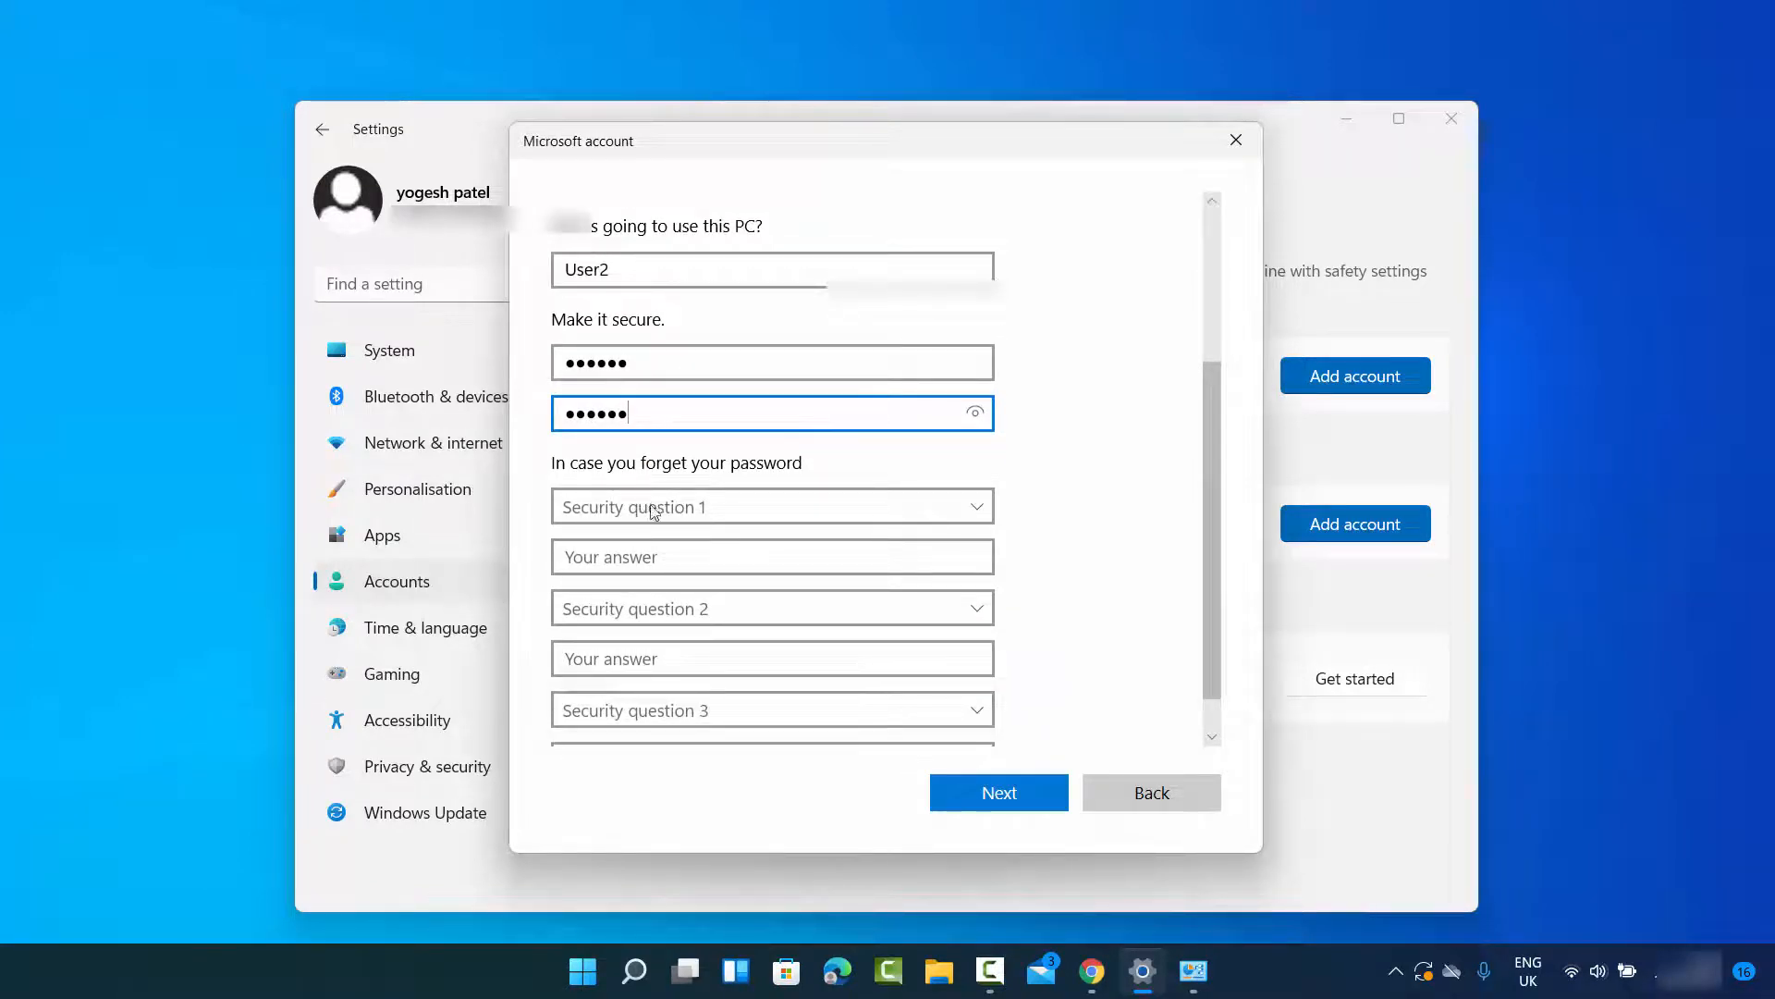
scroll(640, 496, "down", 1)
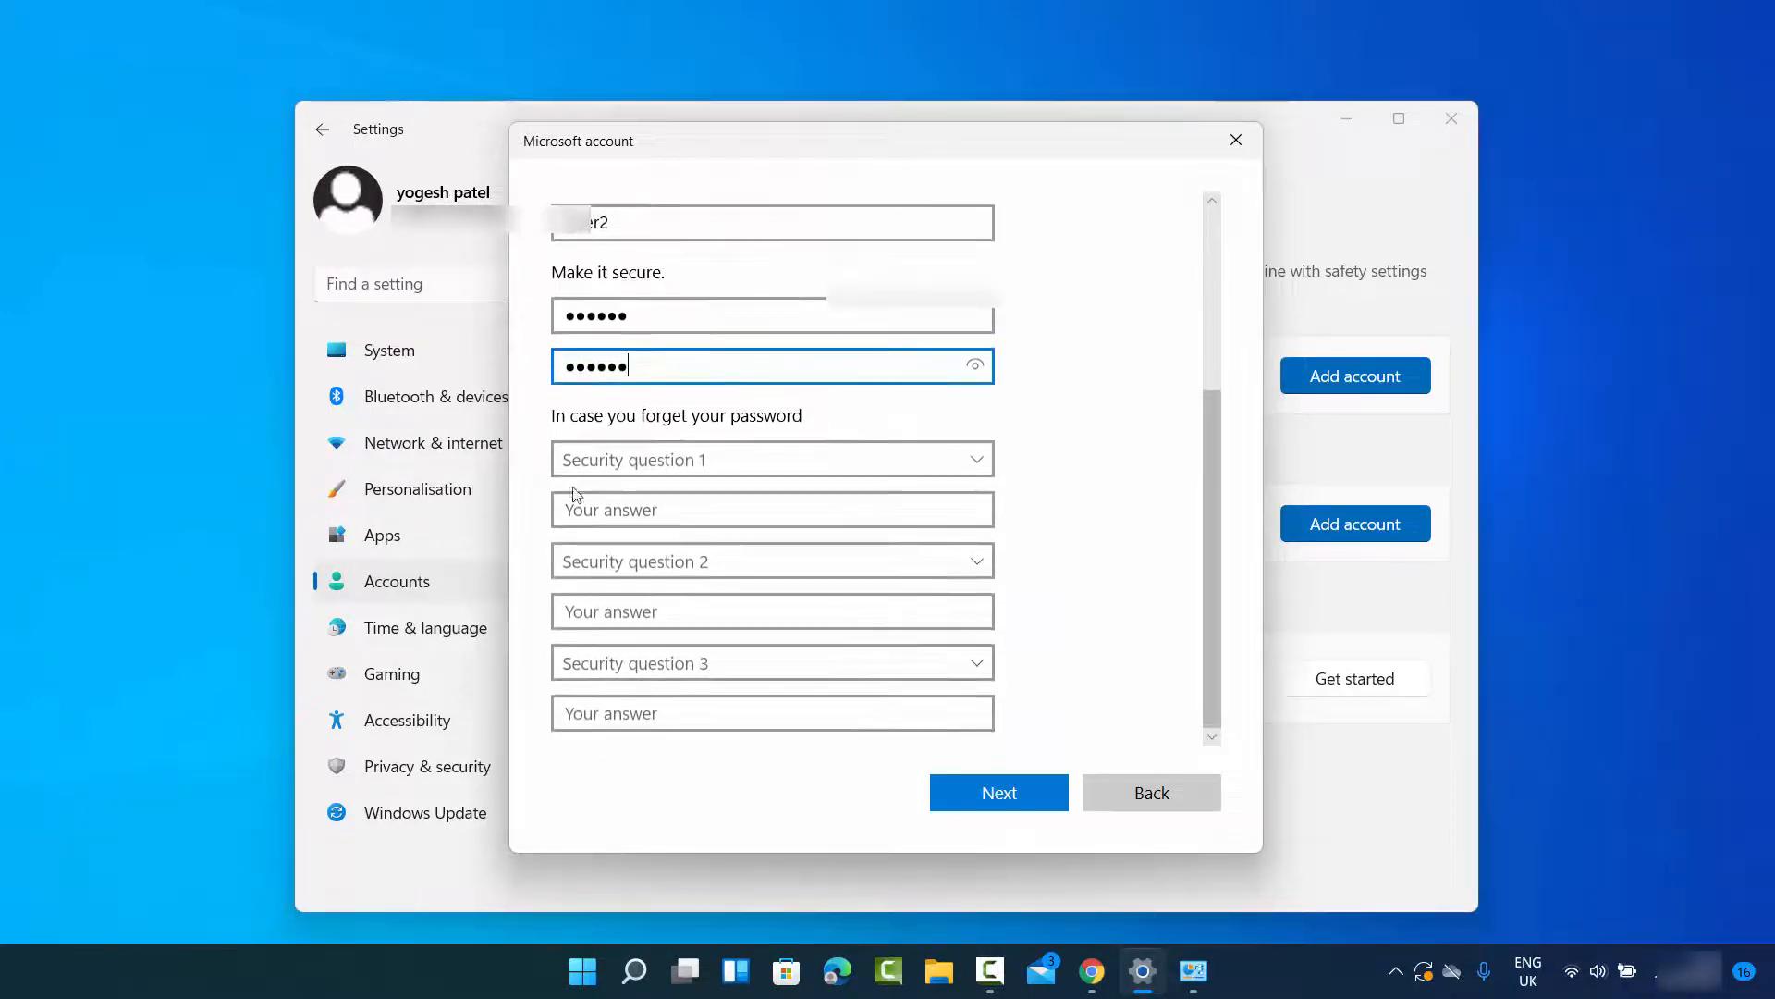
left_click(647, 470)
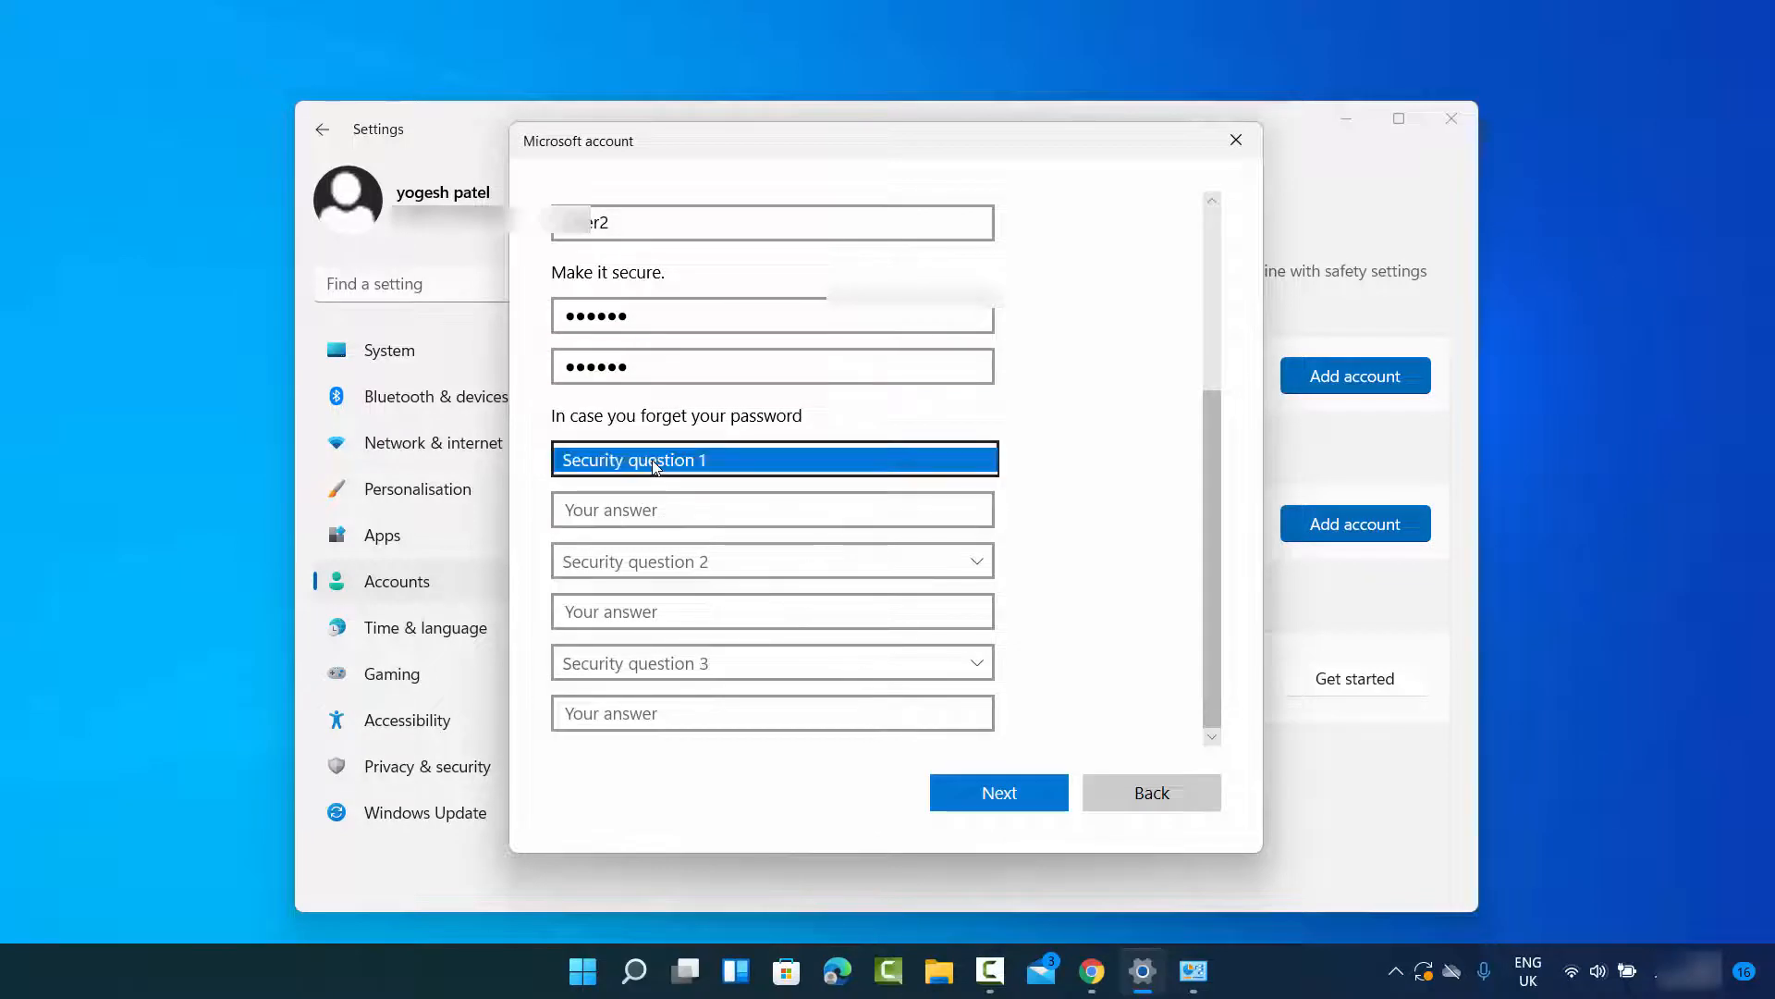
left_click(653, 482)
left_click(648, 510)
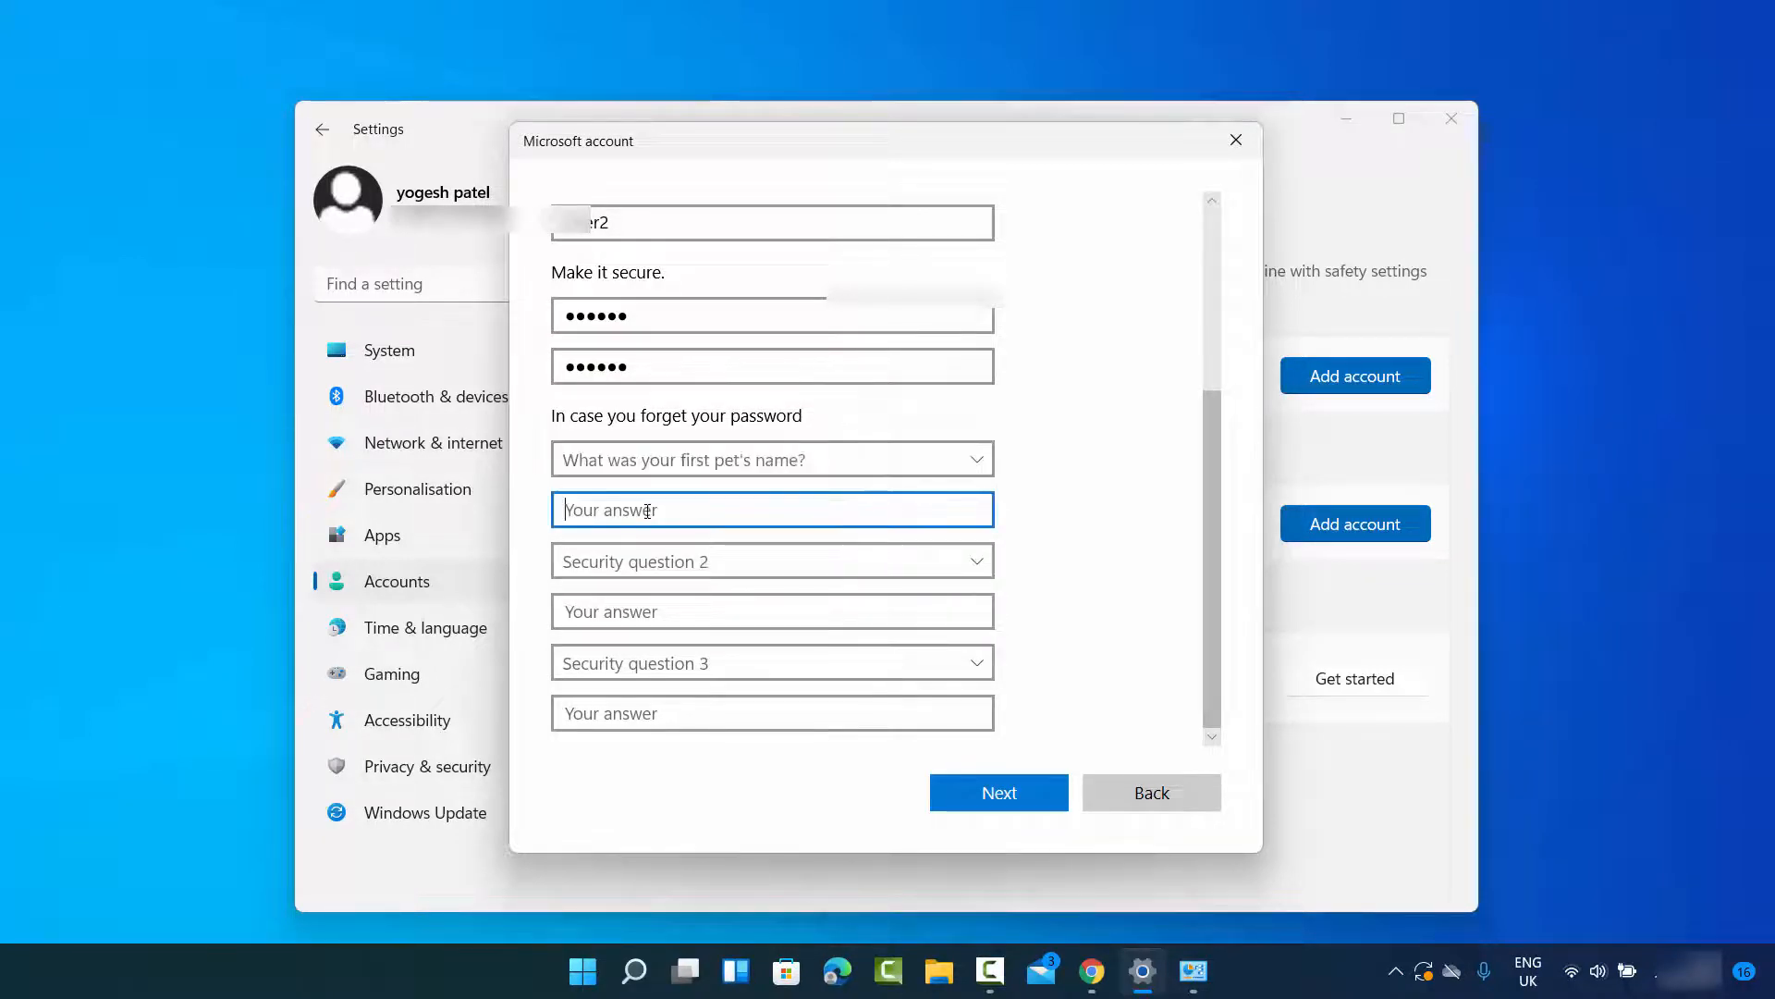
type("cb")
Step: Set security question 2 to the city of birth and question 3 to the childhood nickname, entering an answer for each
left_click(650, 561)
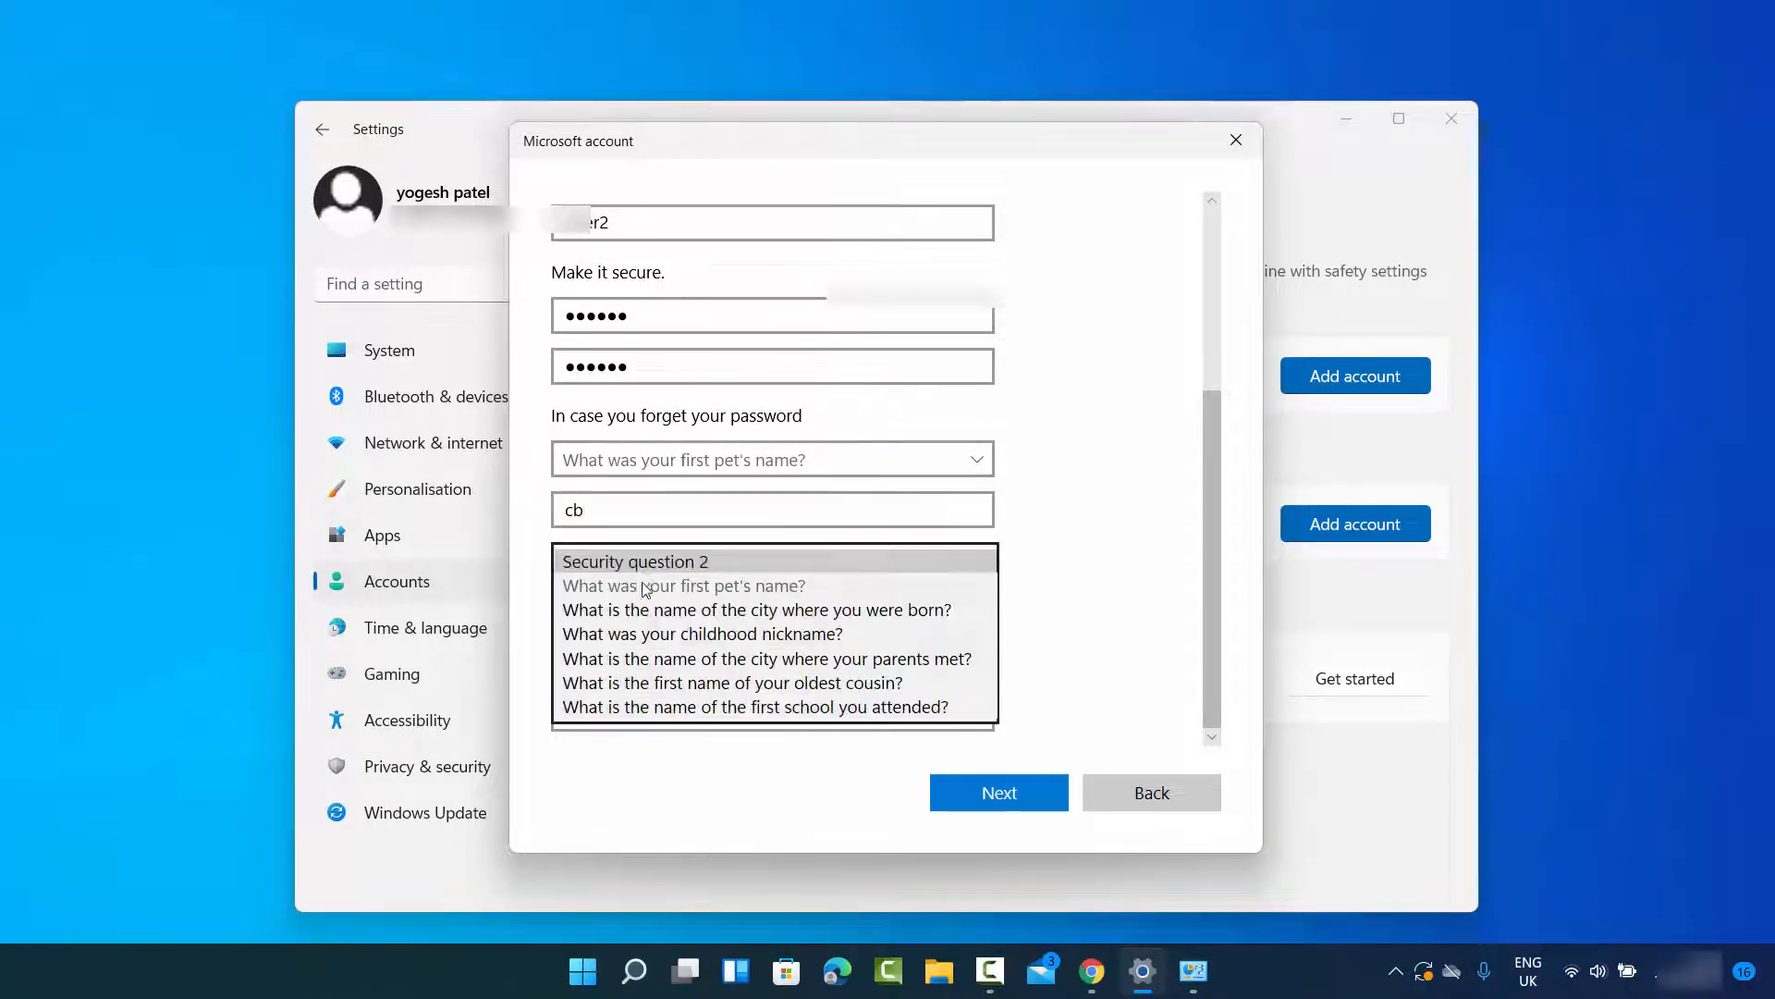
left_click(637, 608)
left_click(637, 614)
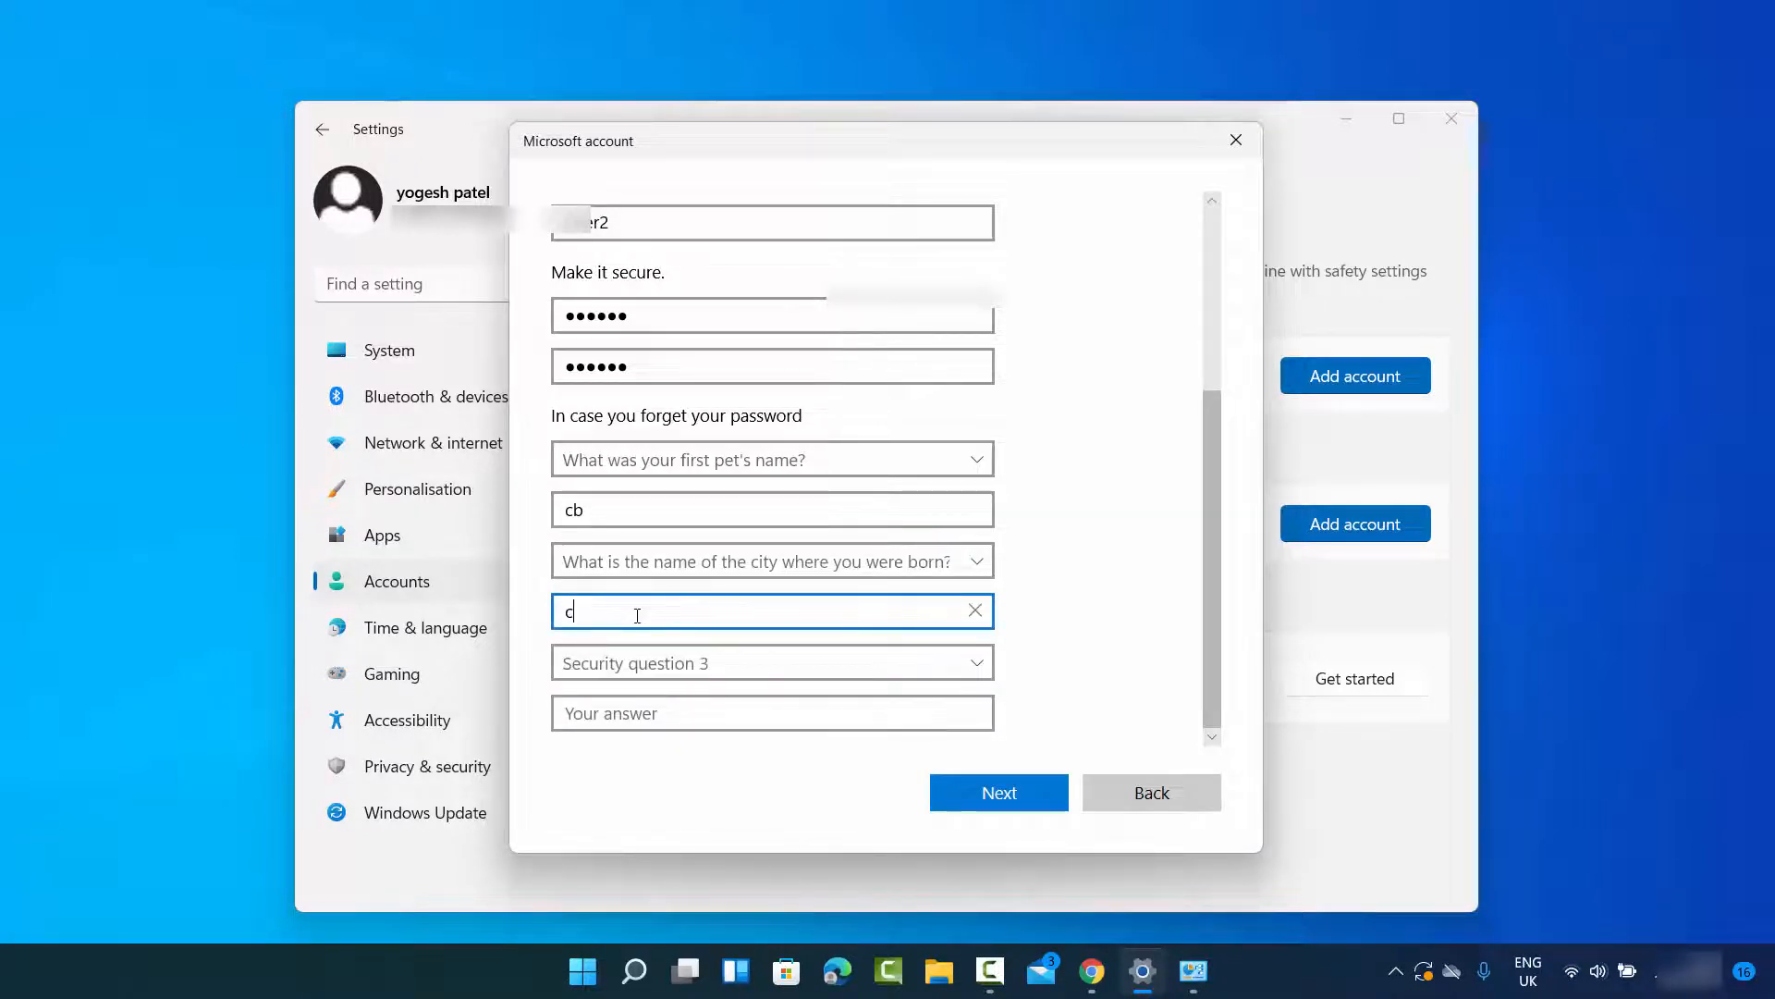
left_click(637, 662)
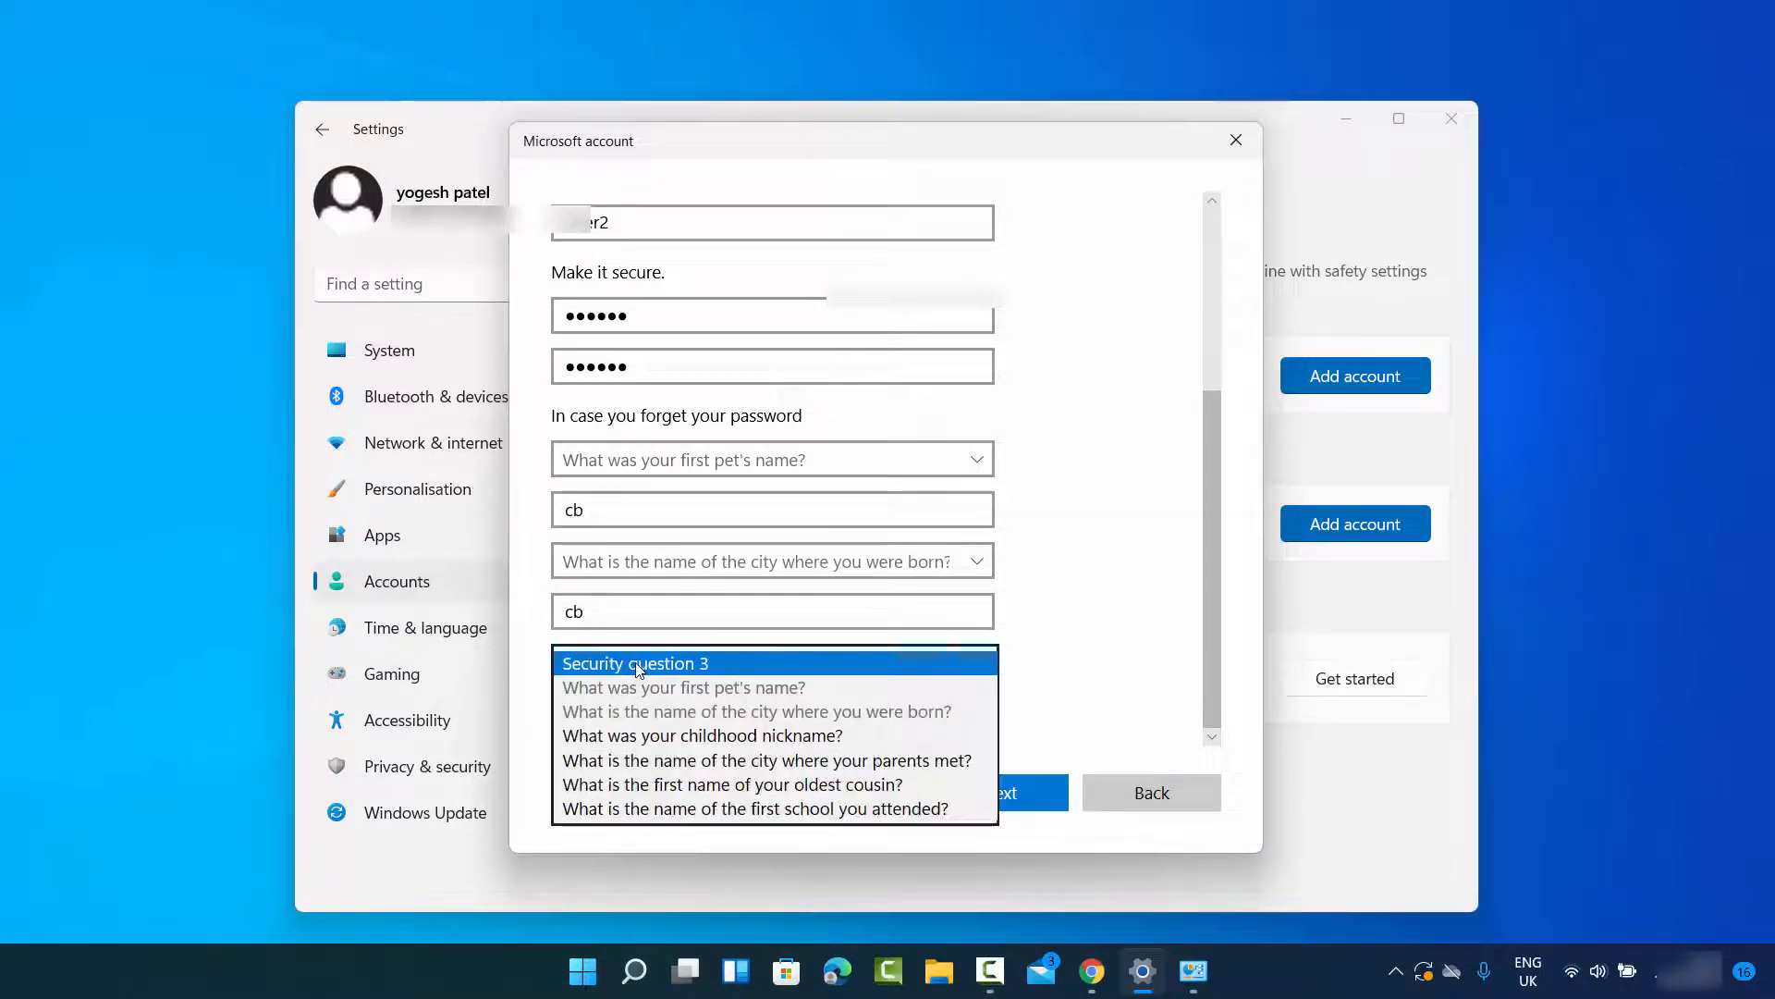
left_click(647, 735)
left_click(650, 712)
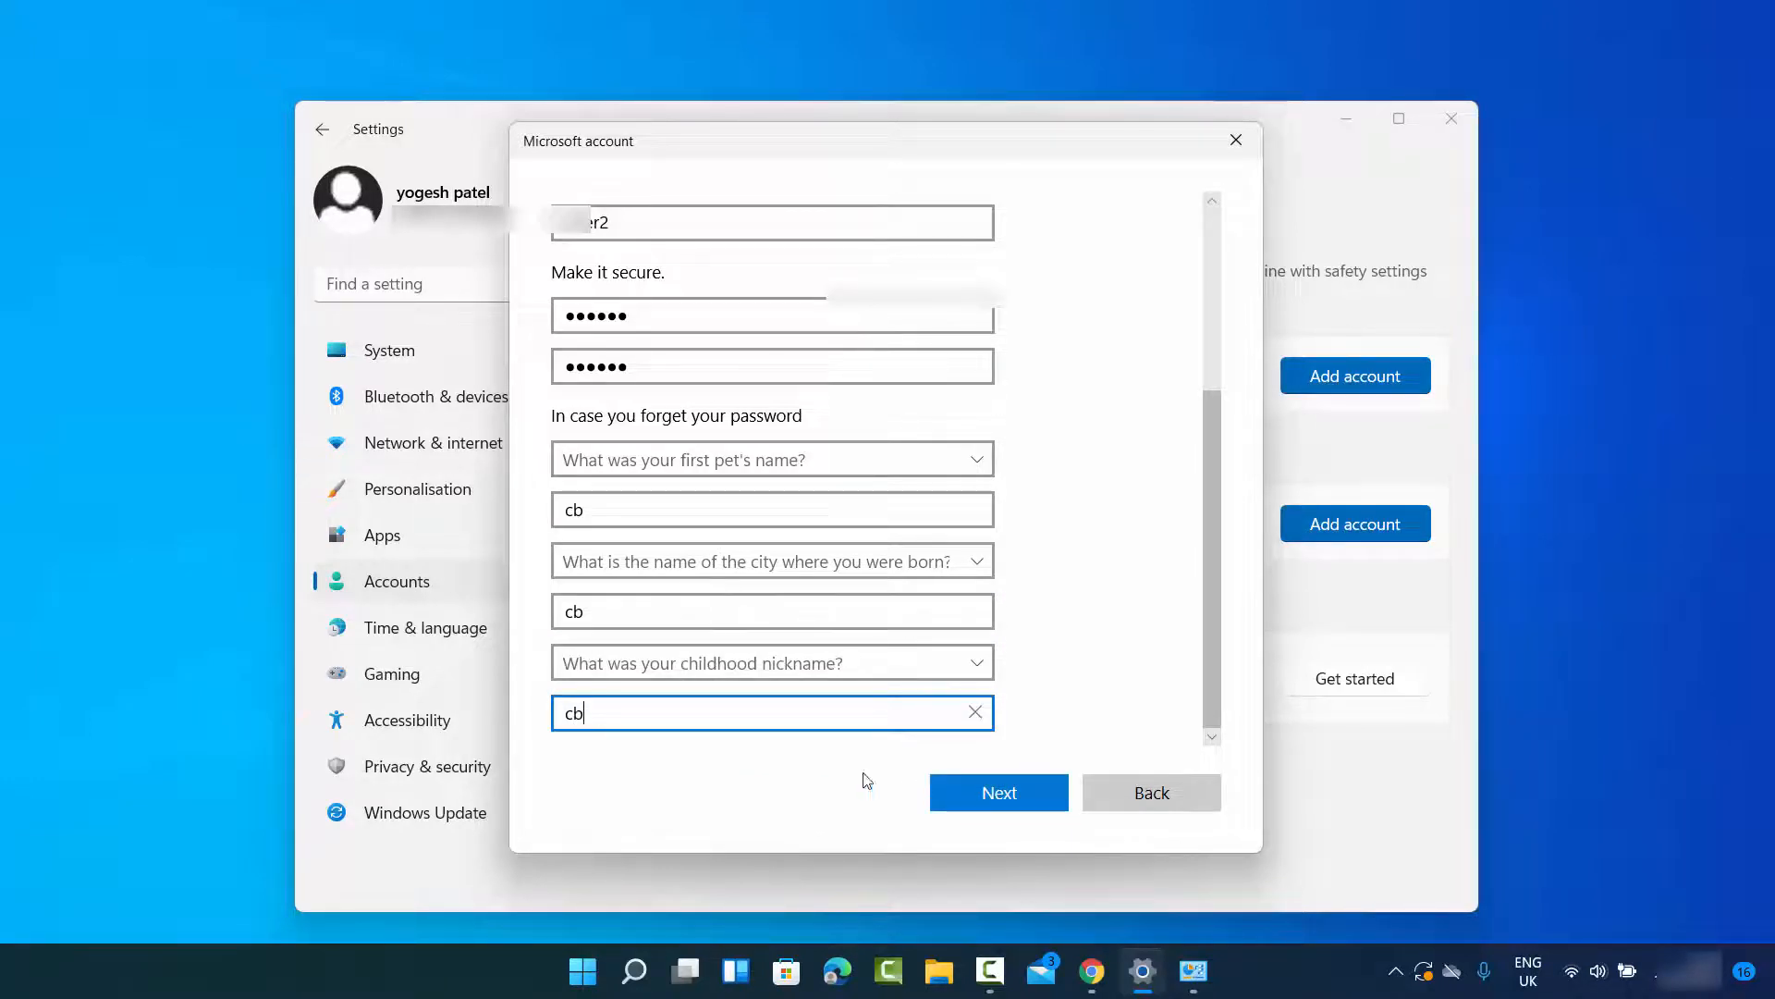
Step: Finish creating the User2 local account and sign out of the current Windows account
left_click(969, 796)
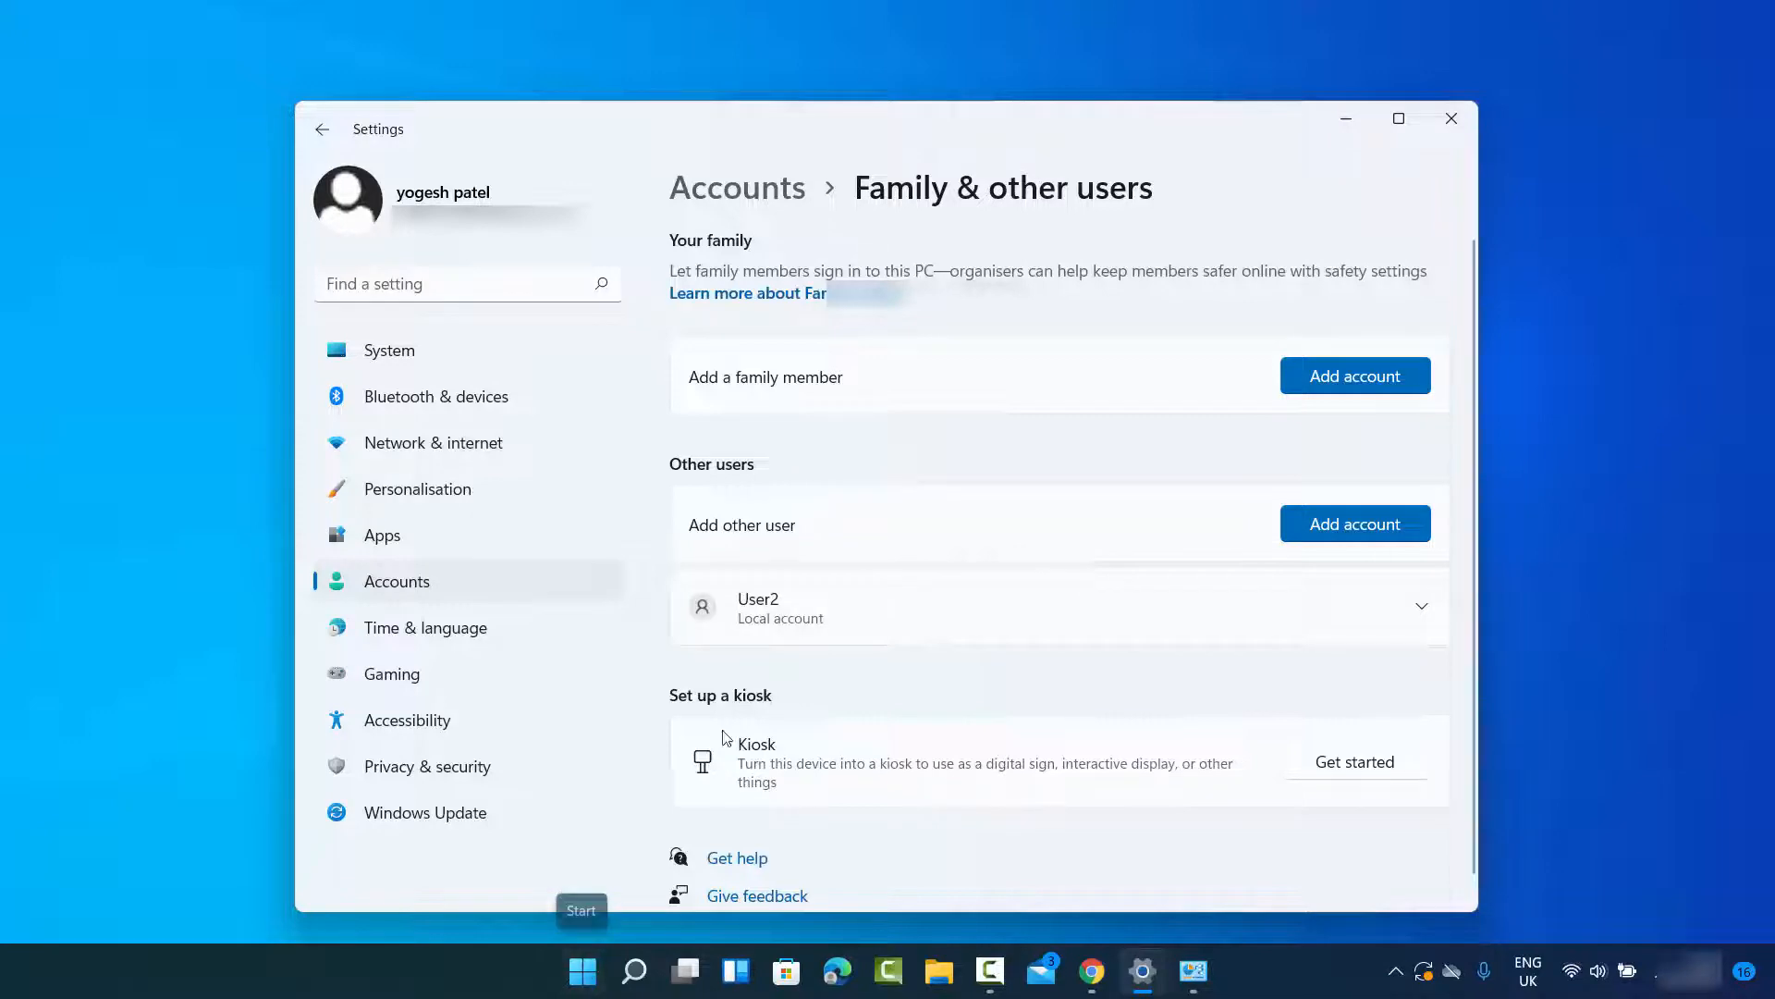
left_click(579, 979)
left_click(642, 888)
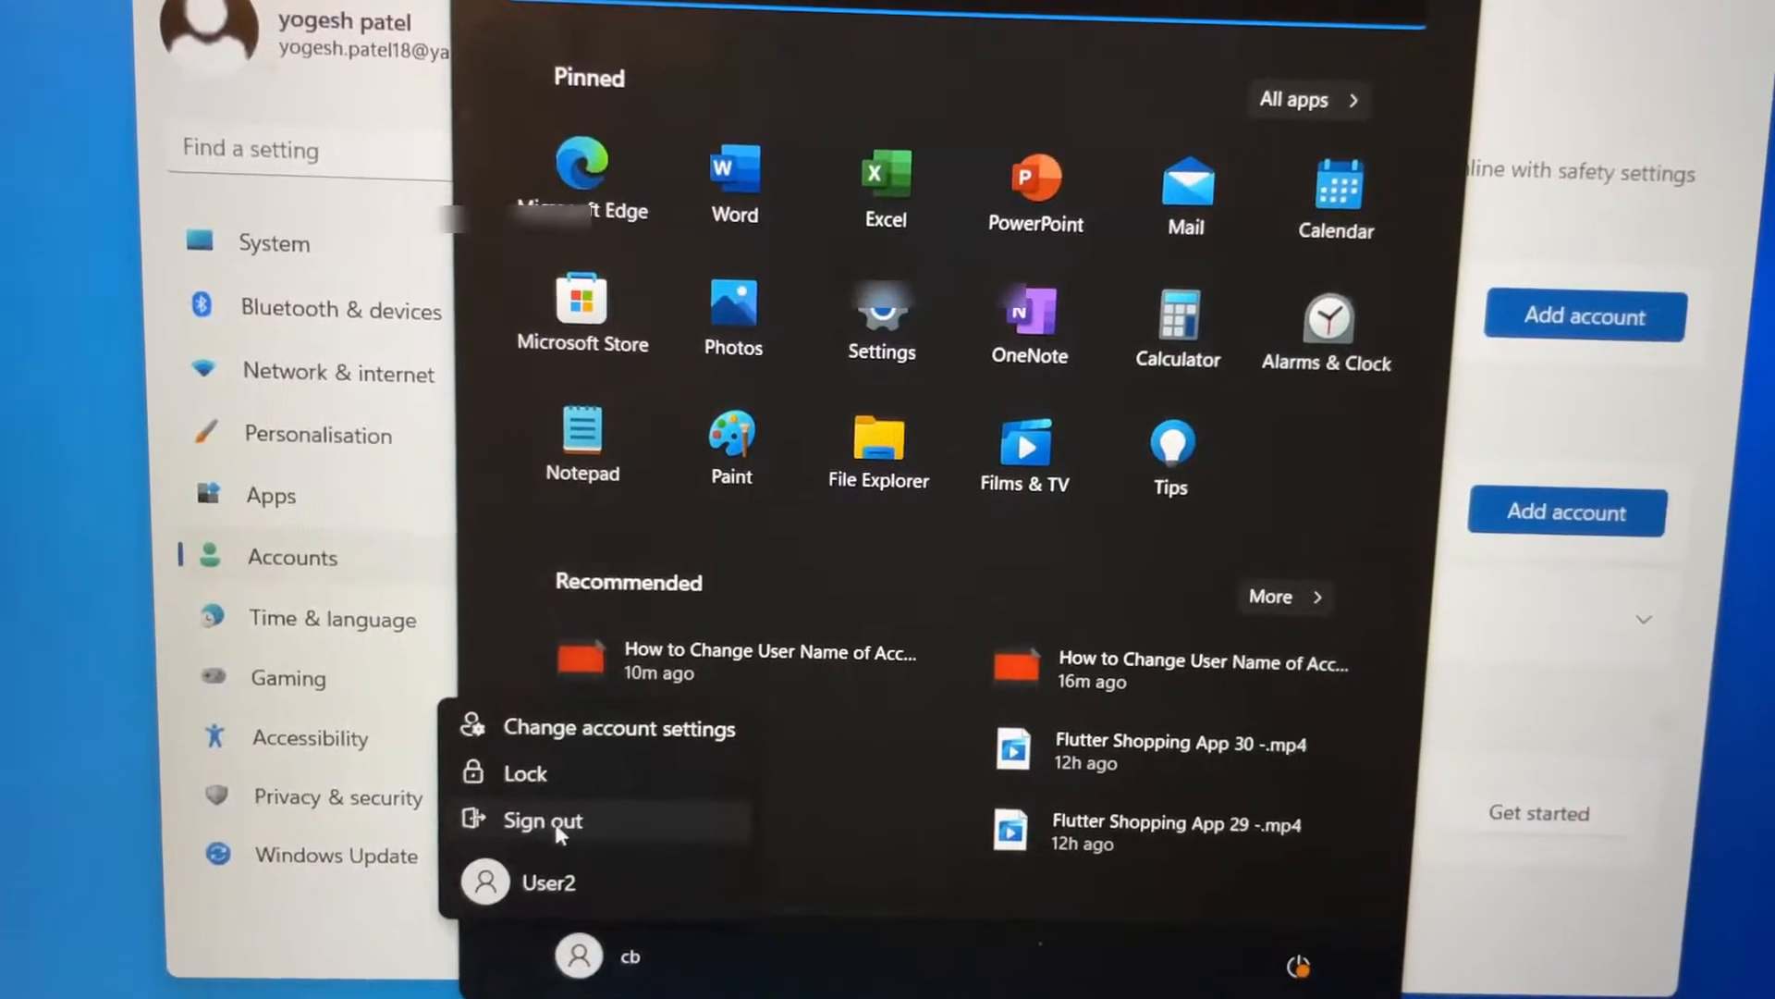
left_click(582, 783)
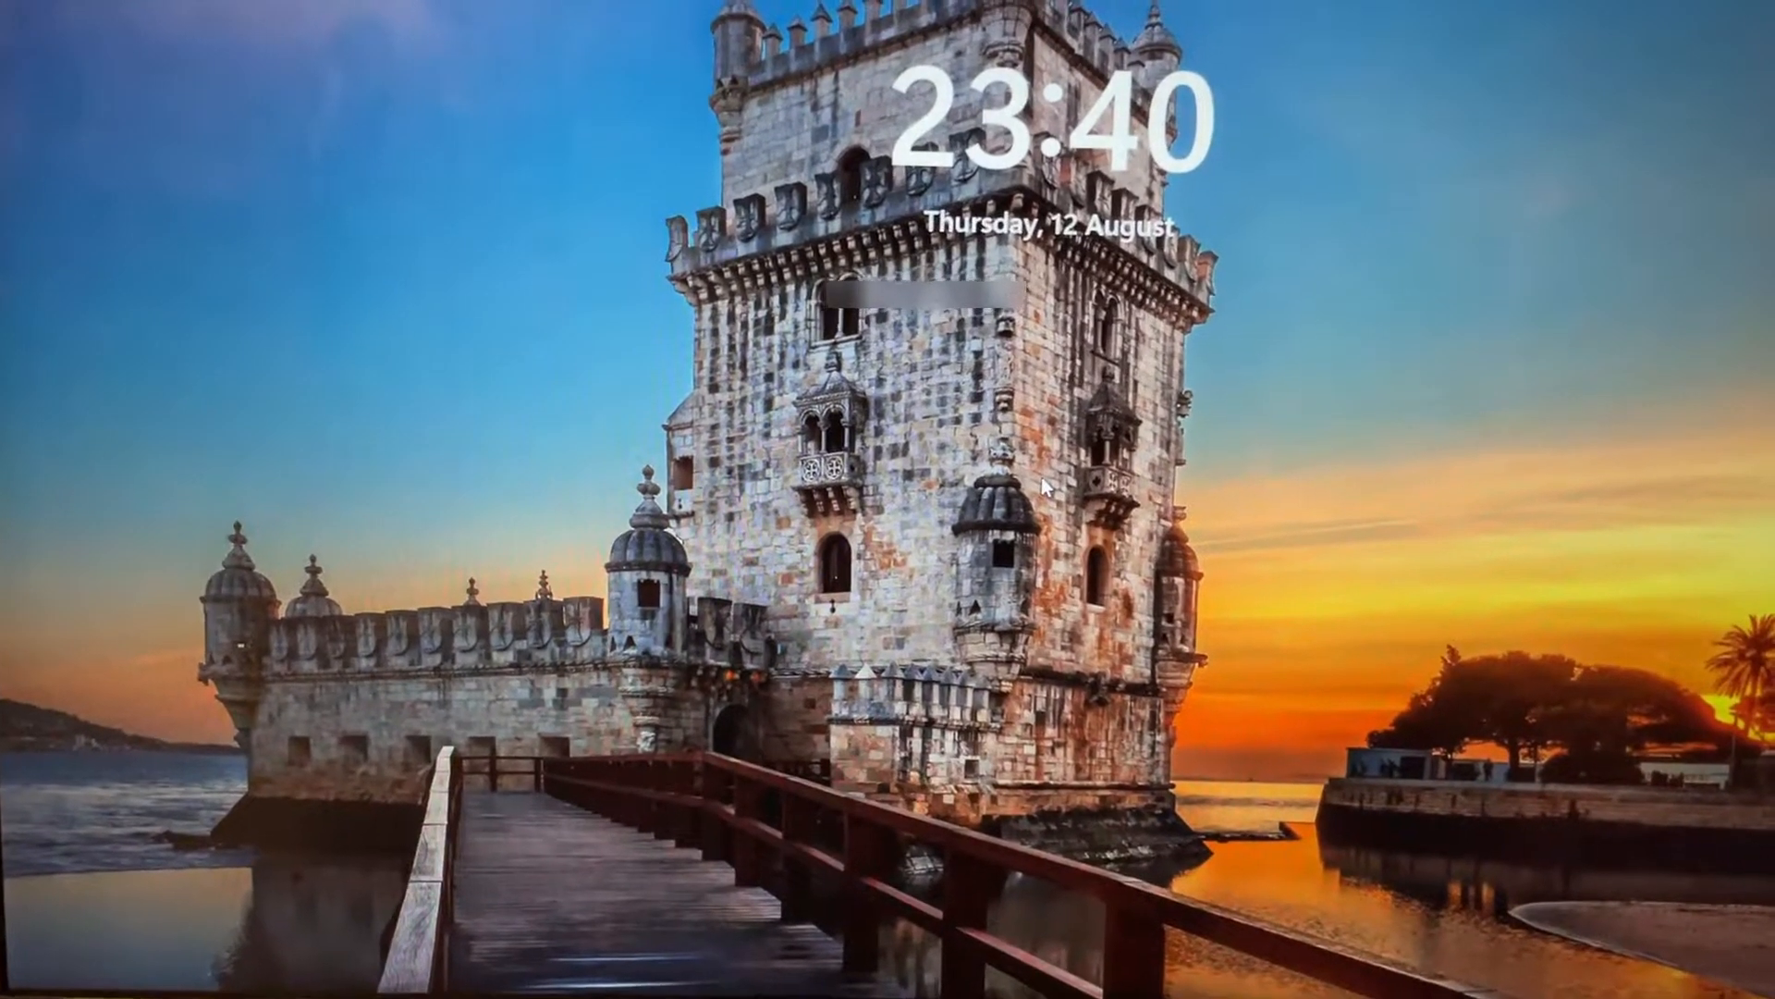
Step: Select User2 on the sign-in screen and sign in with the account password
left_click(1042, 477)
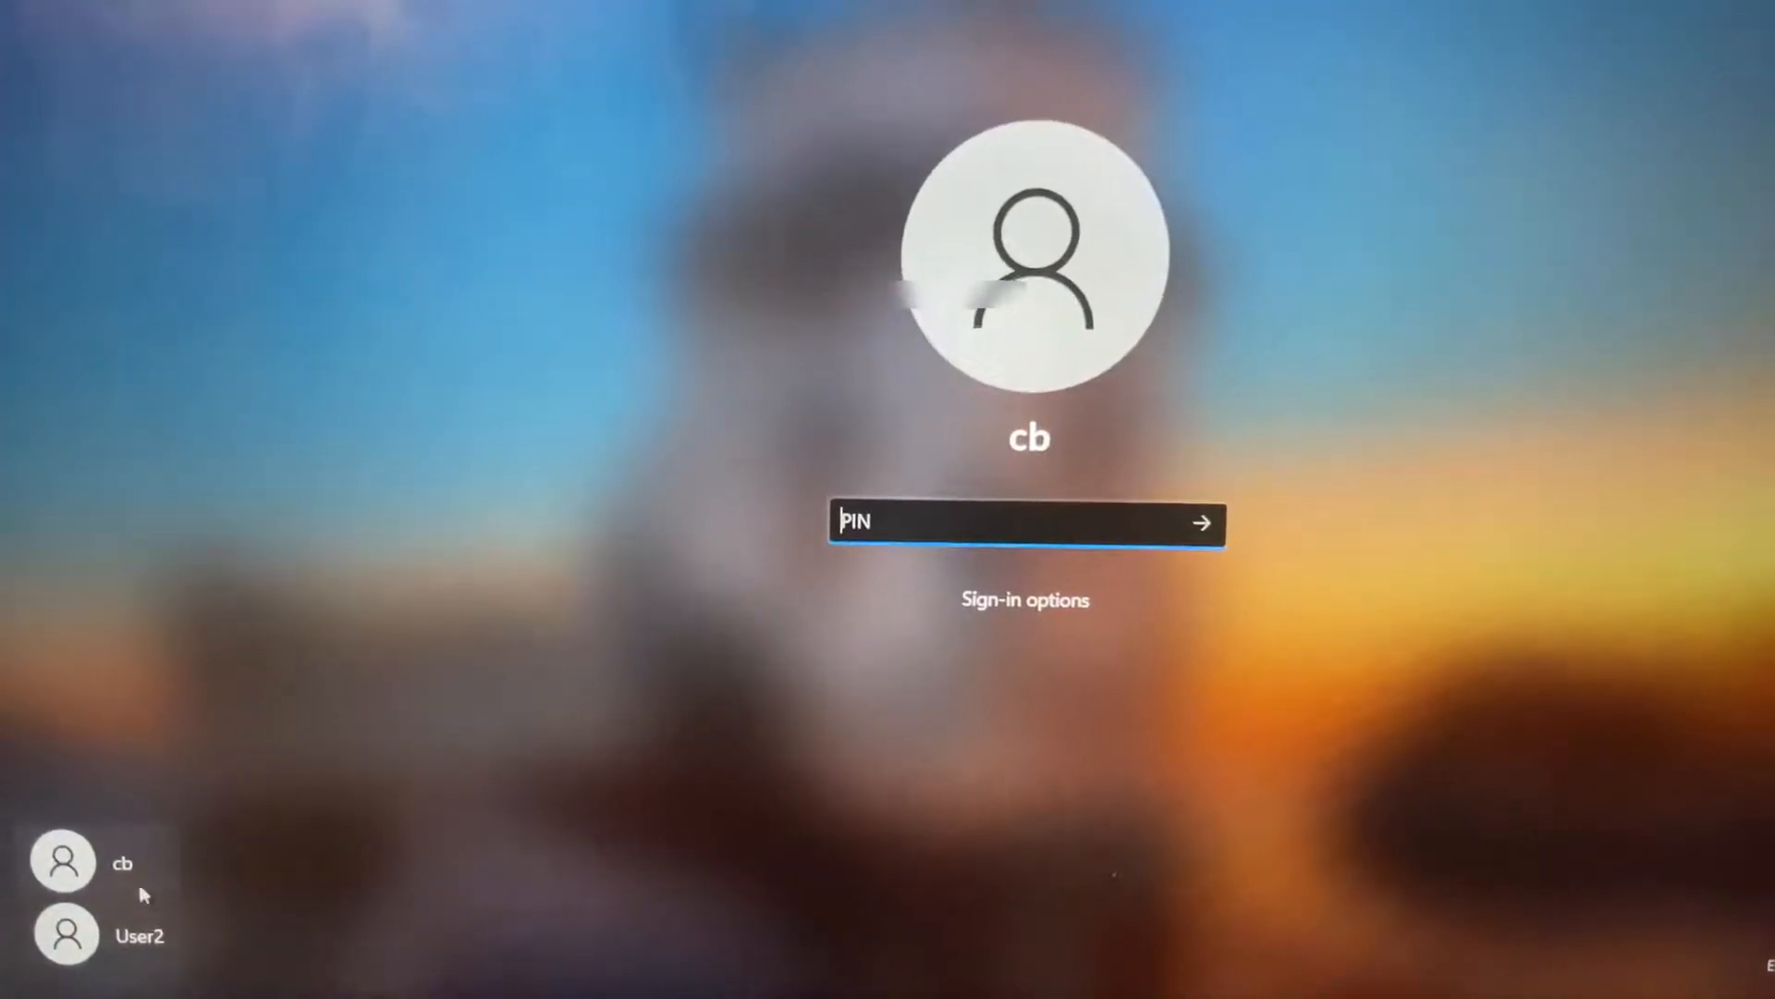
left_click(138, 945)
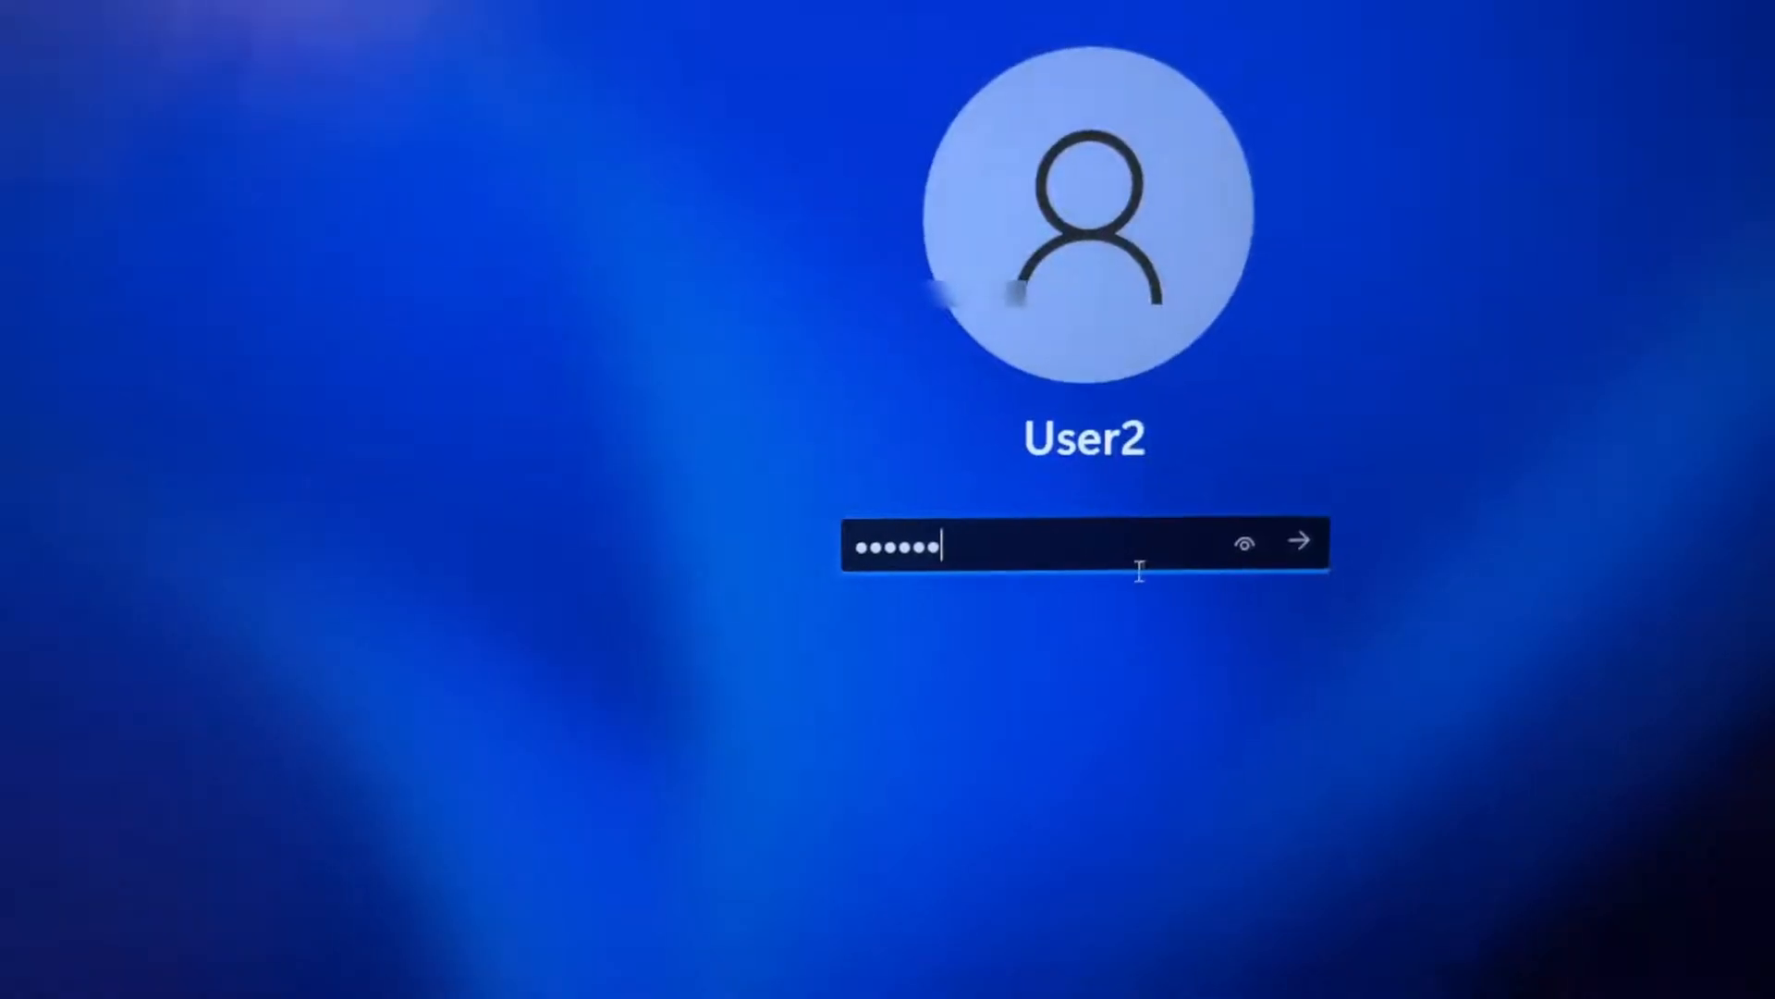
left_click(1293, 531)
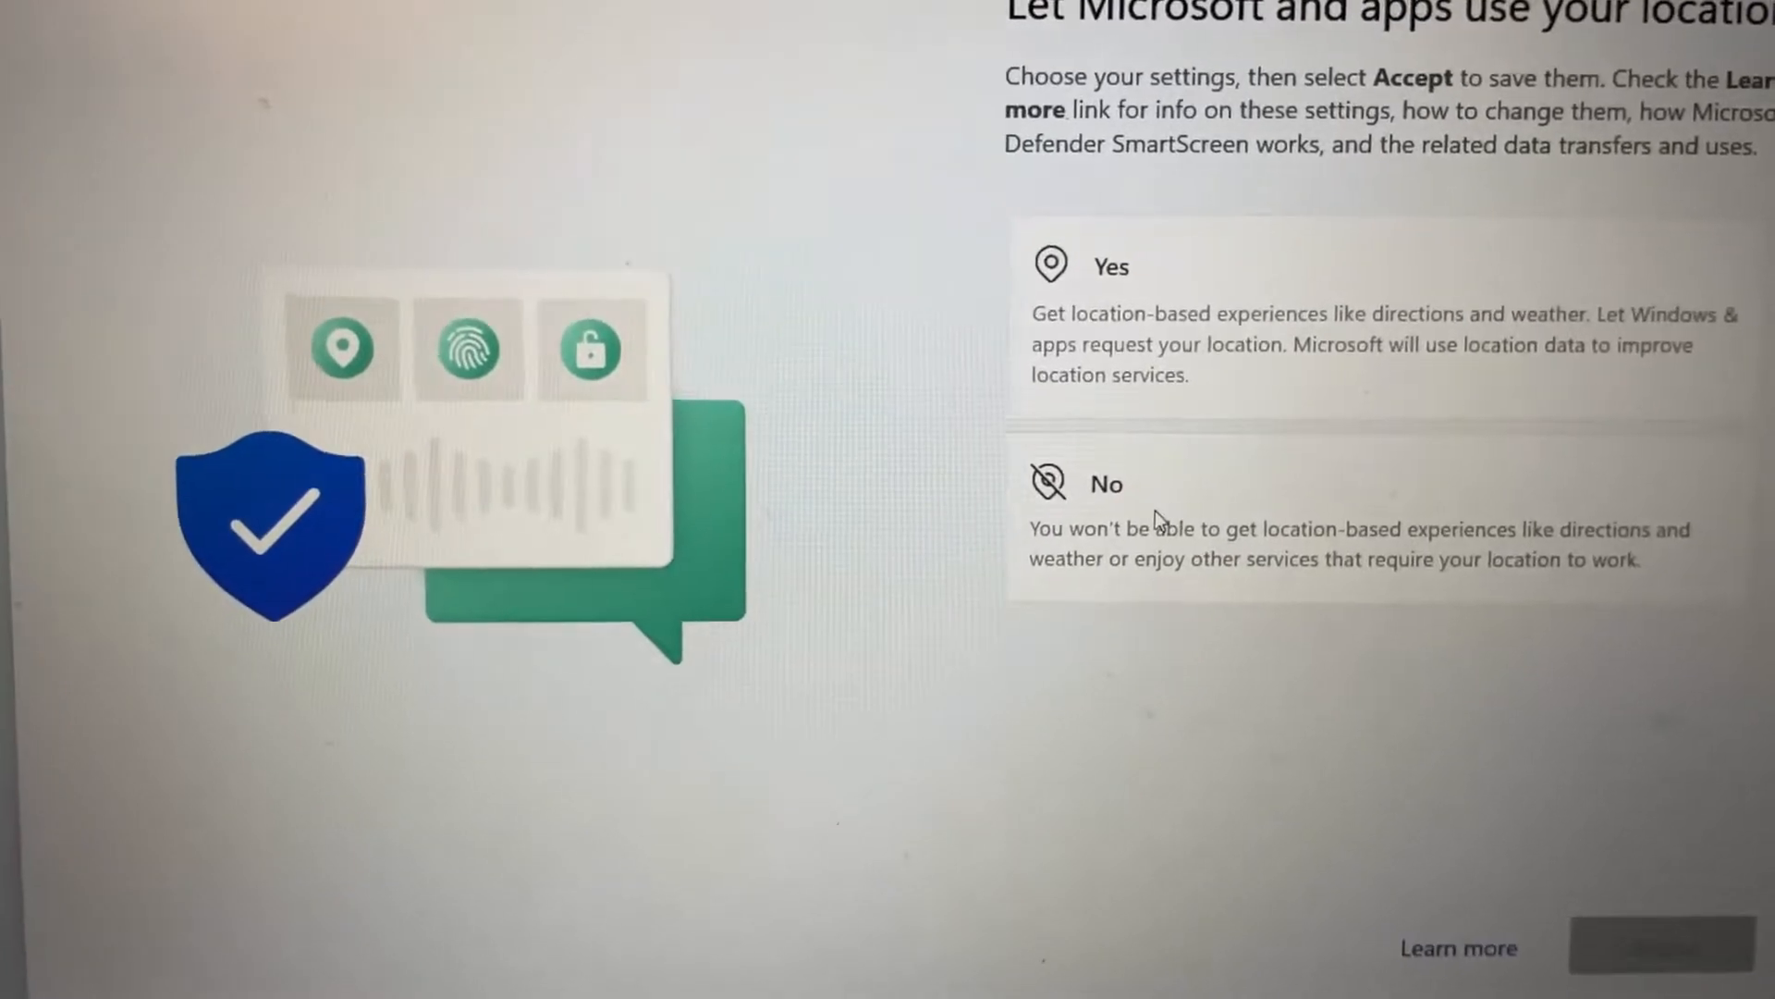
Step: Decline location access for Microsoft and apps, and limit diagnostic data to Required only, accepting both privacy choices
left_click(1150, 514)
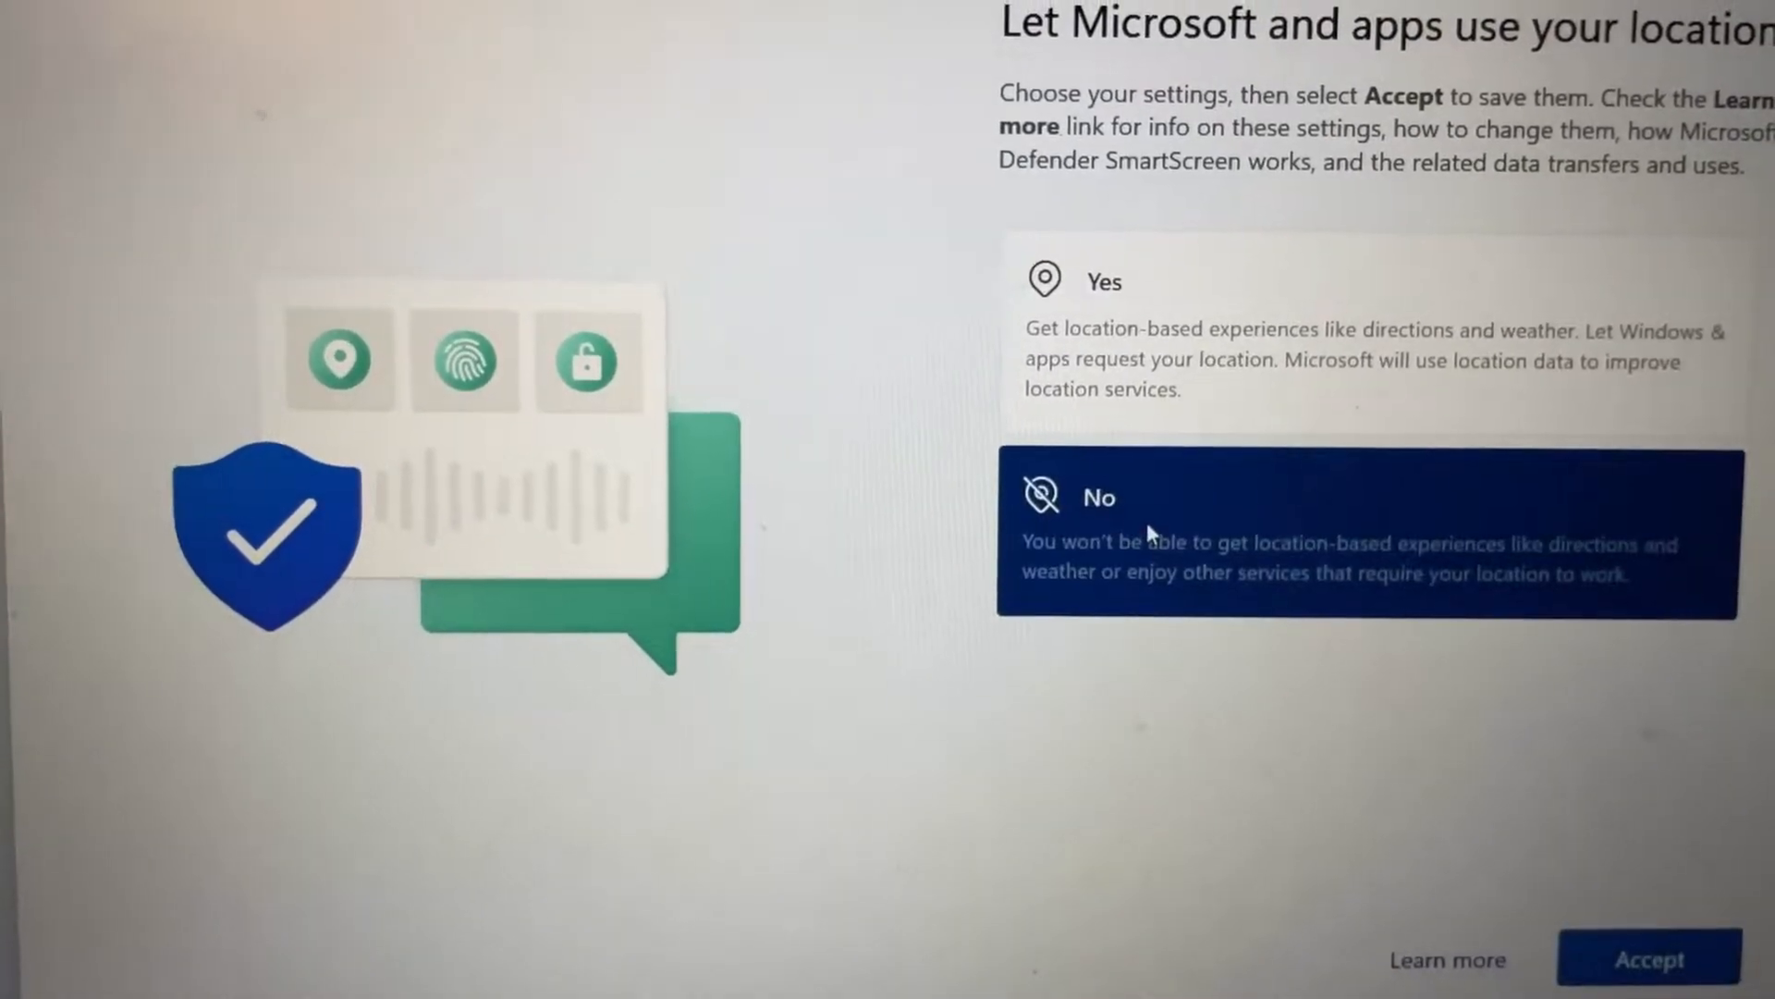
left_click(1636, 962)
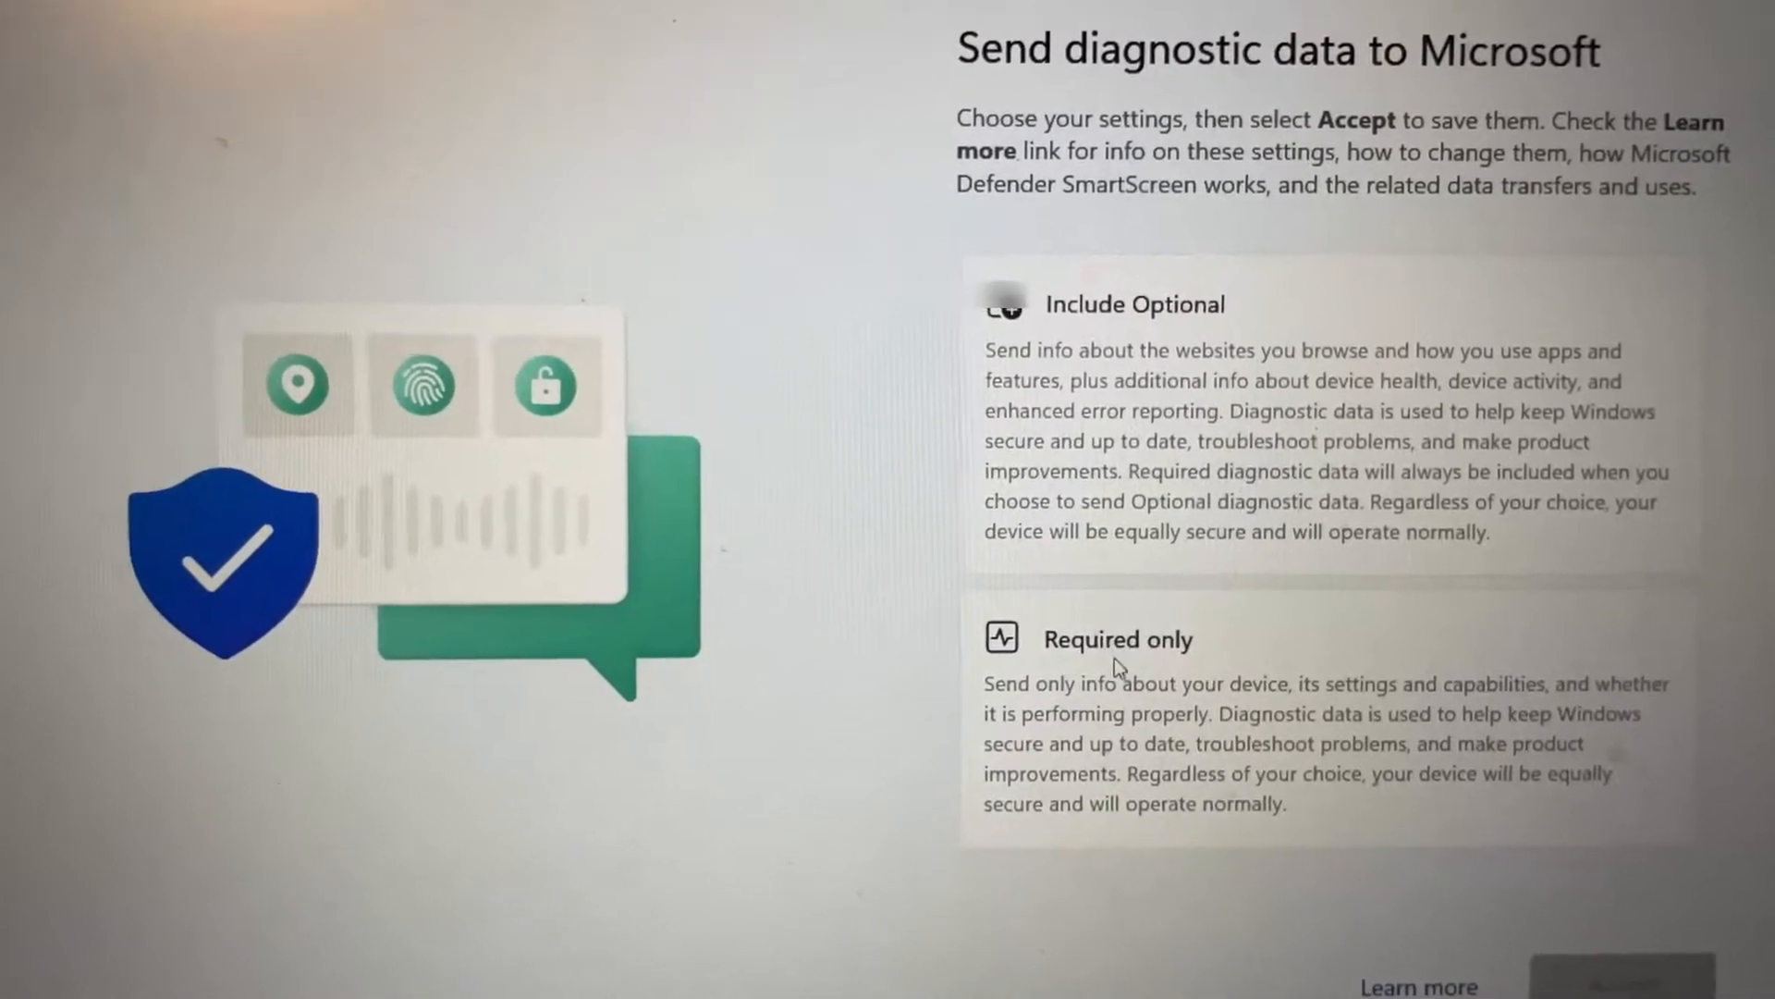
left_click(1111, 650)
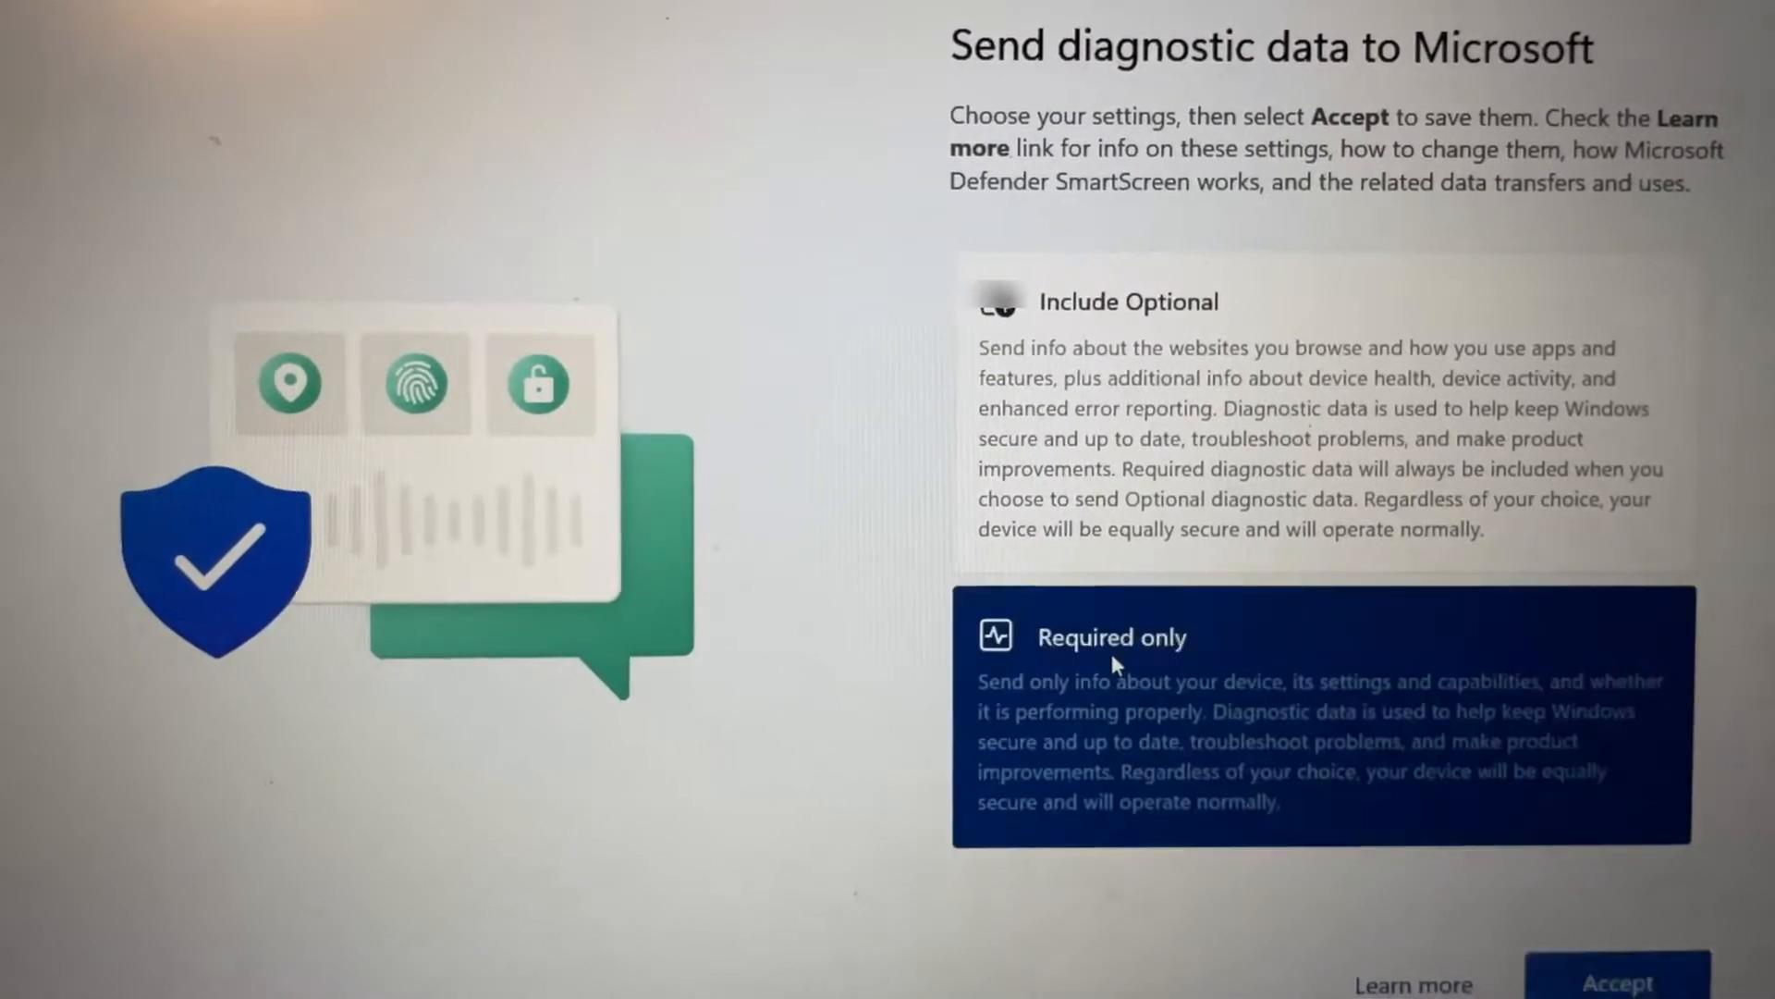
left_click(1618, 982)
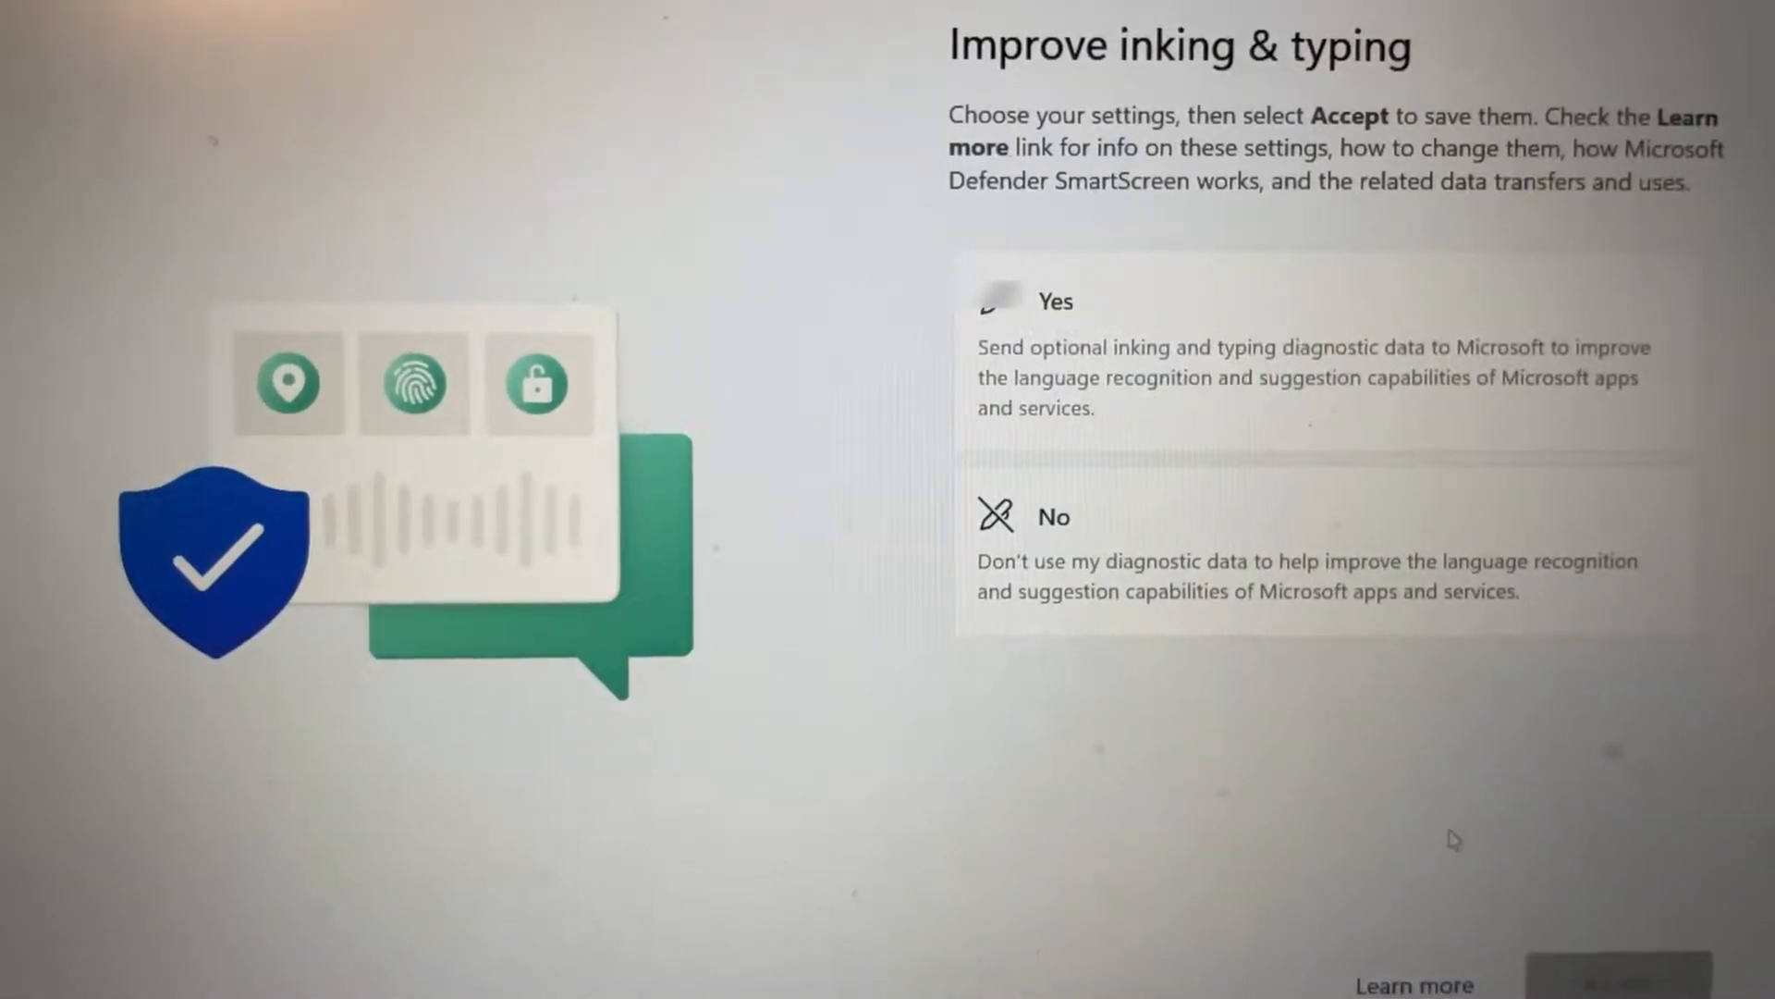
Step: Set Improve inking & typing and tailored experiences with diagnostic data to No, and accept the remaining privacy settings
left_click(1207, 558)
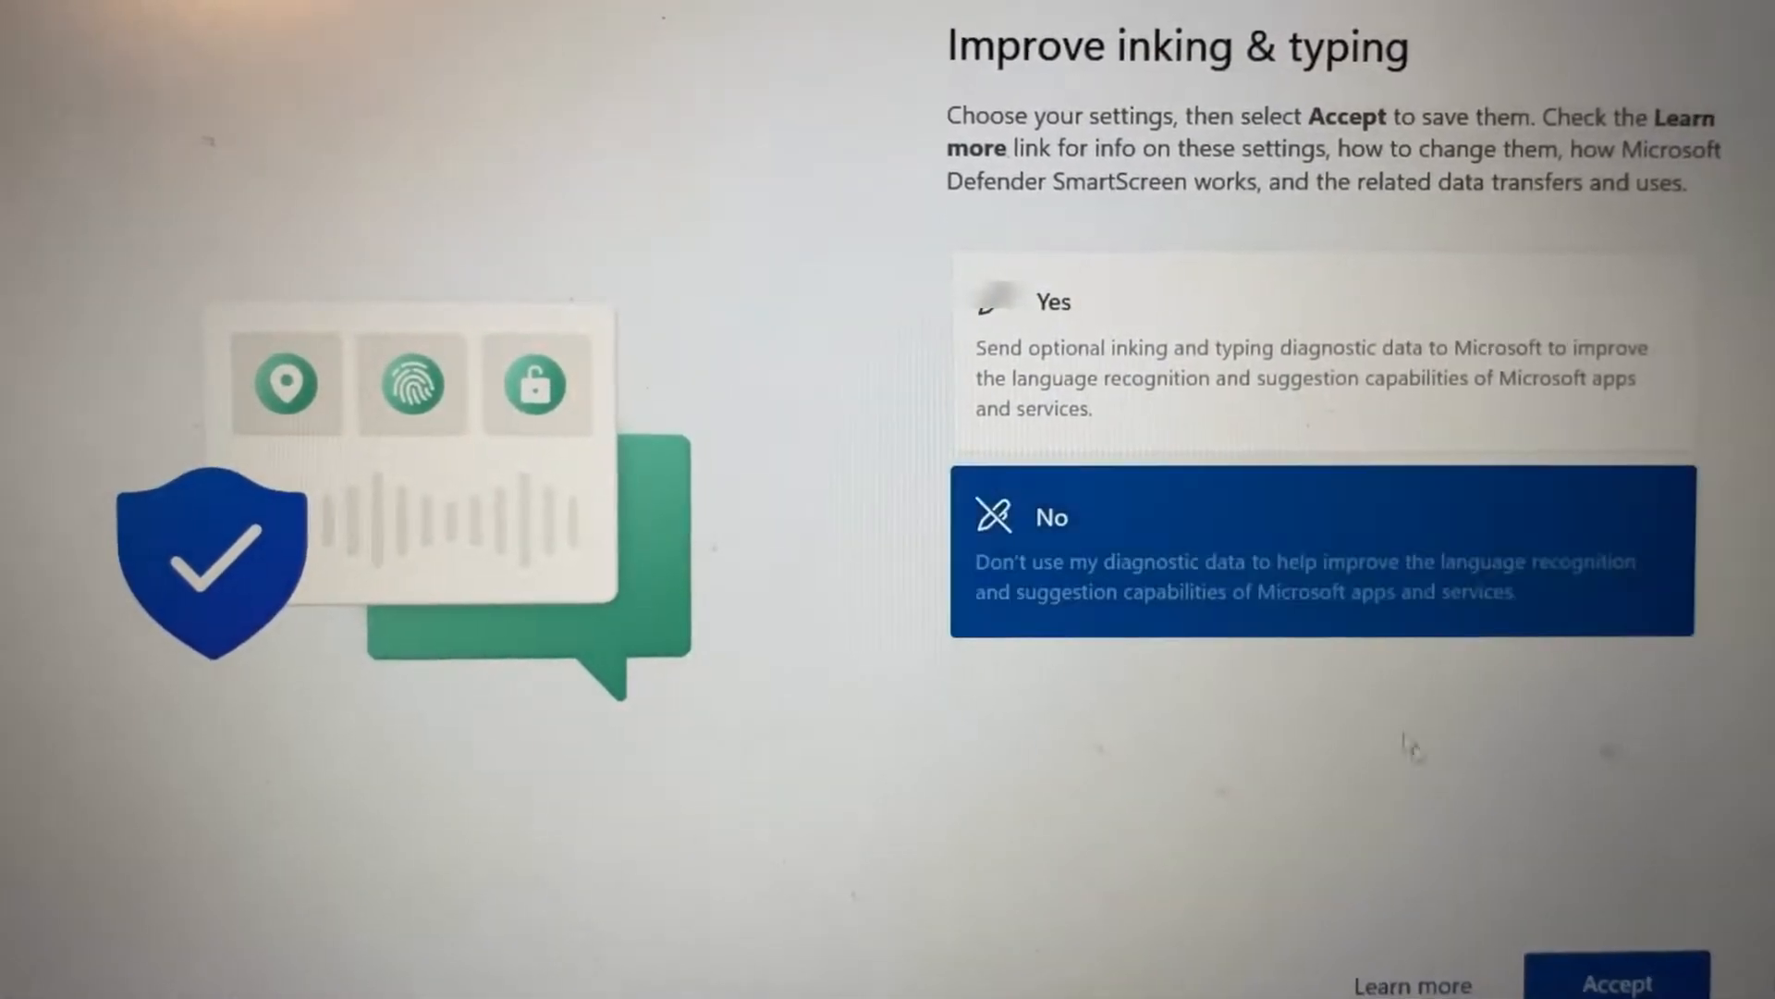
left_click(1614, 984)
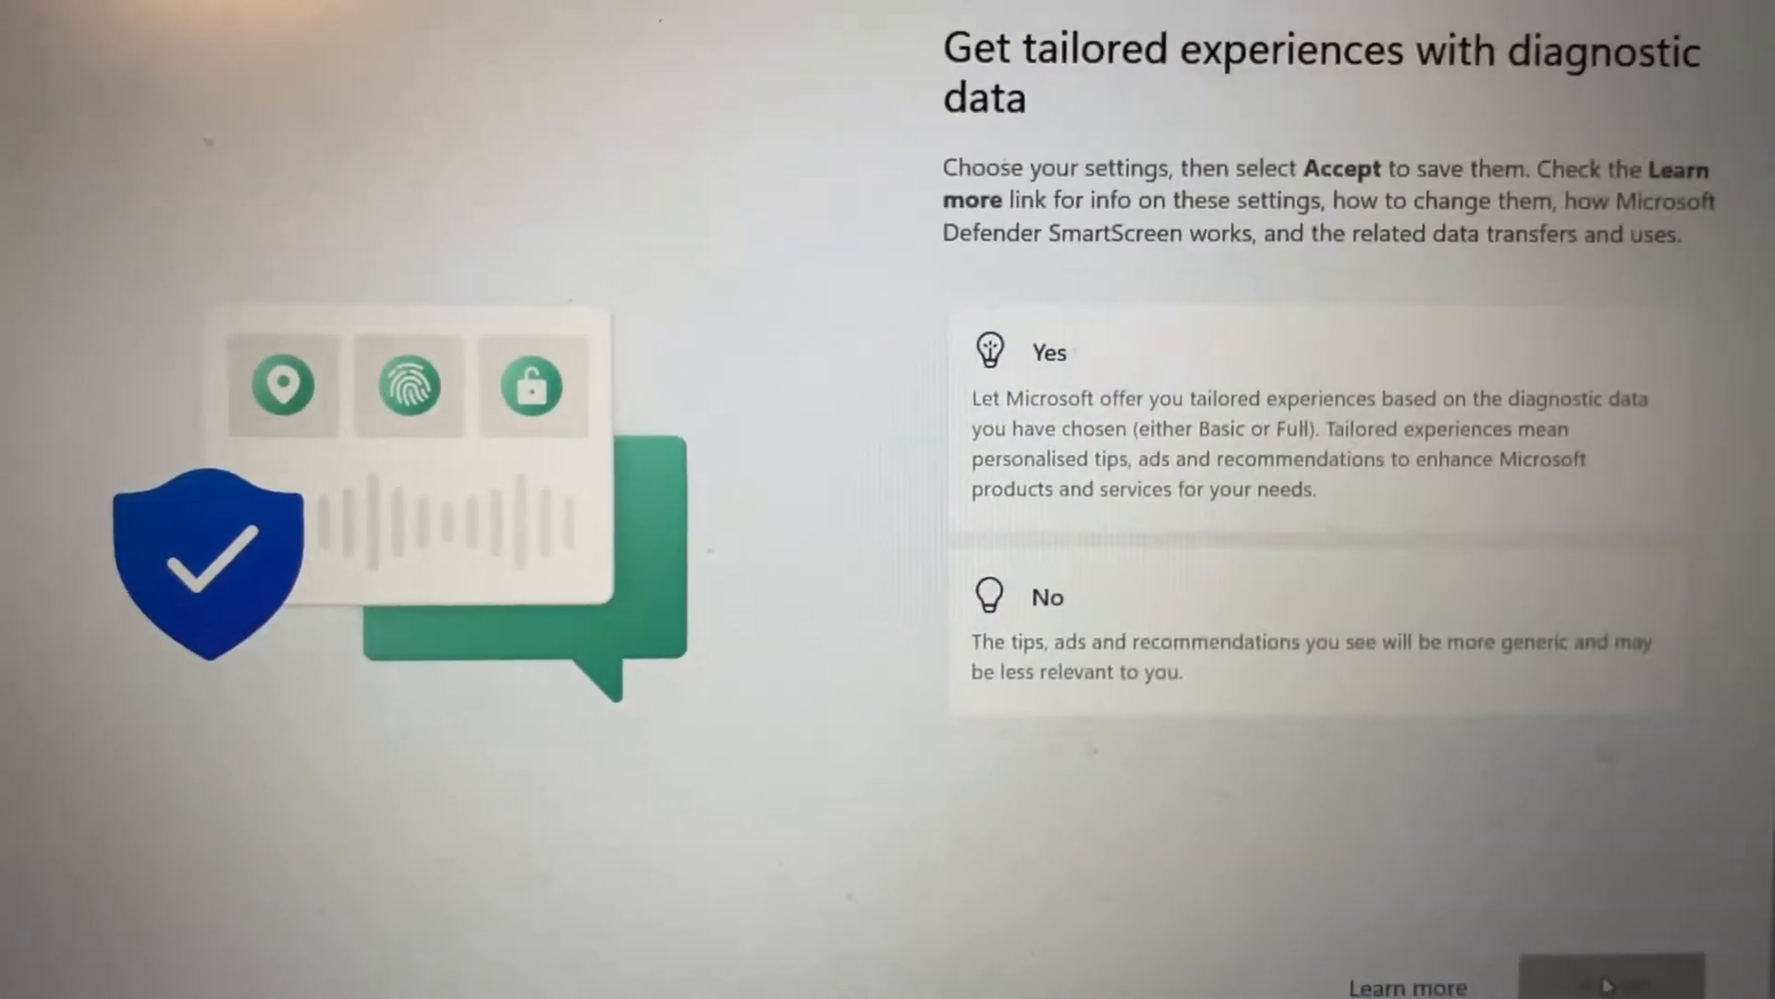
left_click(1229, 625)
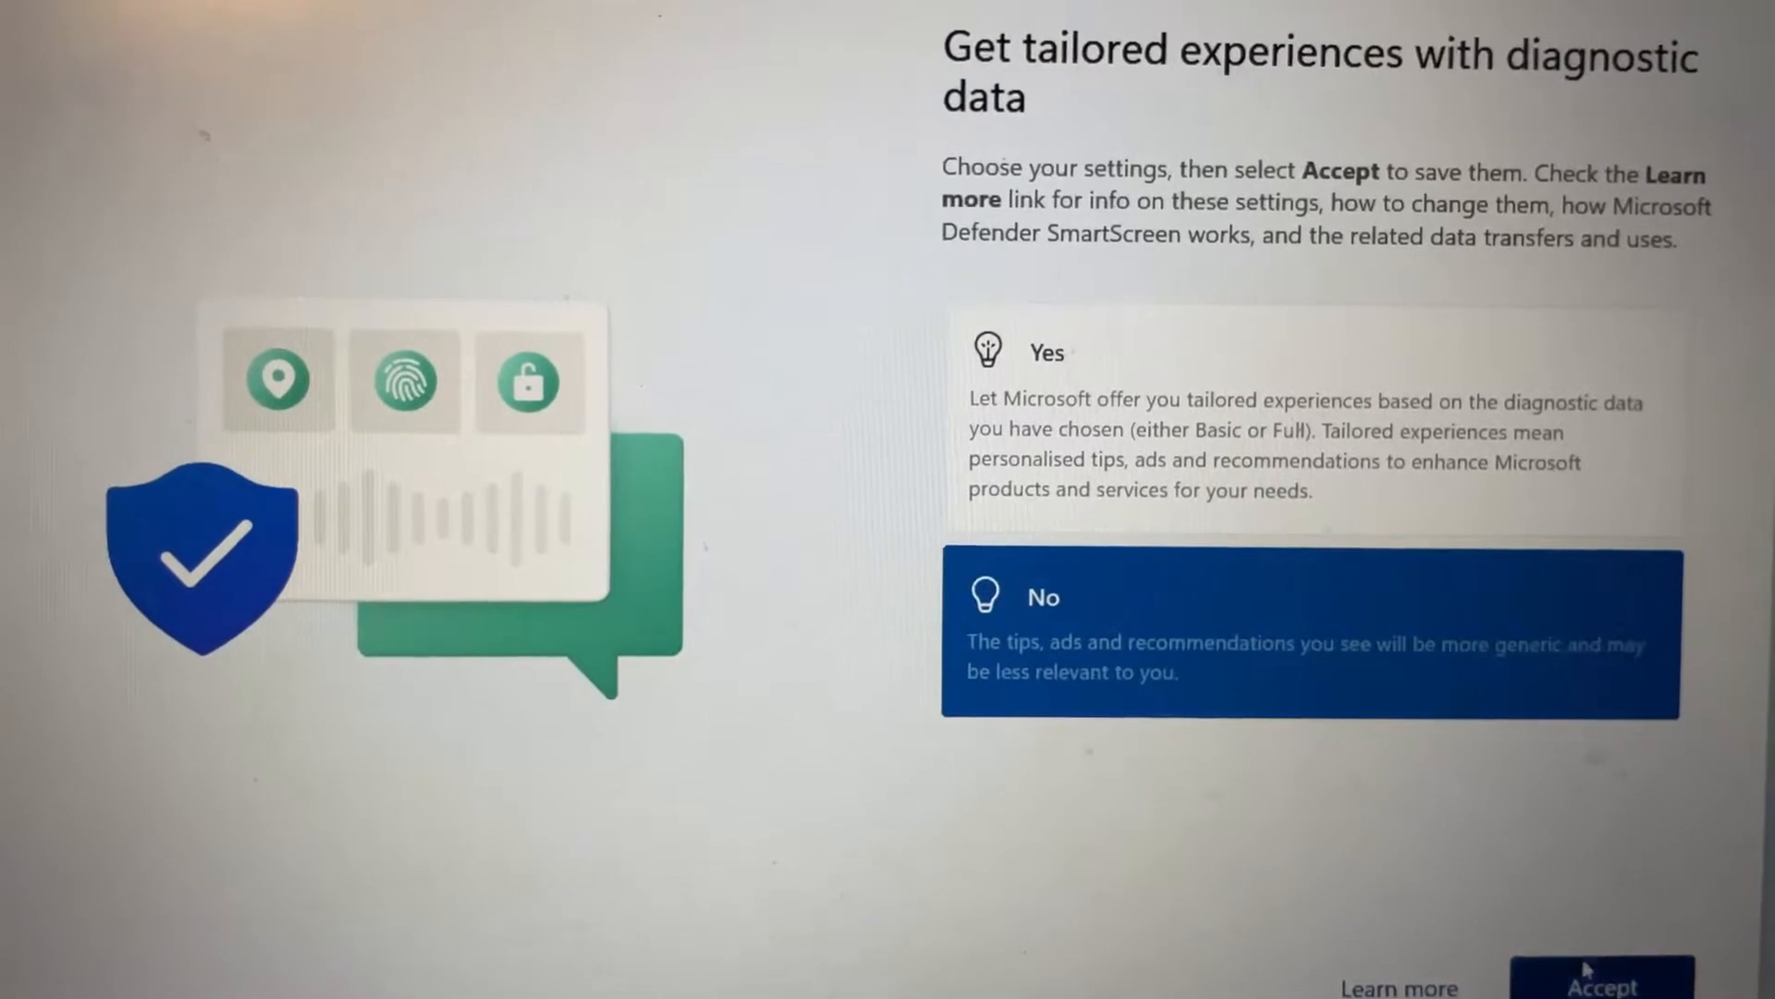
left_click(1605, 978)
left_click(1200, 539)
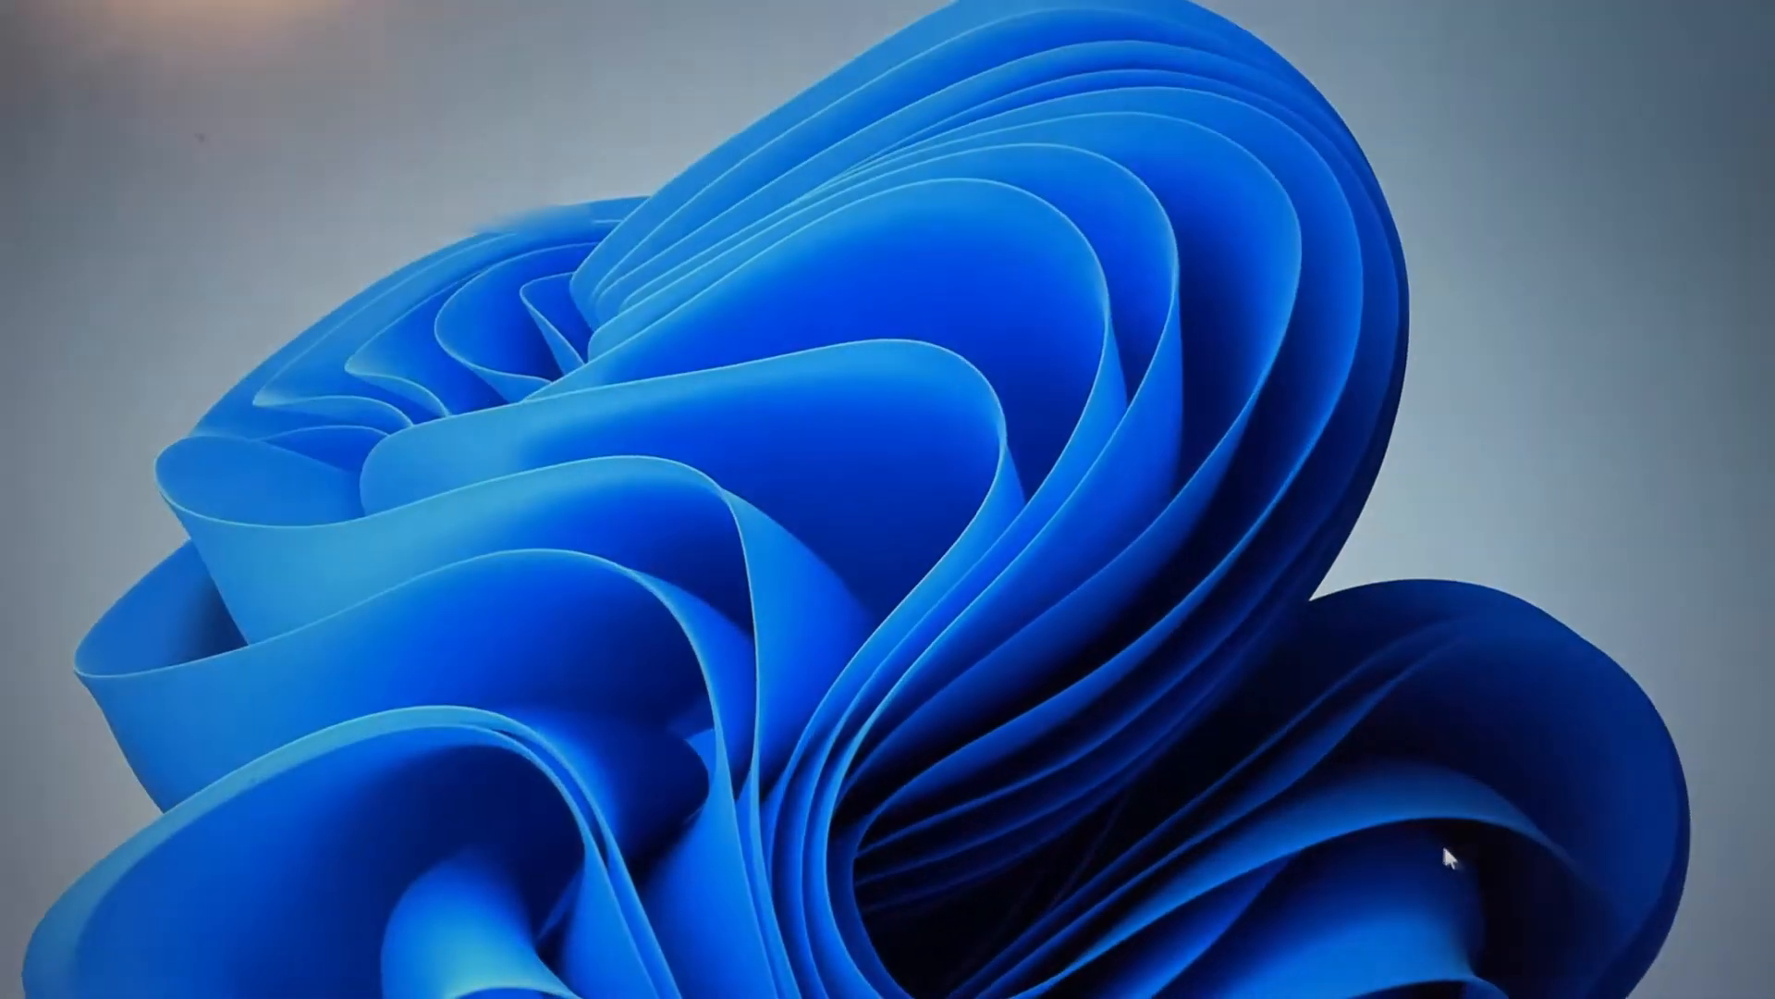
Step: Open User2's account options from the new desktop and switch back to the original account
key("super")
left_click(1523, 608)
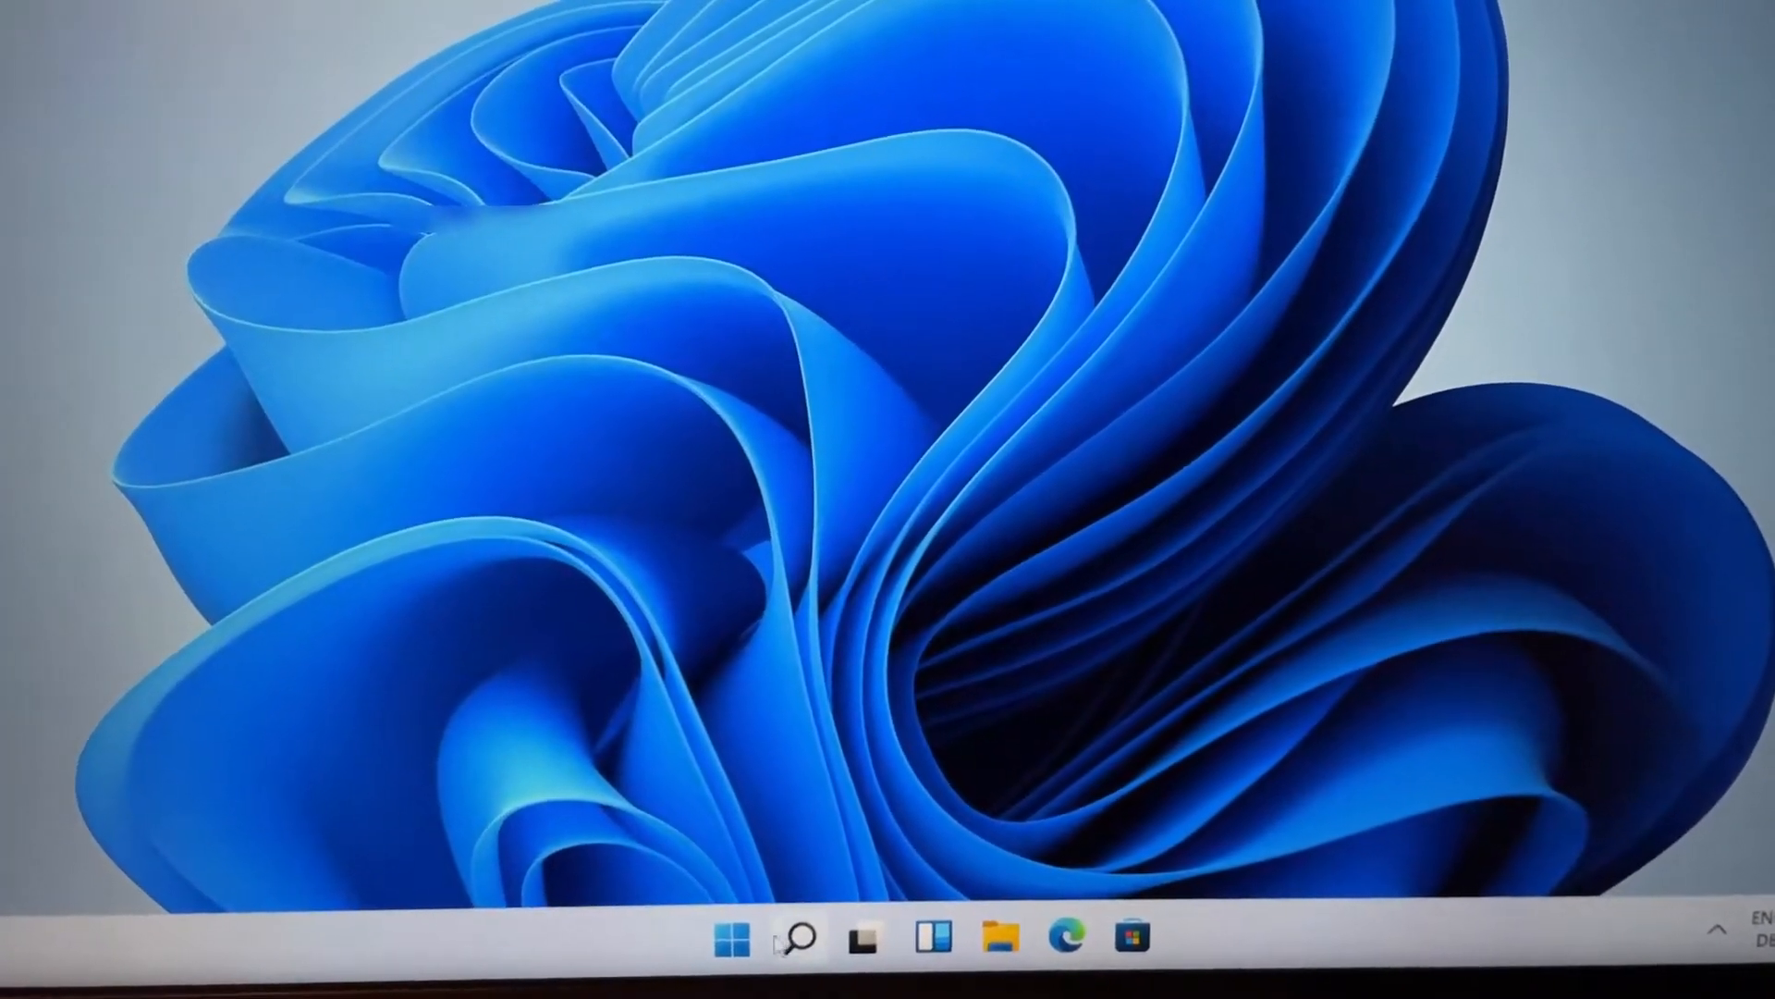
left_click(731, 966)
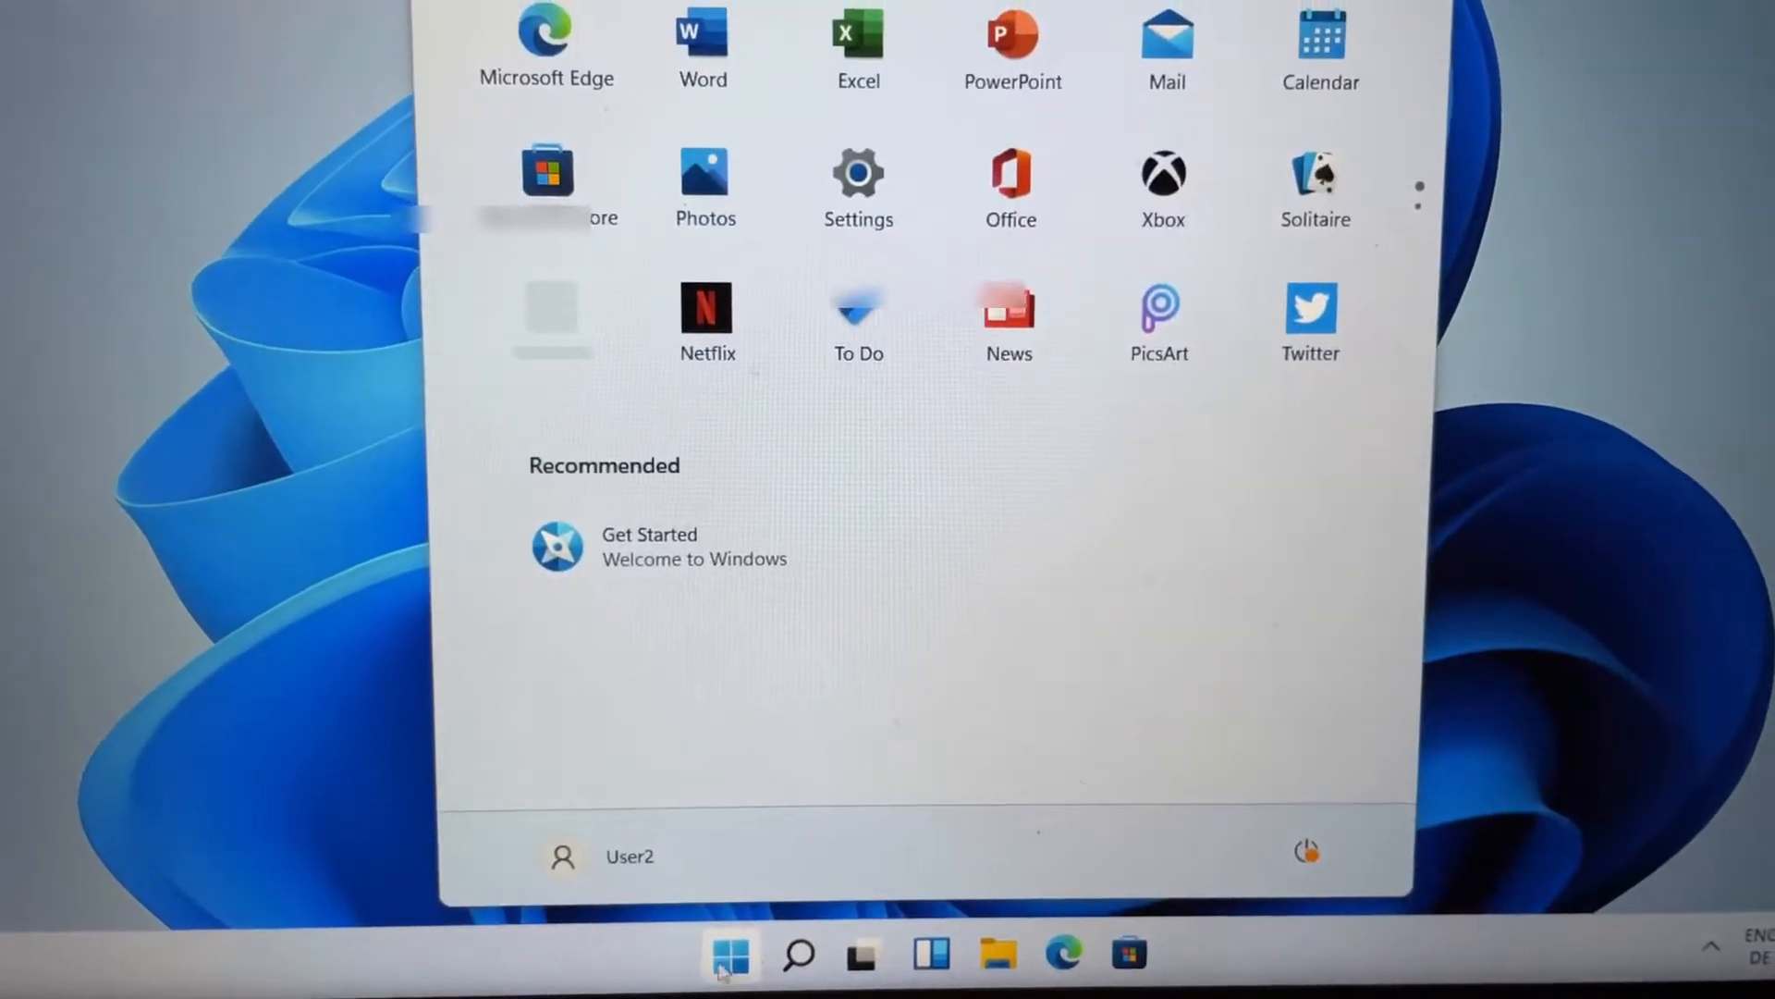
left_click(629, 874)
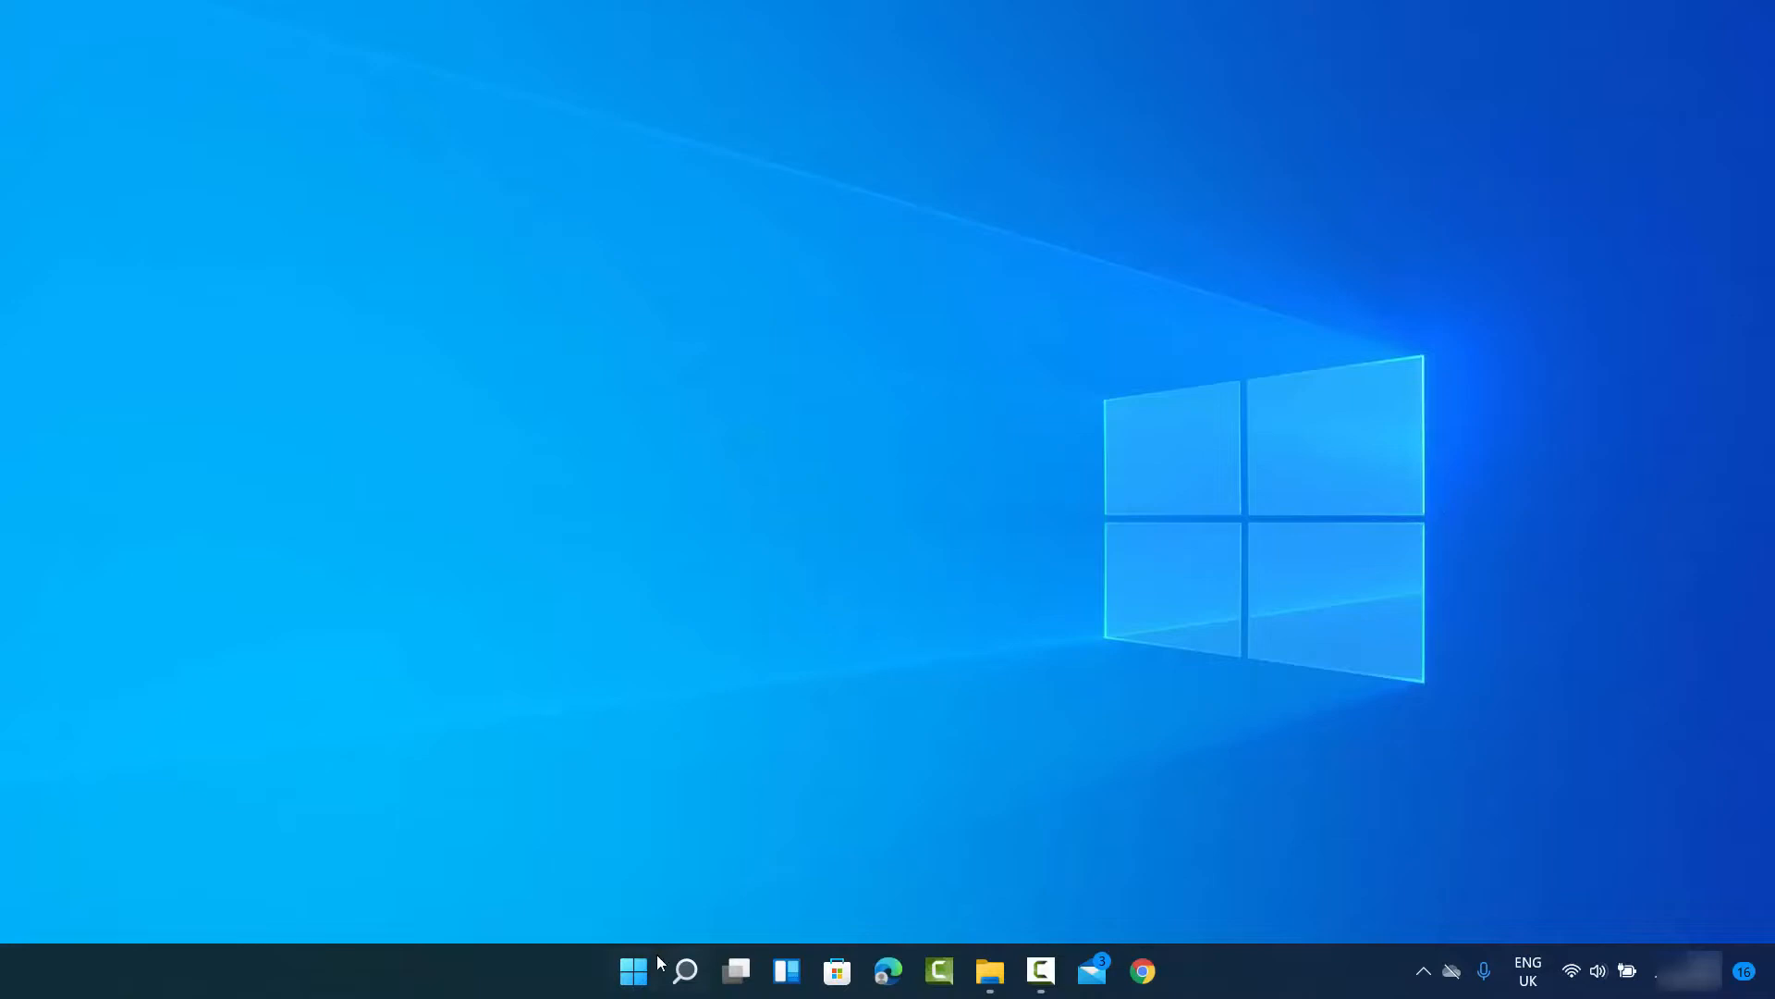
Step: Open the original account's options to check whether User2 is listed for switching
left_click(648, 966)
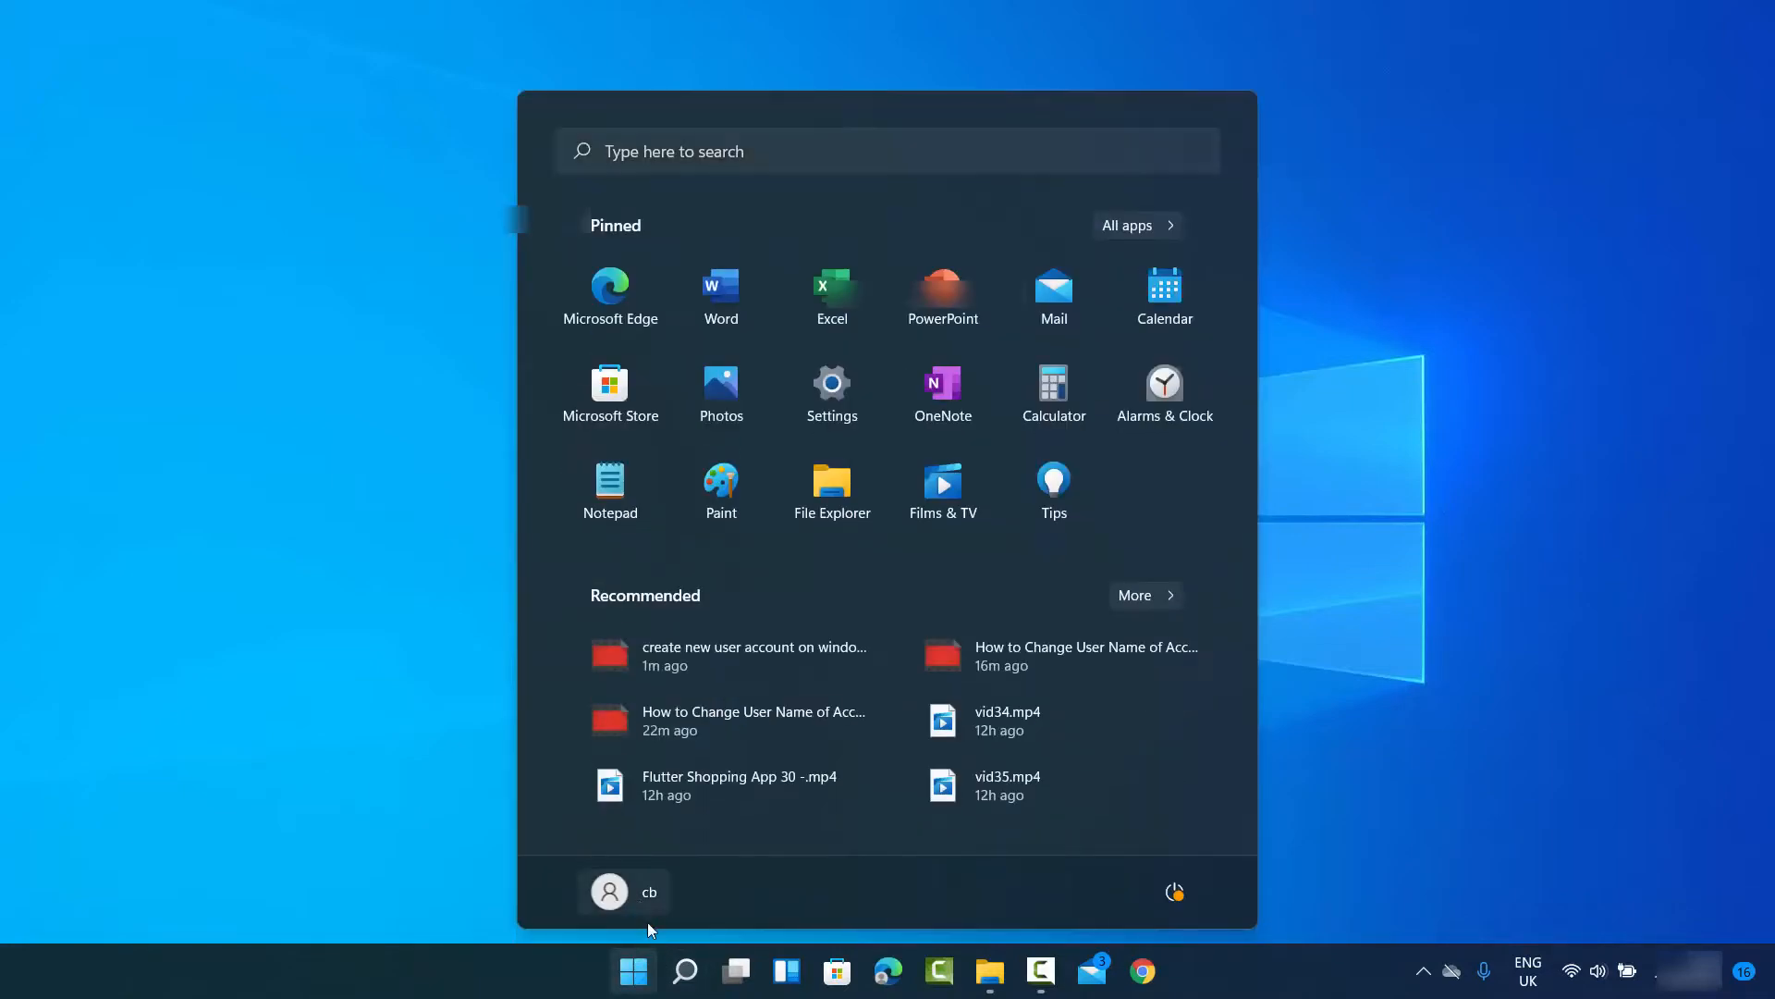
left_click(653, 904)
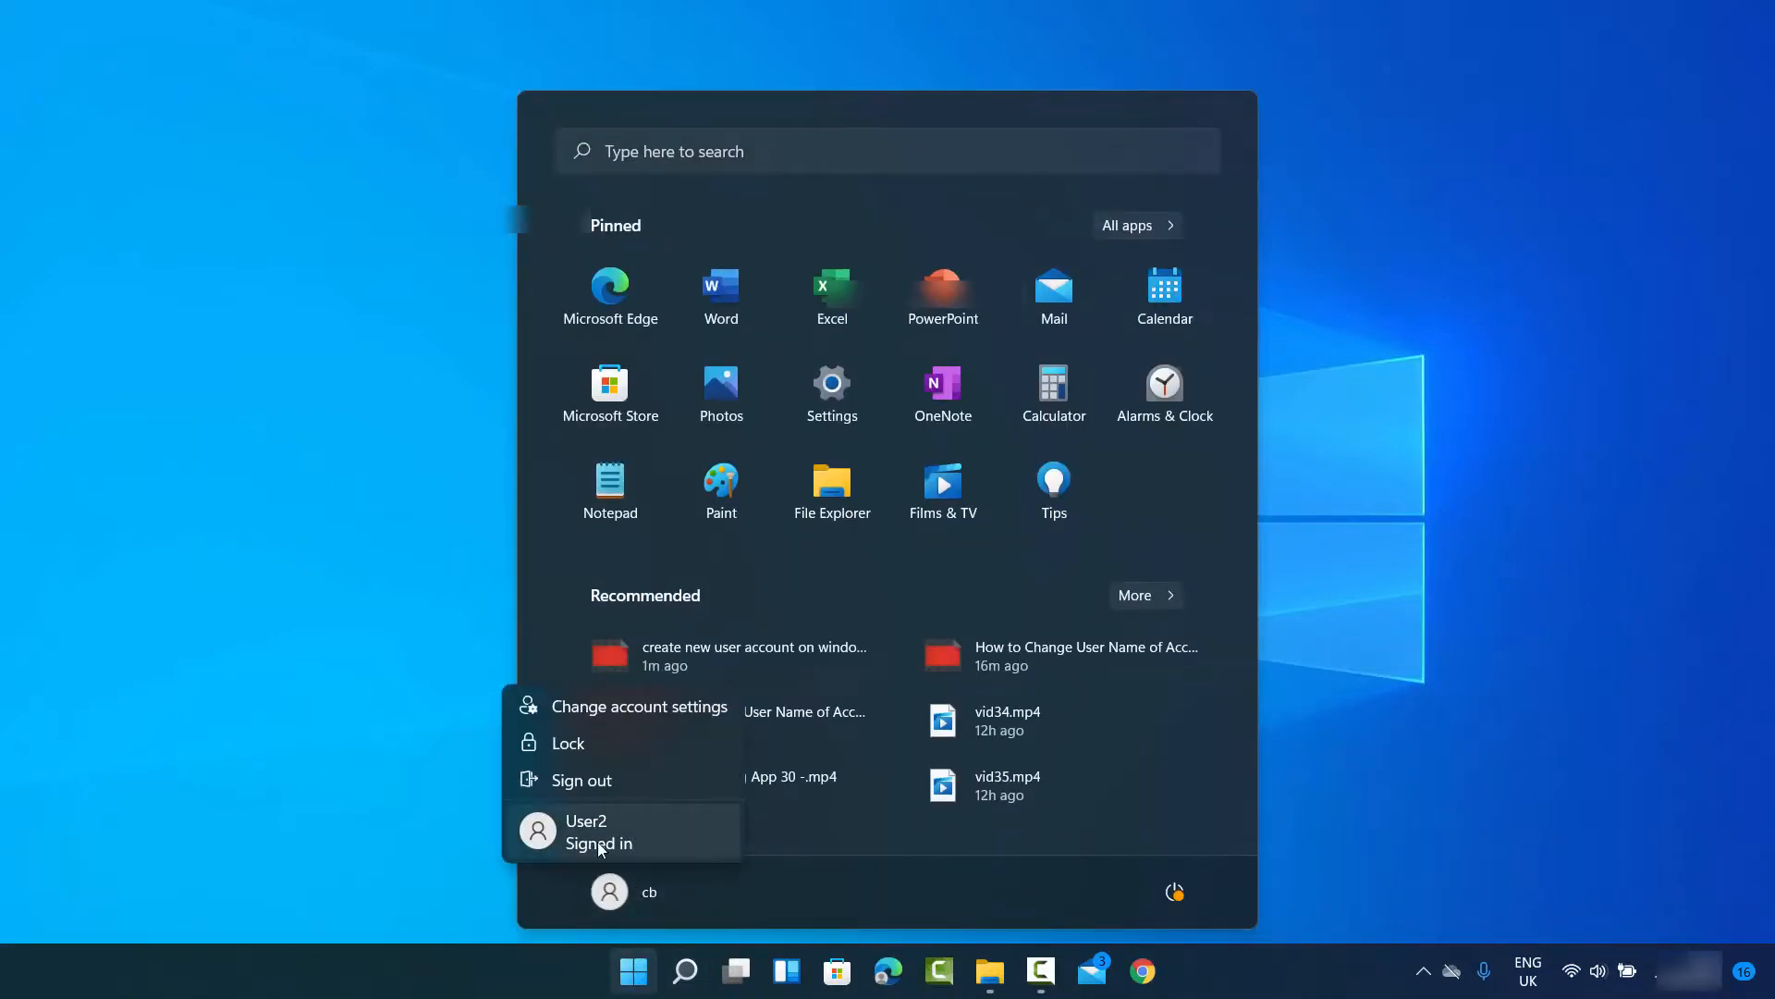